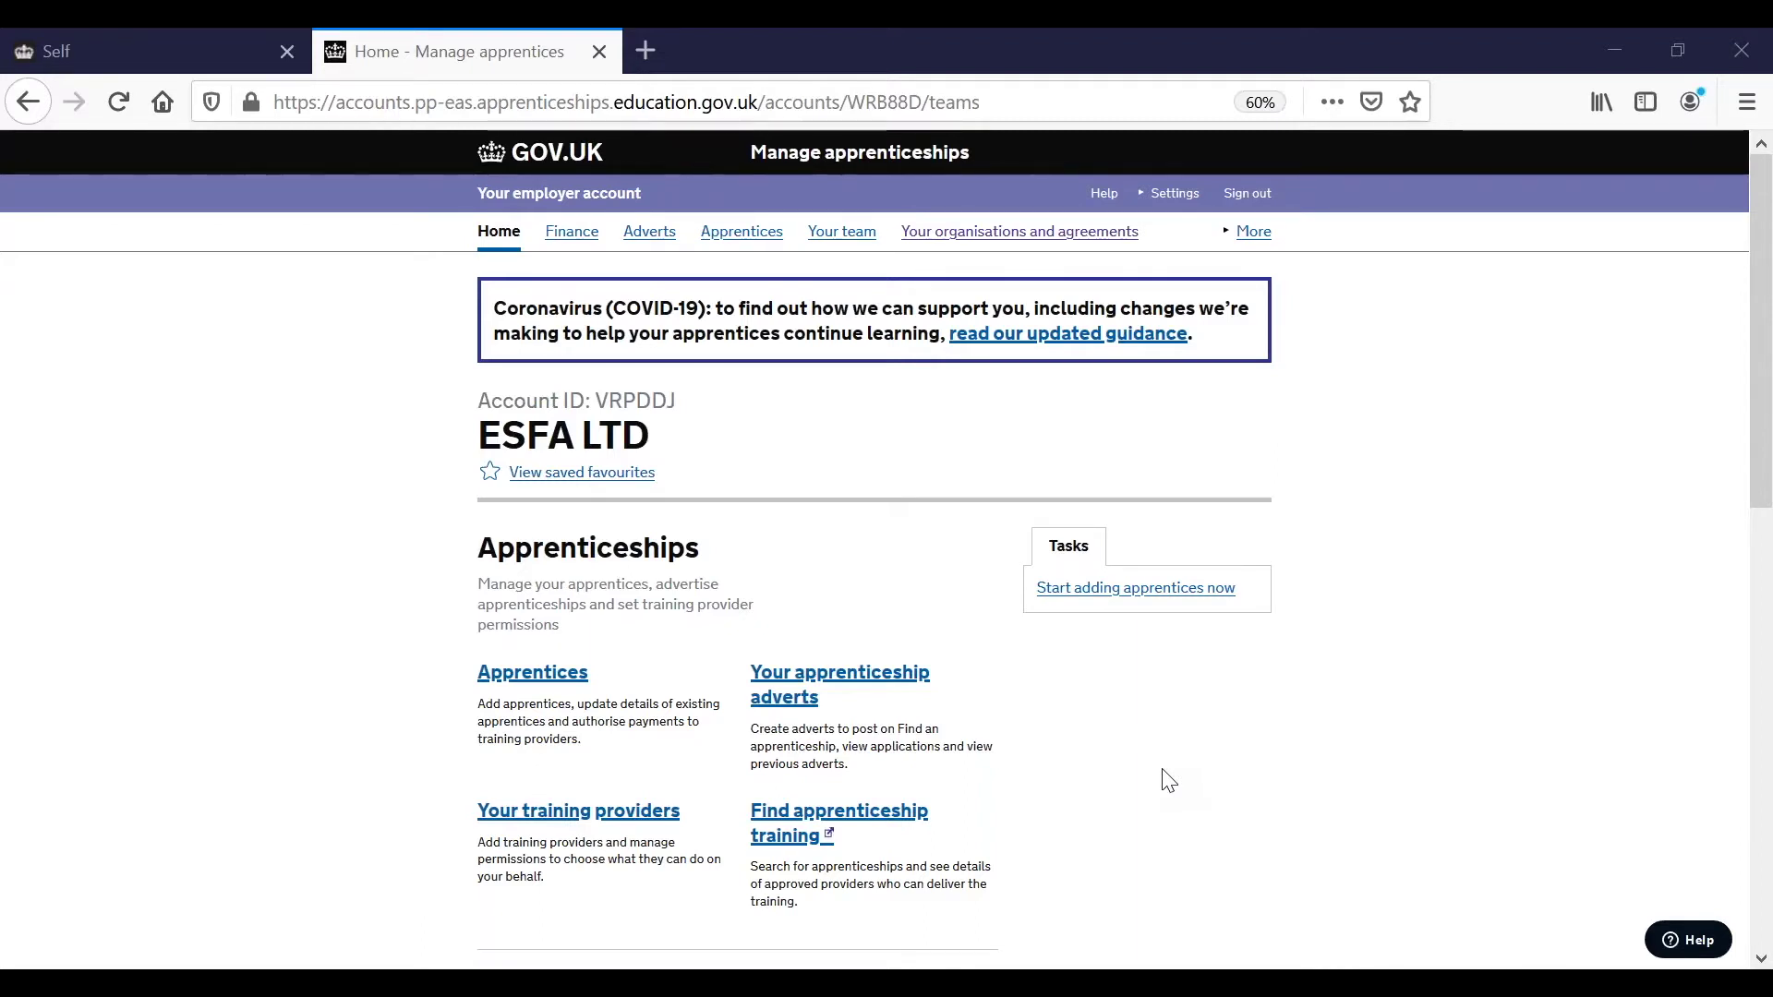
Open the 'Apply for the hire a new apprentice payment' information page.
scroll(1168, 780, "down", 1)
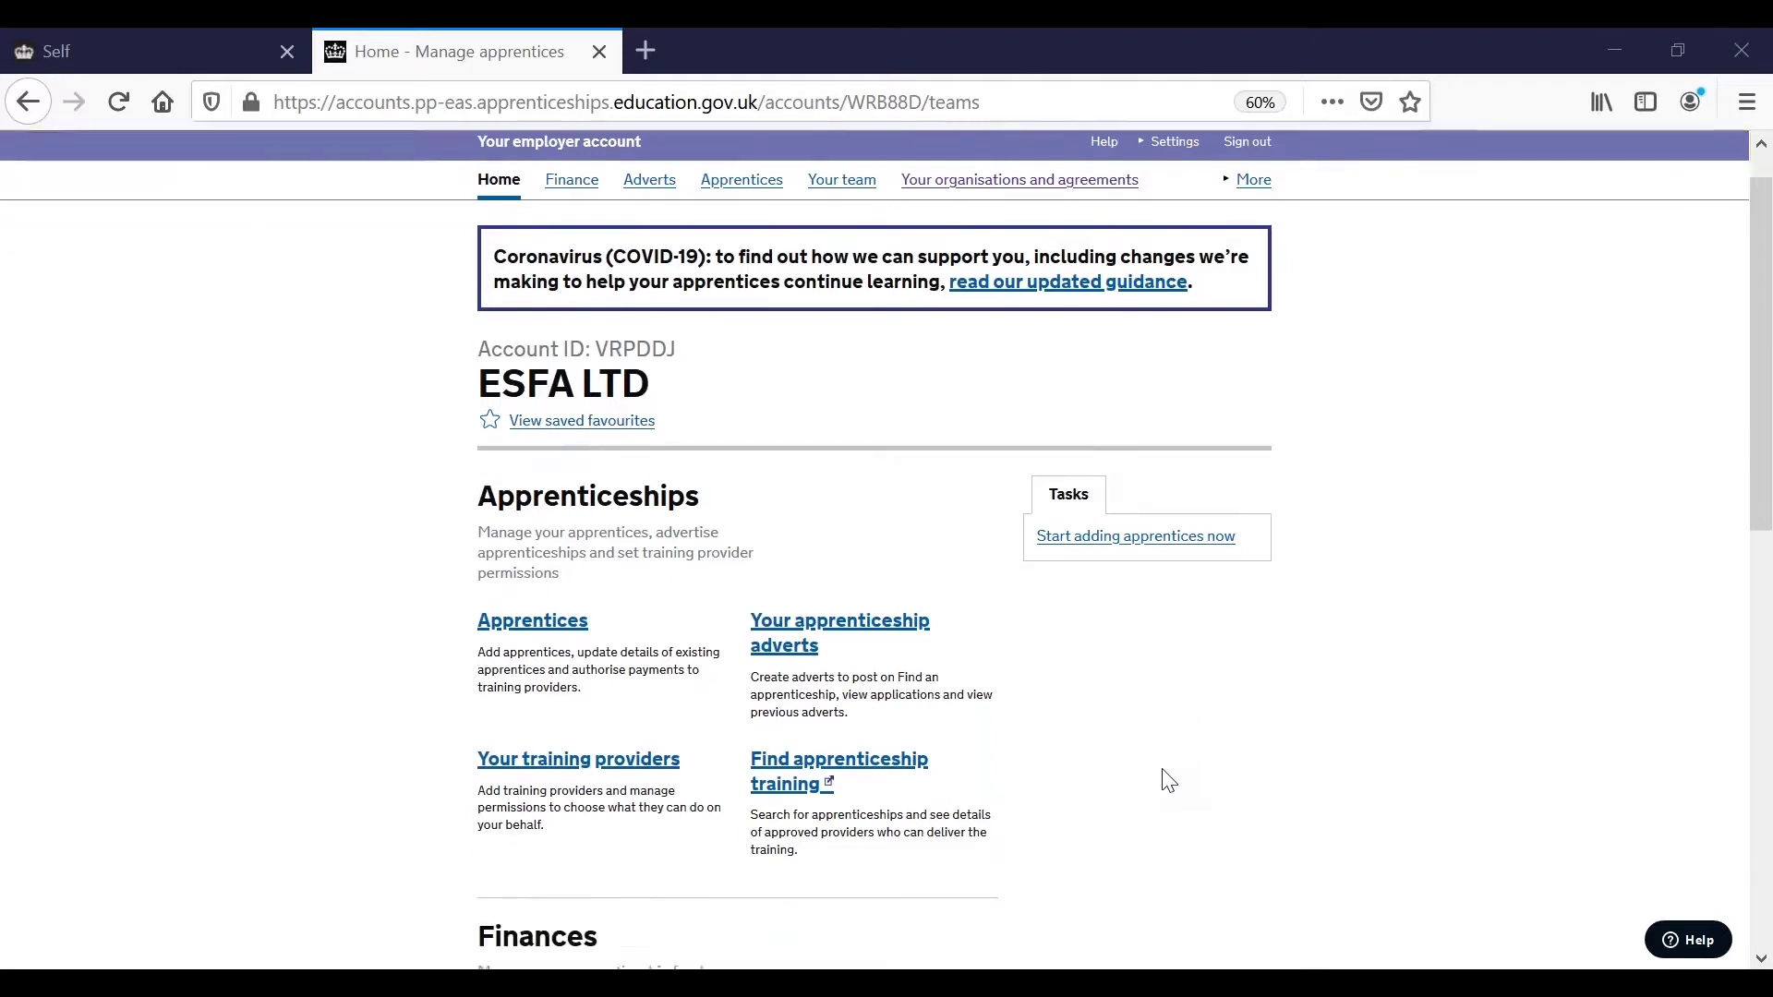
scroll(1168, 780, "down", 4)
scroll(1168, 780, "down", 1)
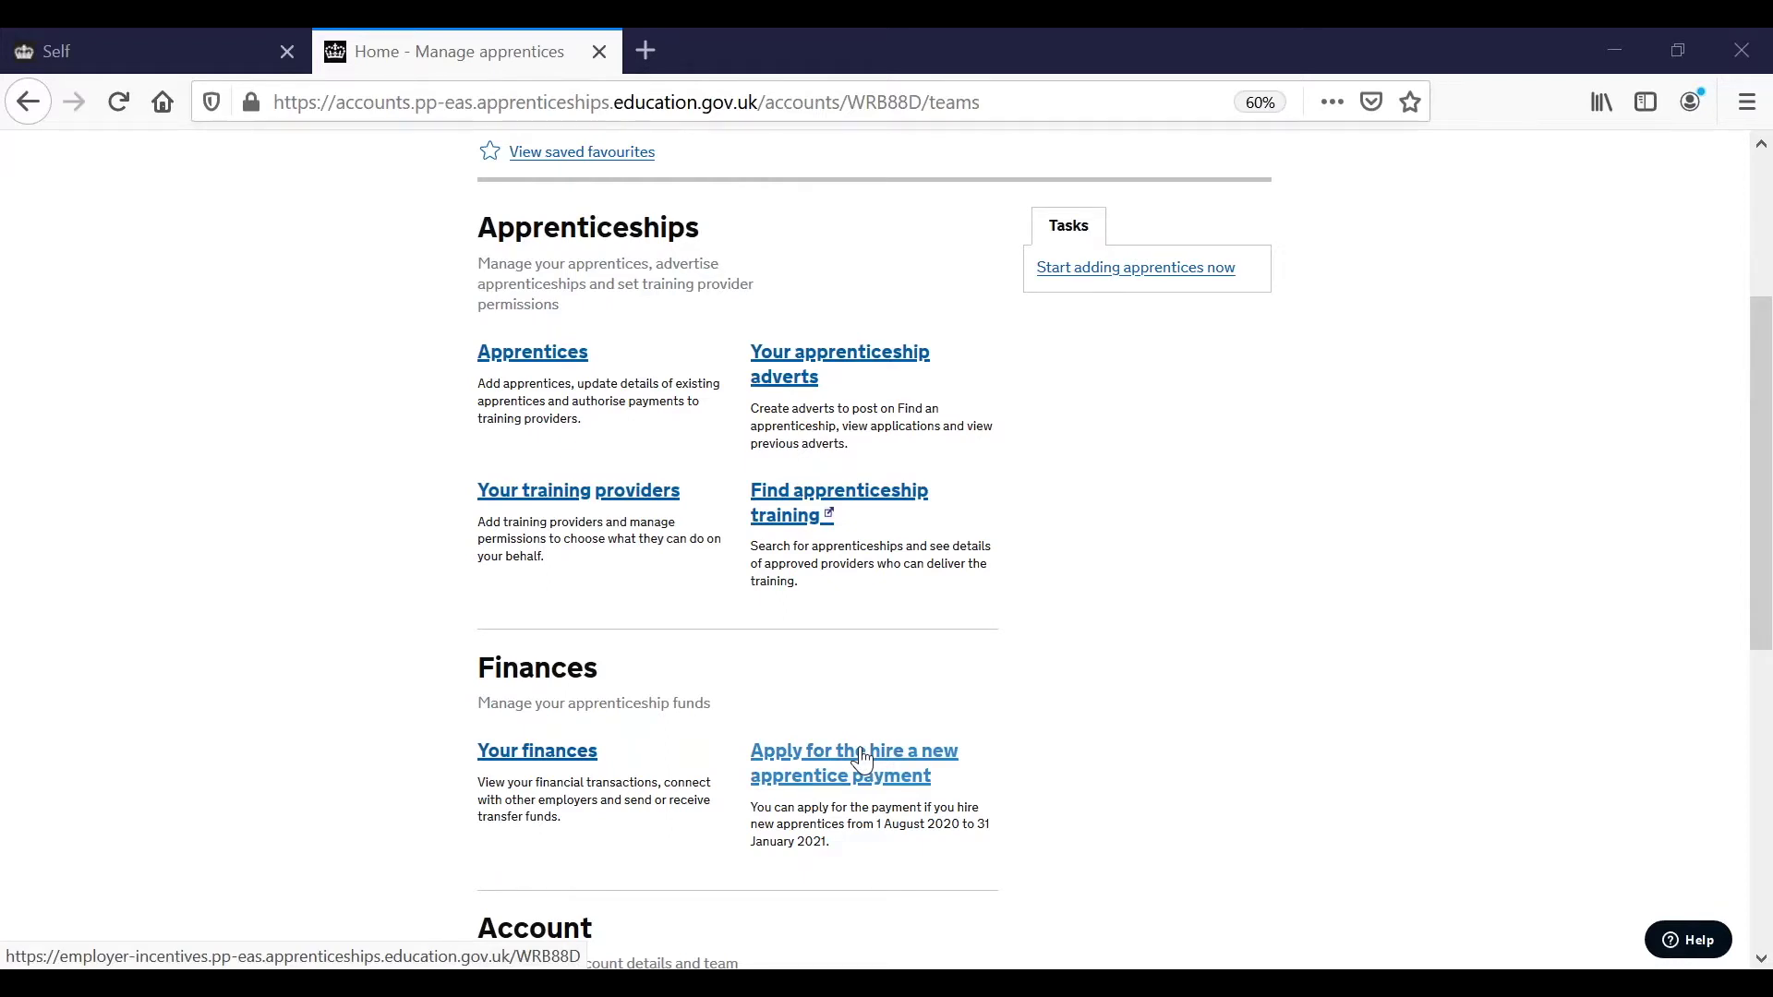
left_click(862, 759)
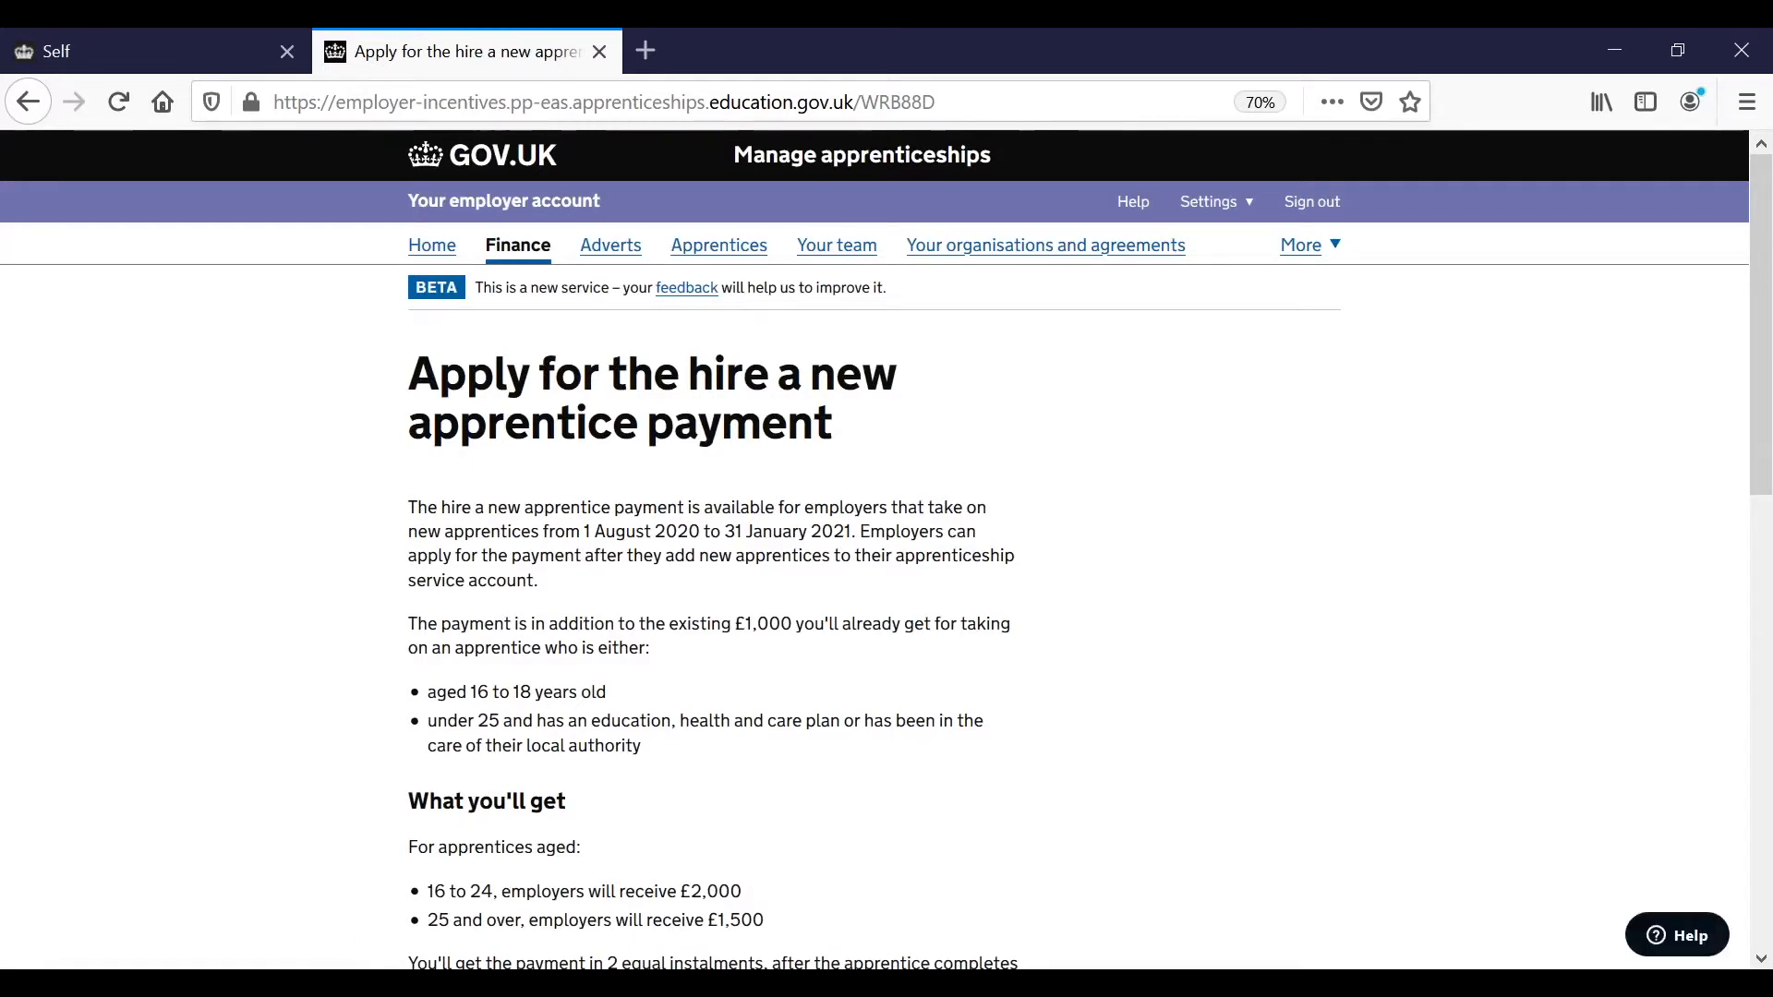
Start the hire a new apprentice payment application from the bottom of the page.
scroll(887, 548, "down", 1)
scroll(887, 549, "down", 2)
scroll(886, 548, "down", 2)
scroll(887, 549, "down", 2)
scroll(886, 548, "down", 3)
scroll(887, 548, "down", 4)
scroll(887, 549, "down", 4)
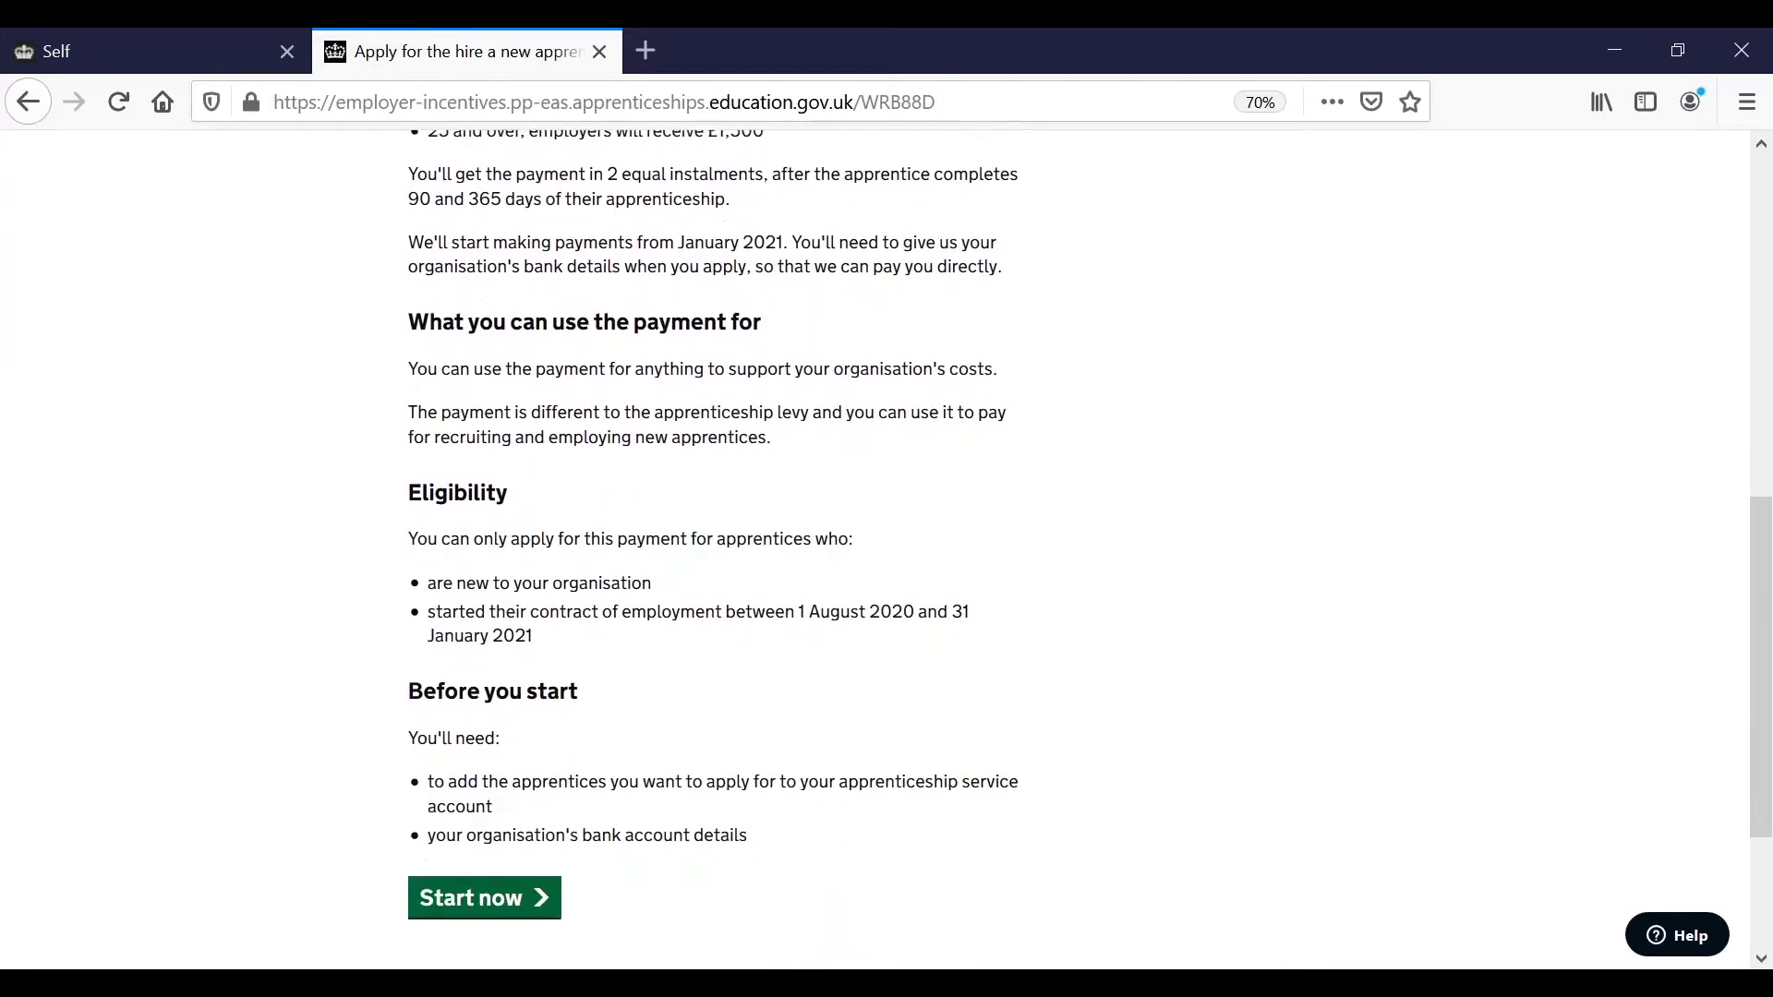
scroll(666, 875, "down", 2)
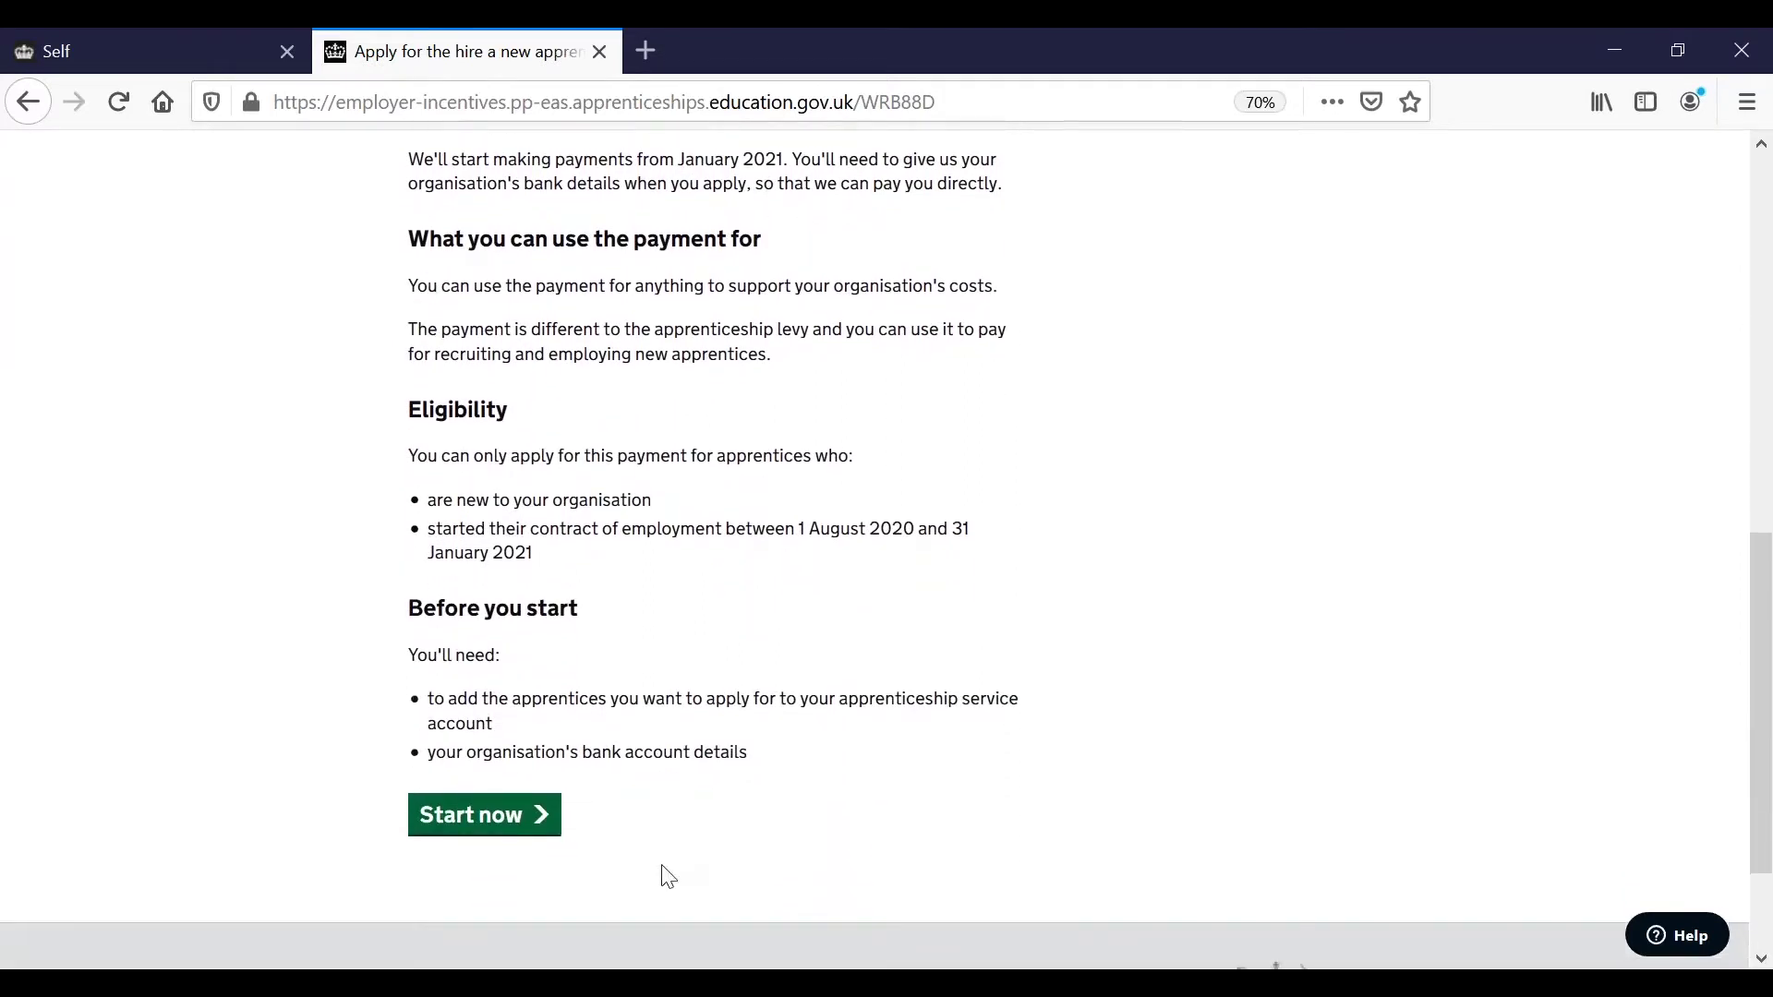
left_click(458, 820)
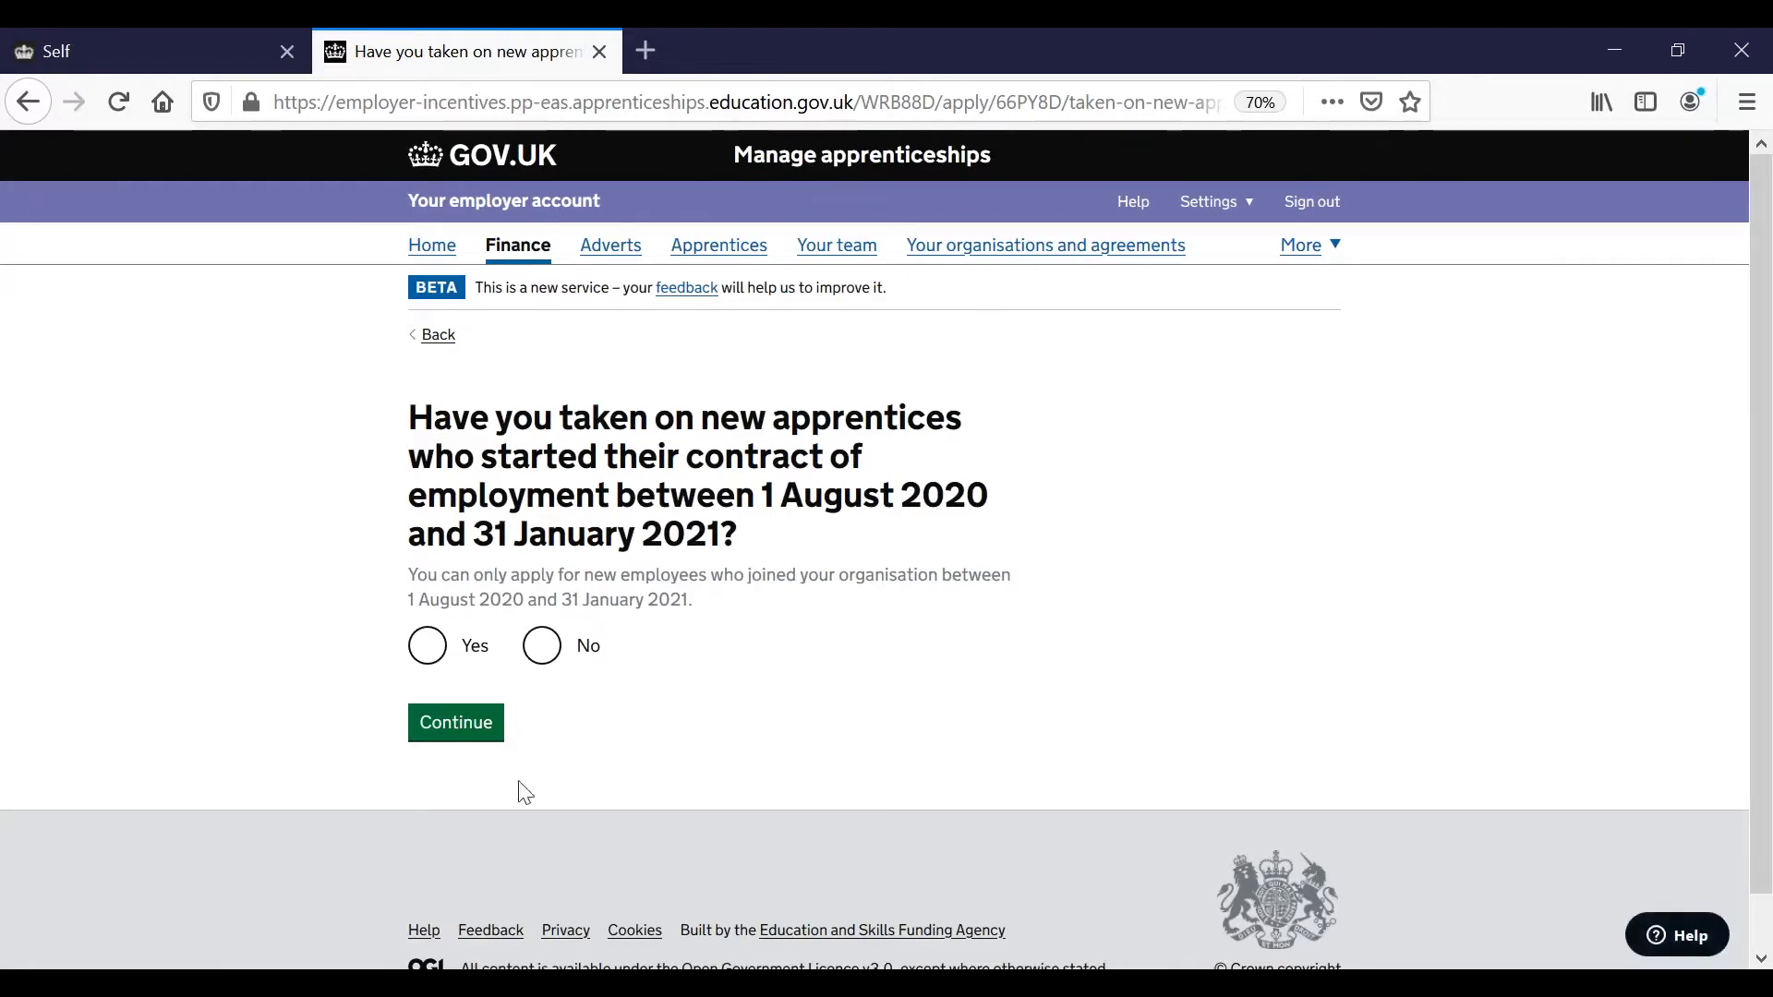
Answer Yes to apprentices starting between 1 August 2020 and 31 January 2021, then continue.
left_click(544, 657)
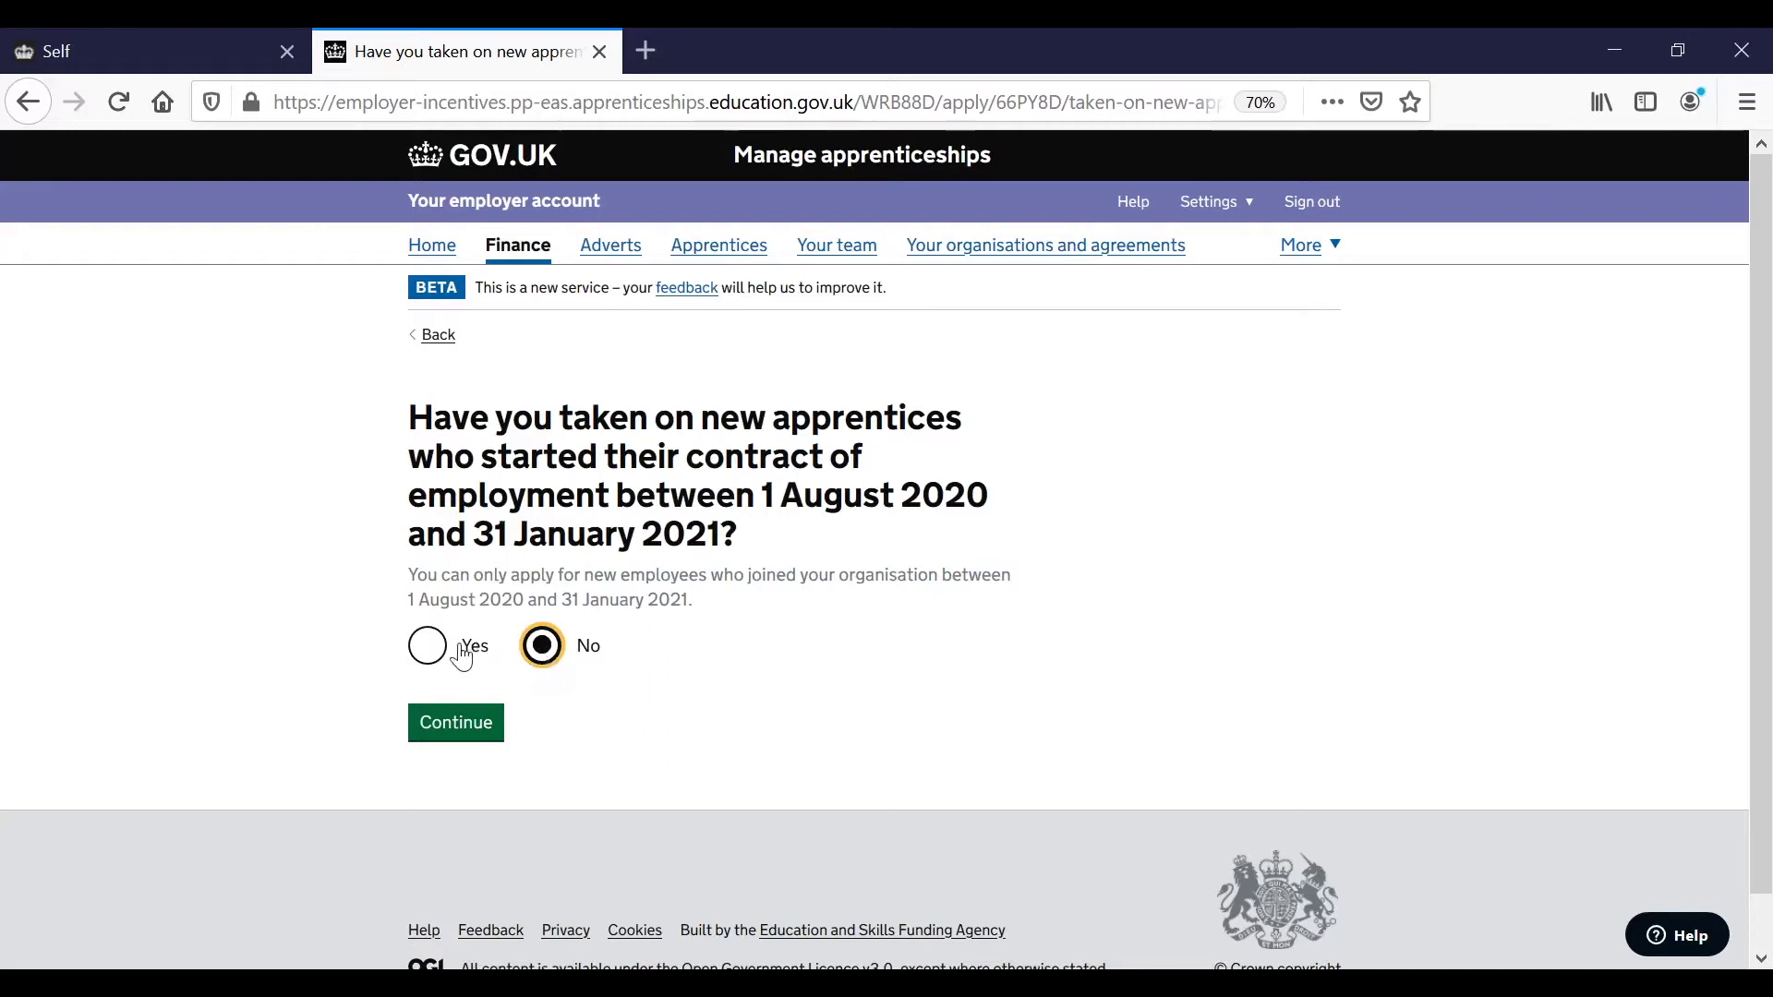
left_click(427, 647)
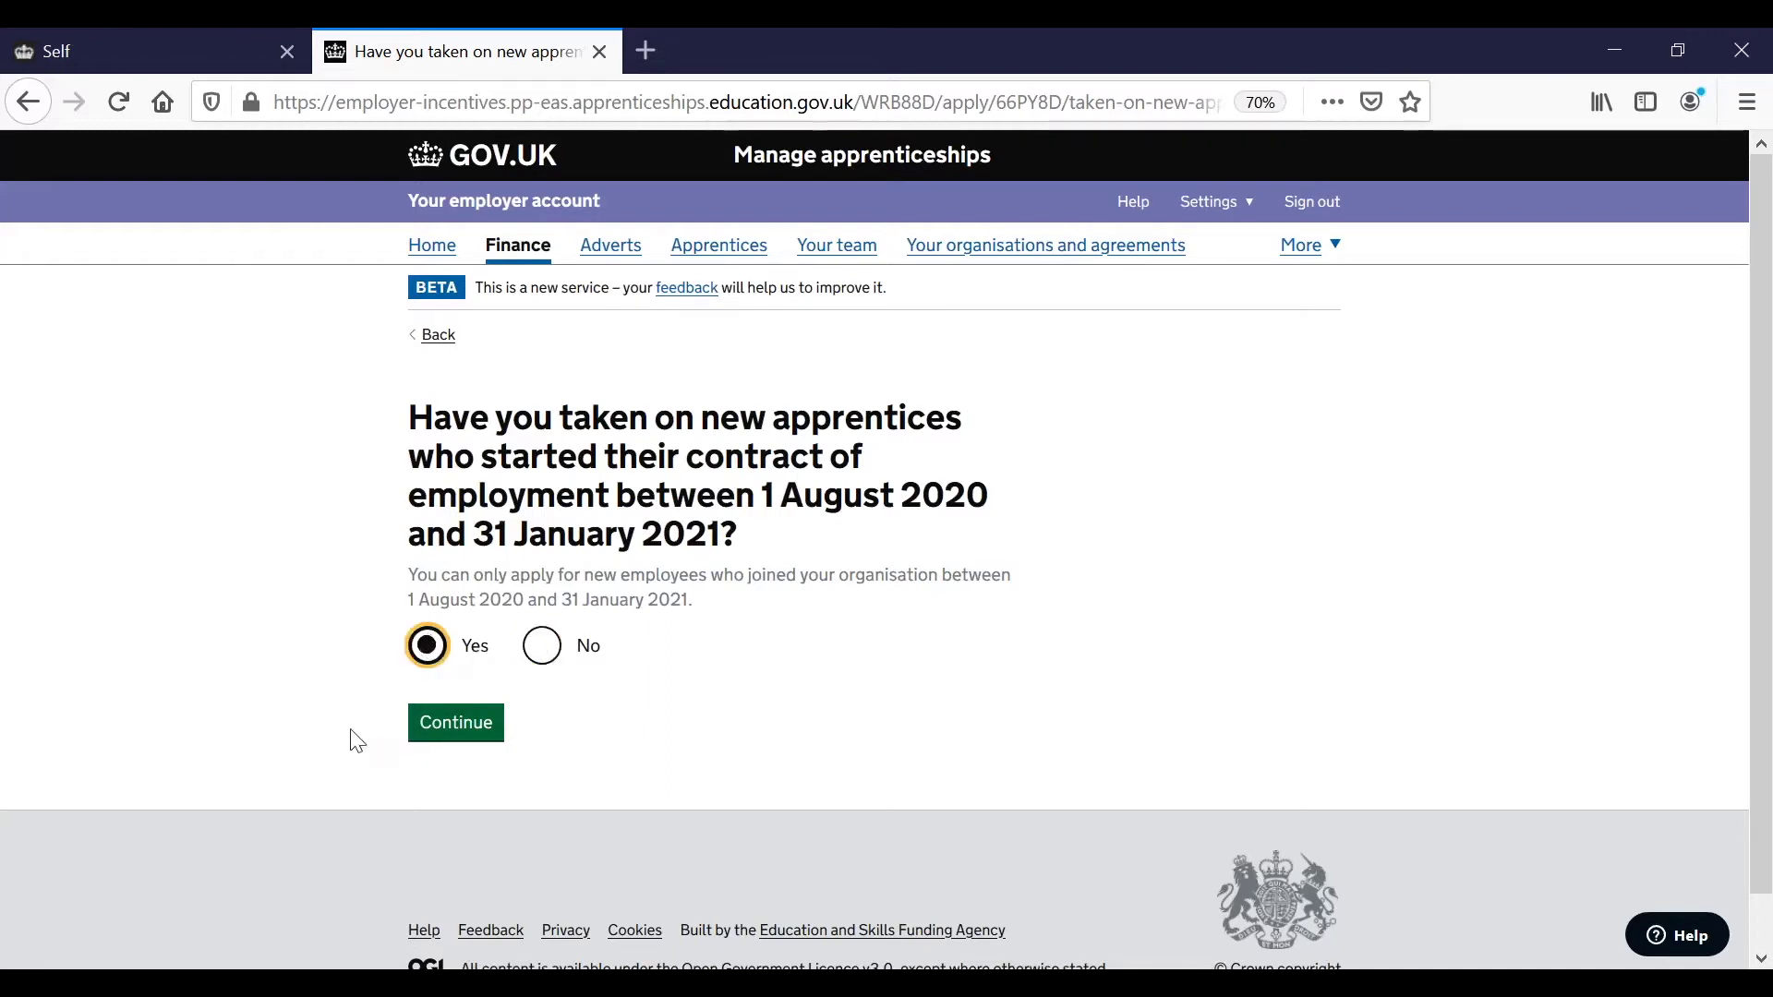
left_click(448, 737)
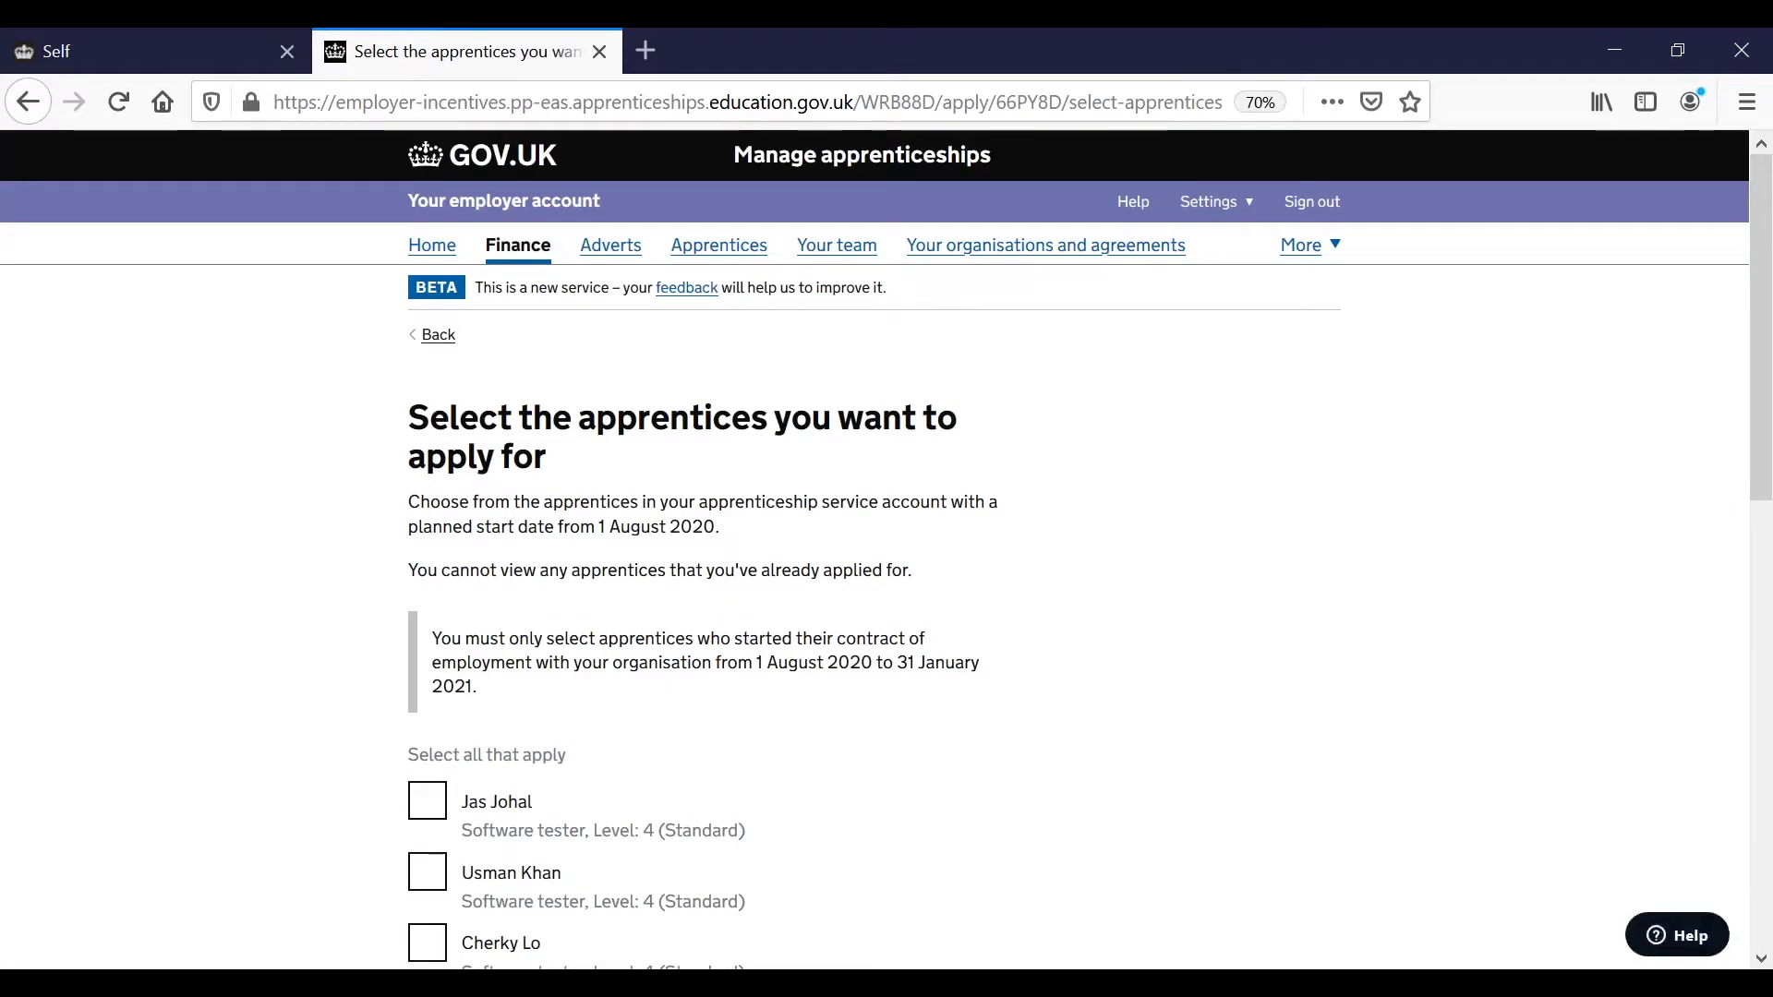
Select the first two apprentices in the list and continue with that choice.
scroll(886, 554, "down", 3)
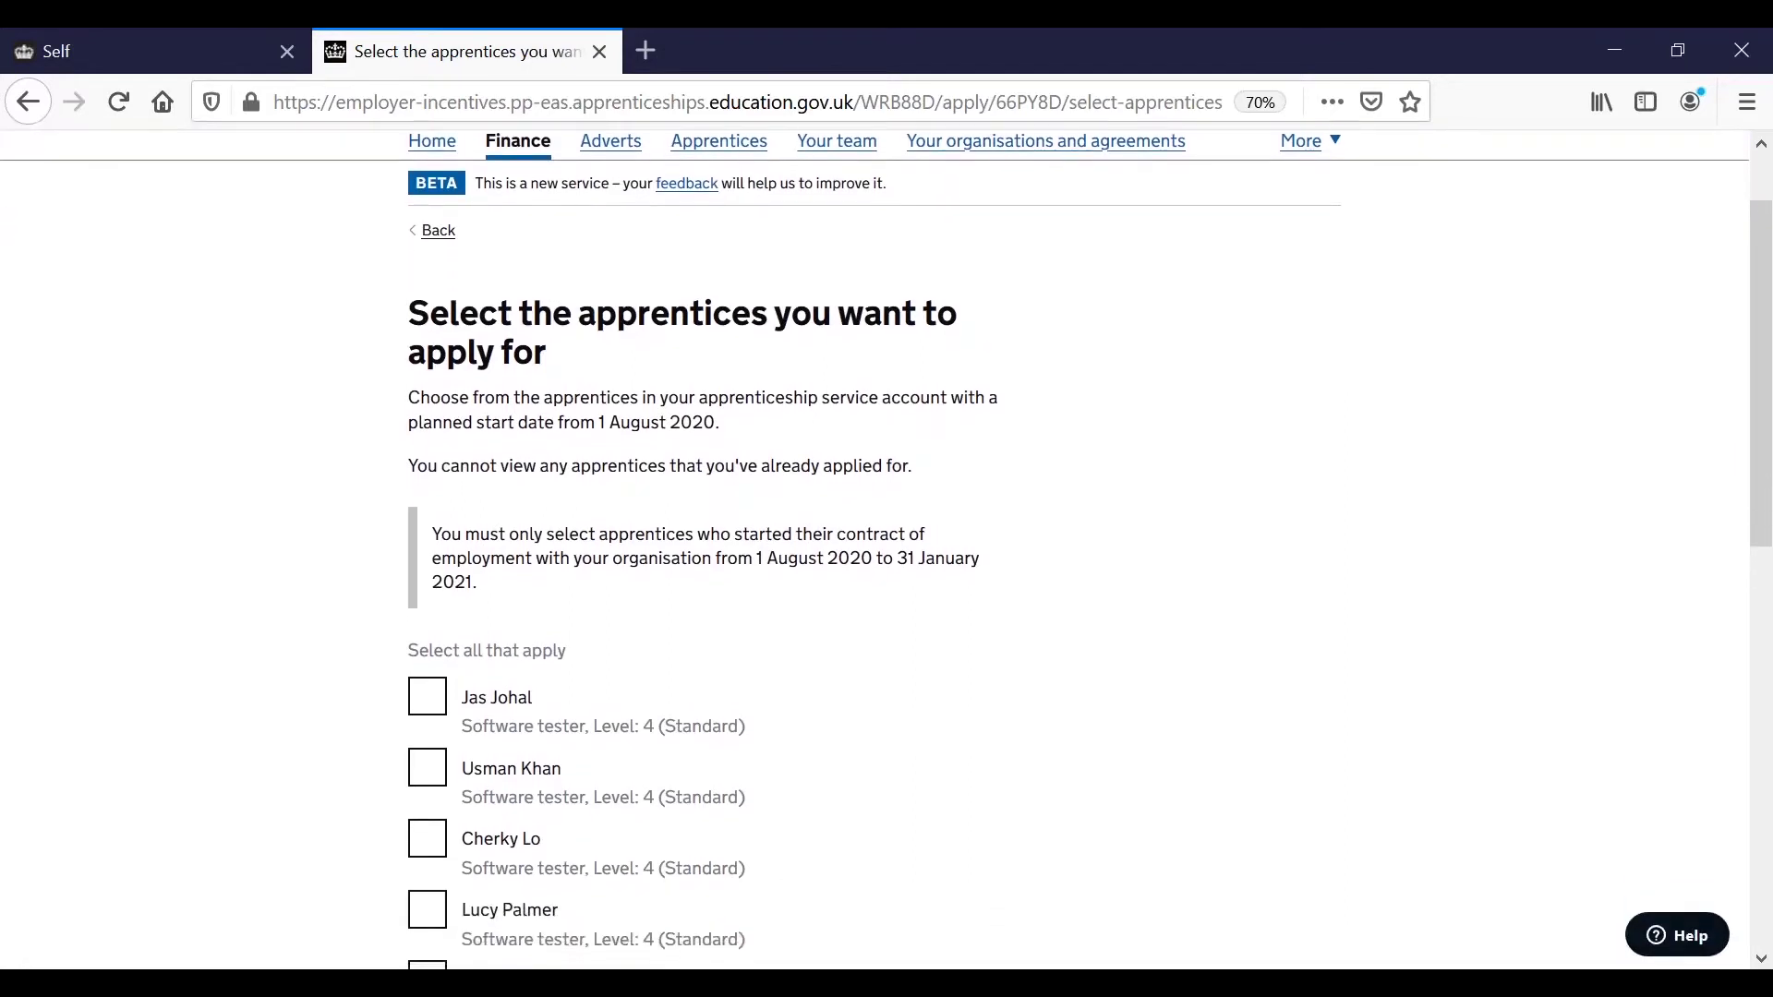
scroll(425, 775, "down", 2)
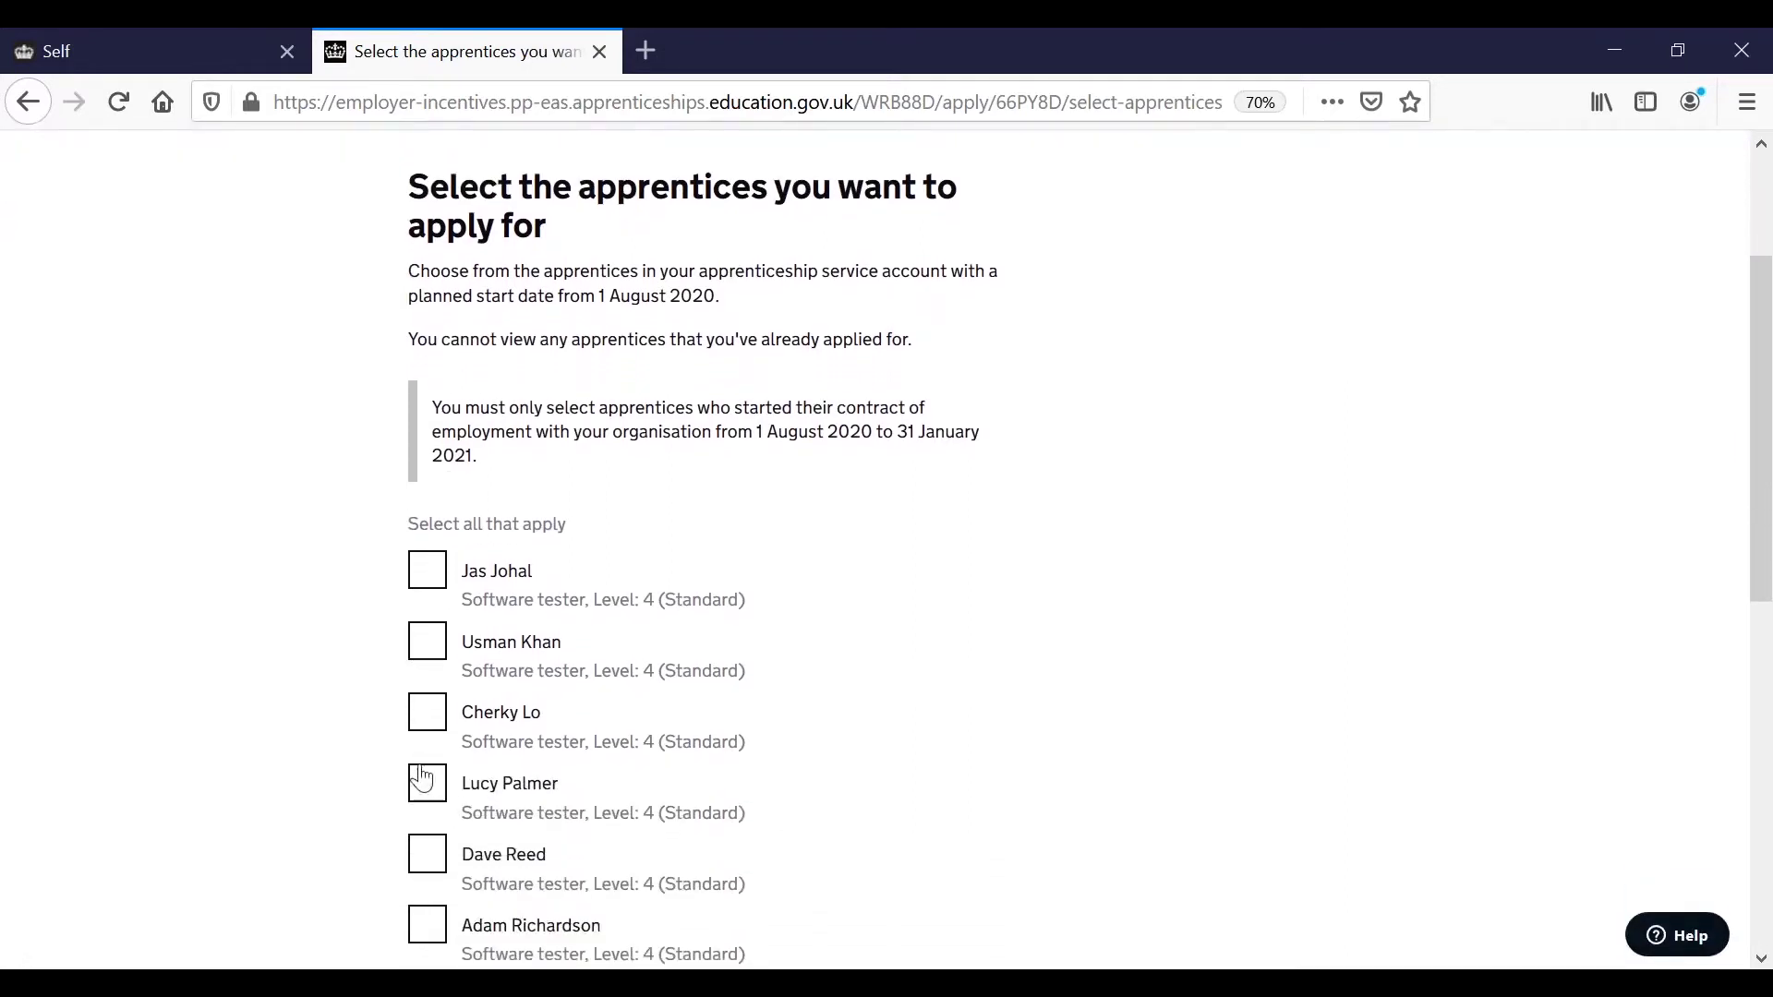
left_click(421, 571)
left_click(428, 642)
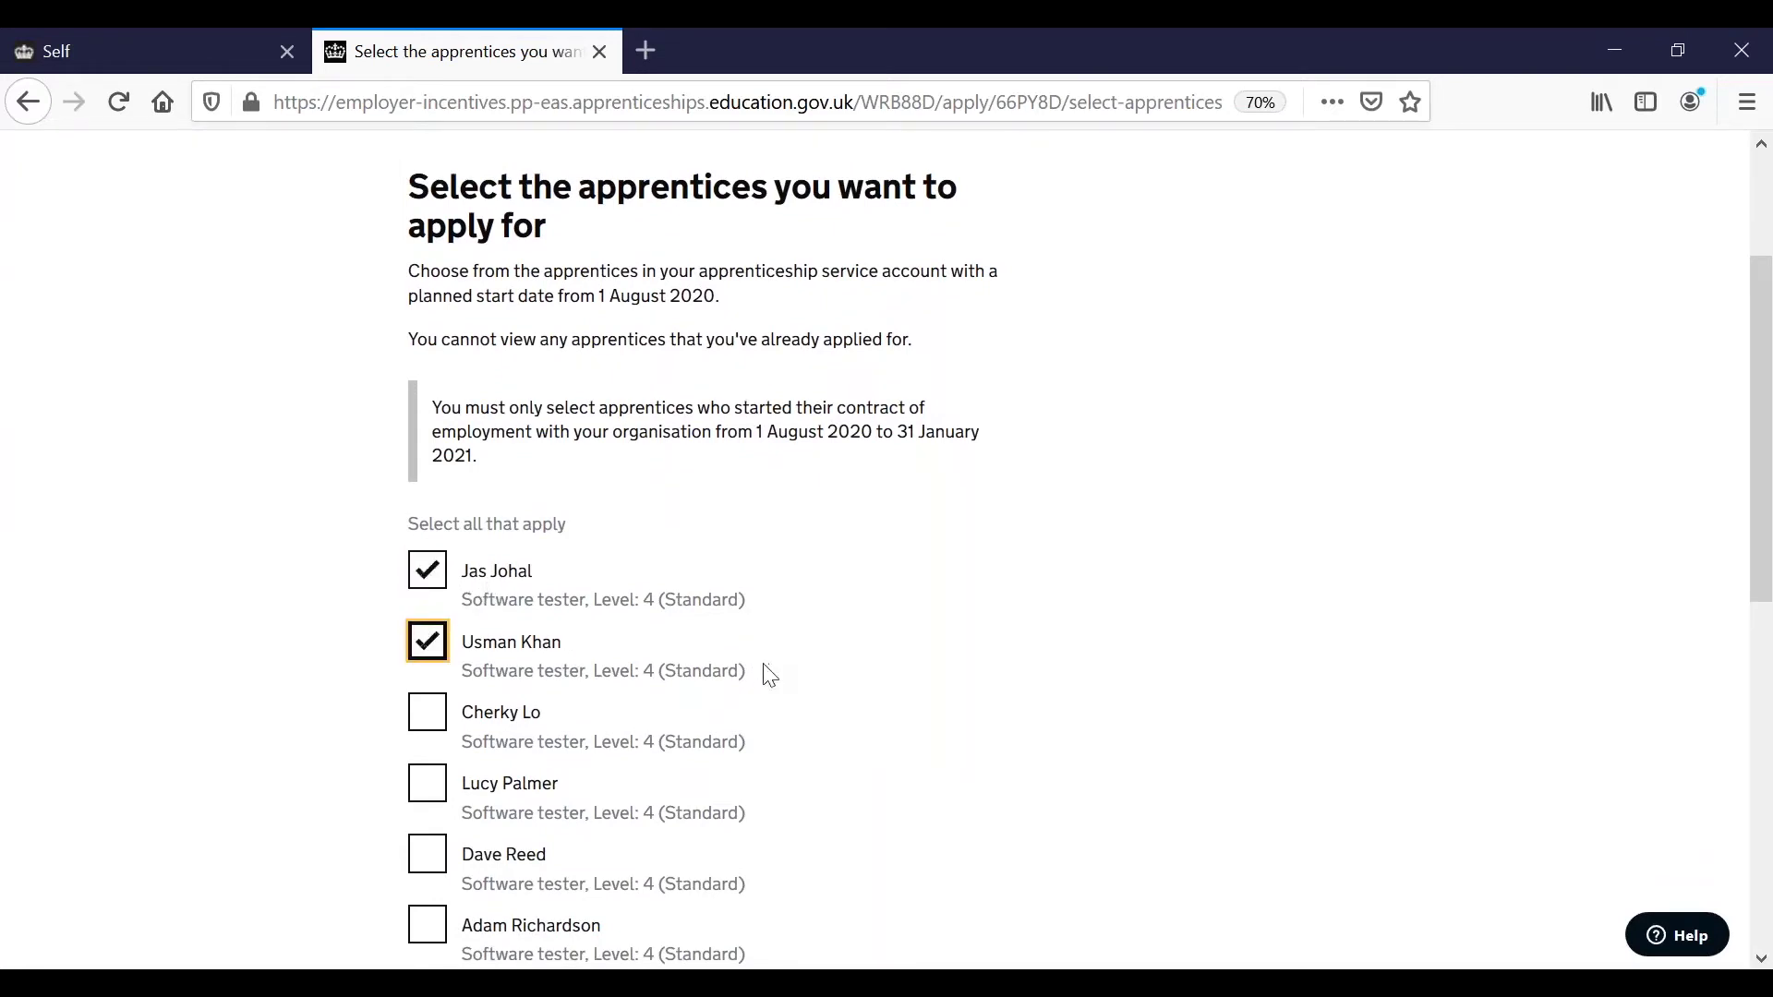
scroll(769, 675, "down", 8)
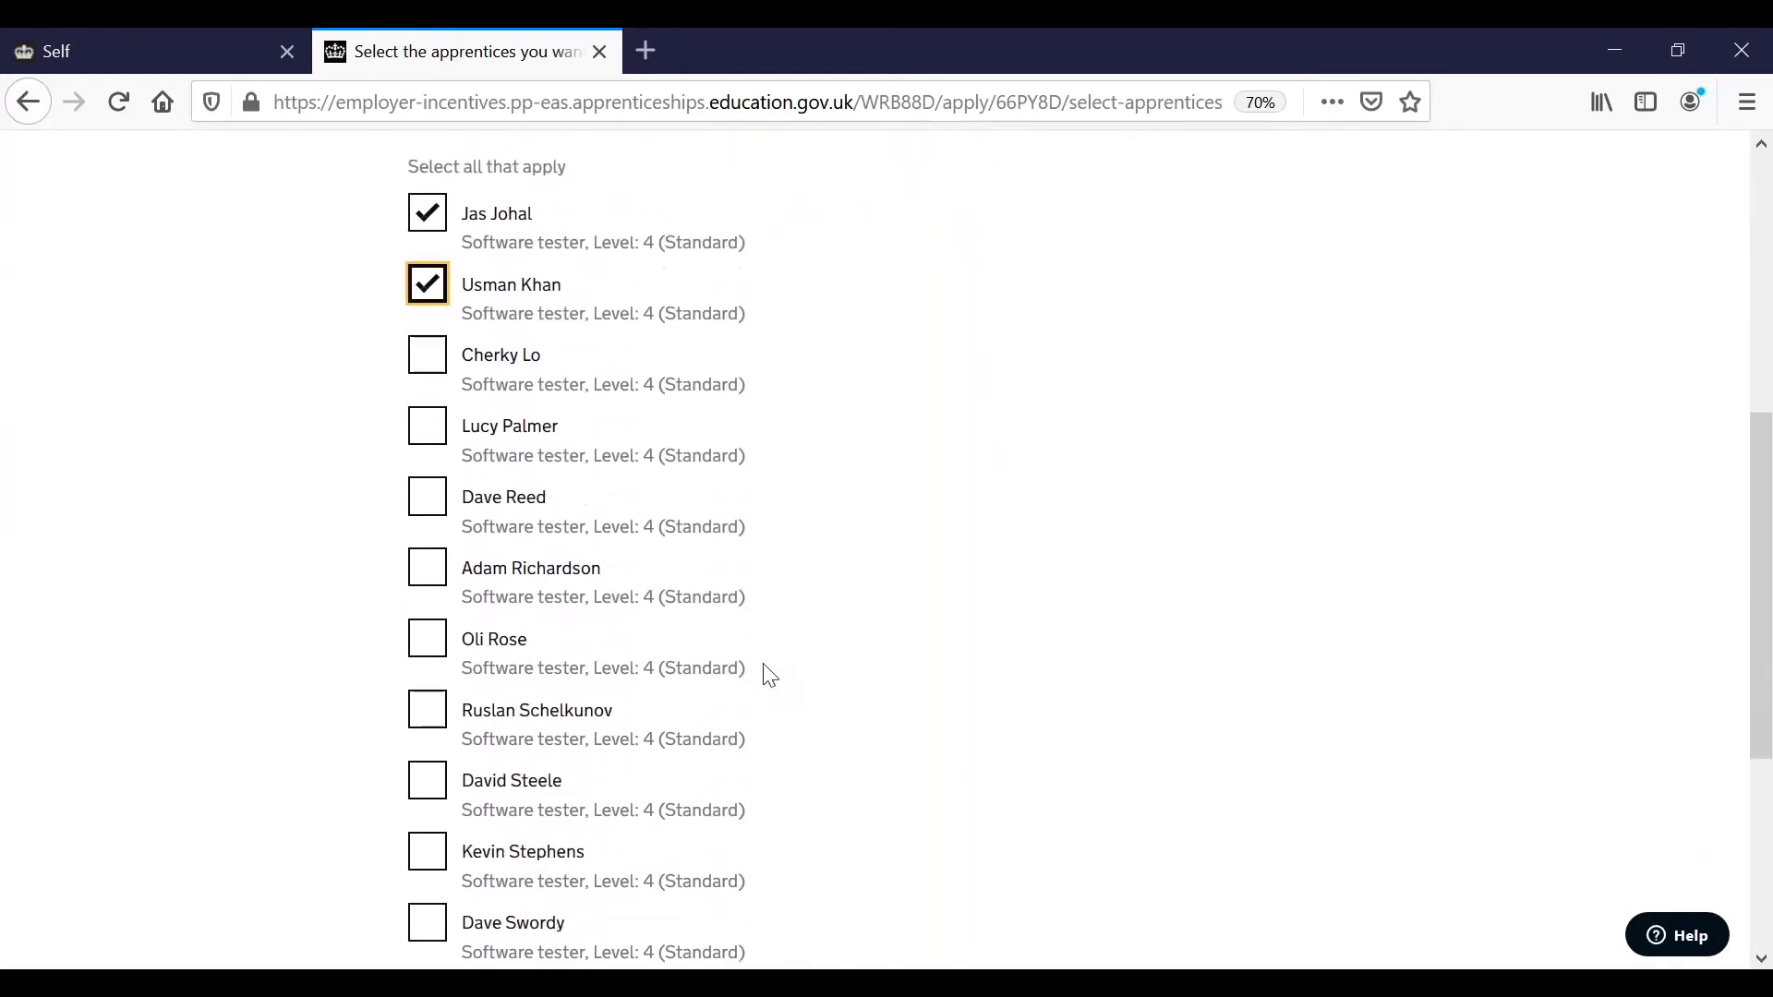
scroll(769, 675, "down", 3)
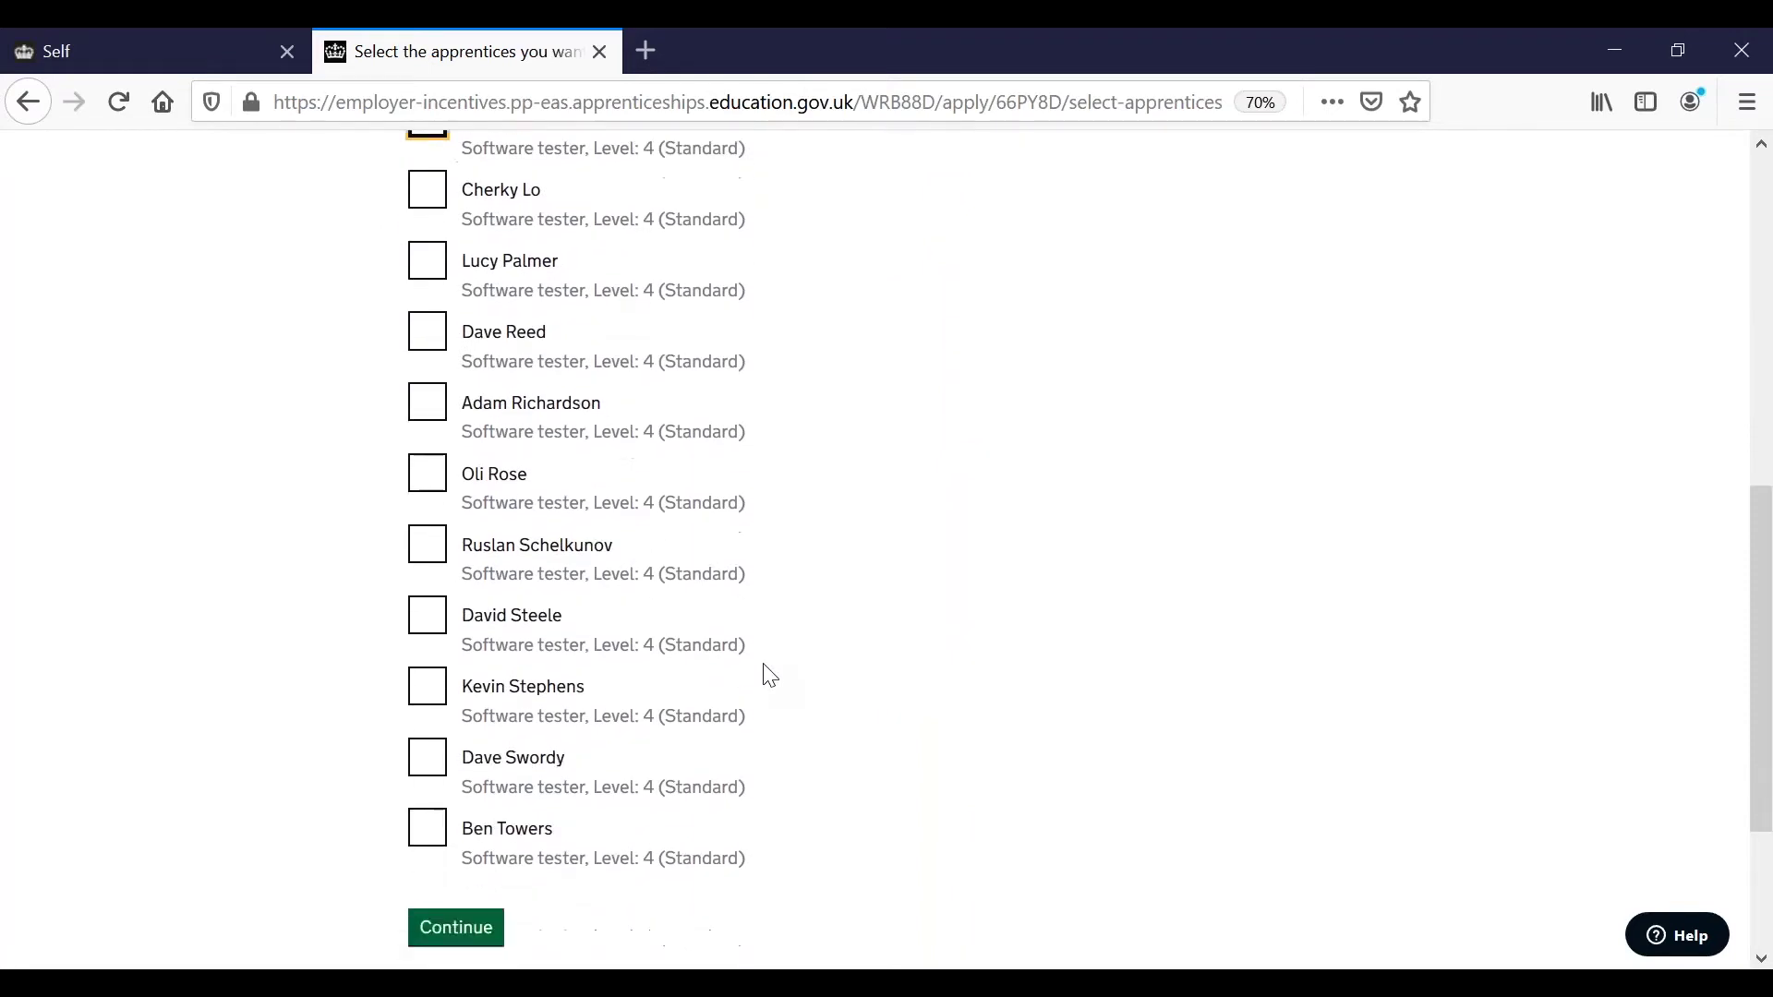
scroll(769, 675, "down", 2)
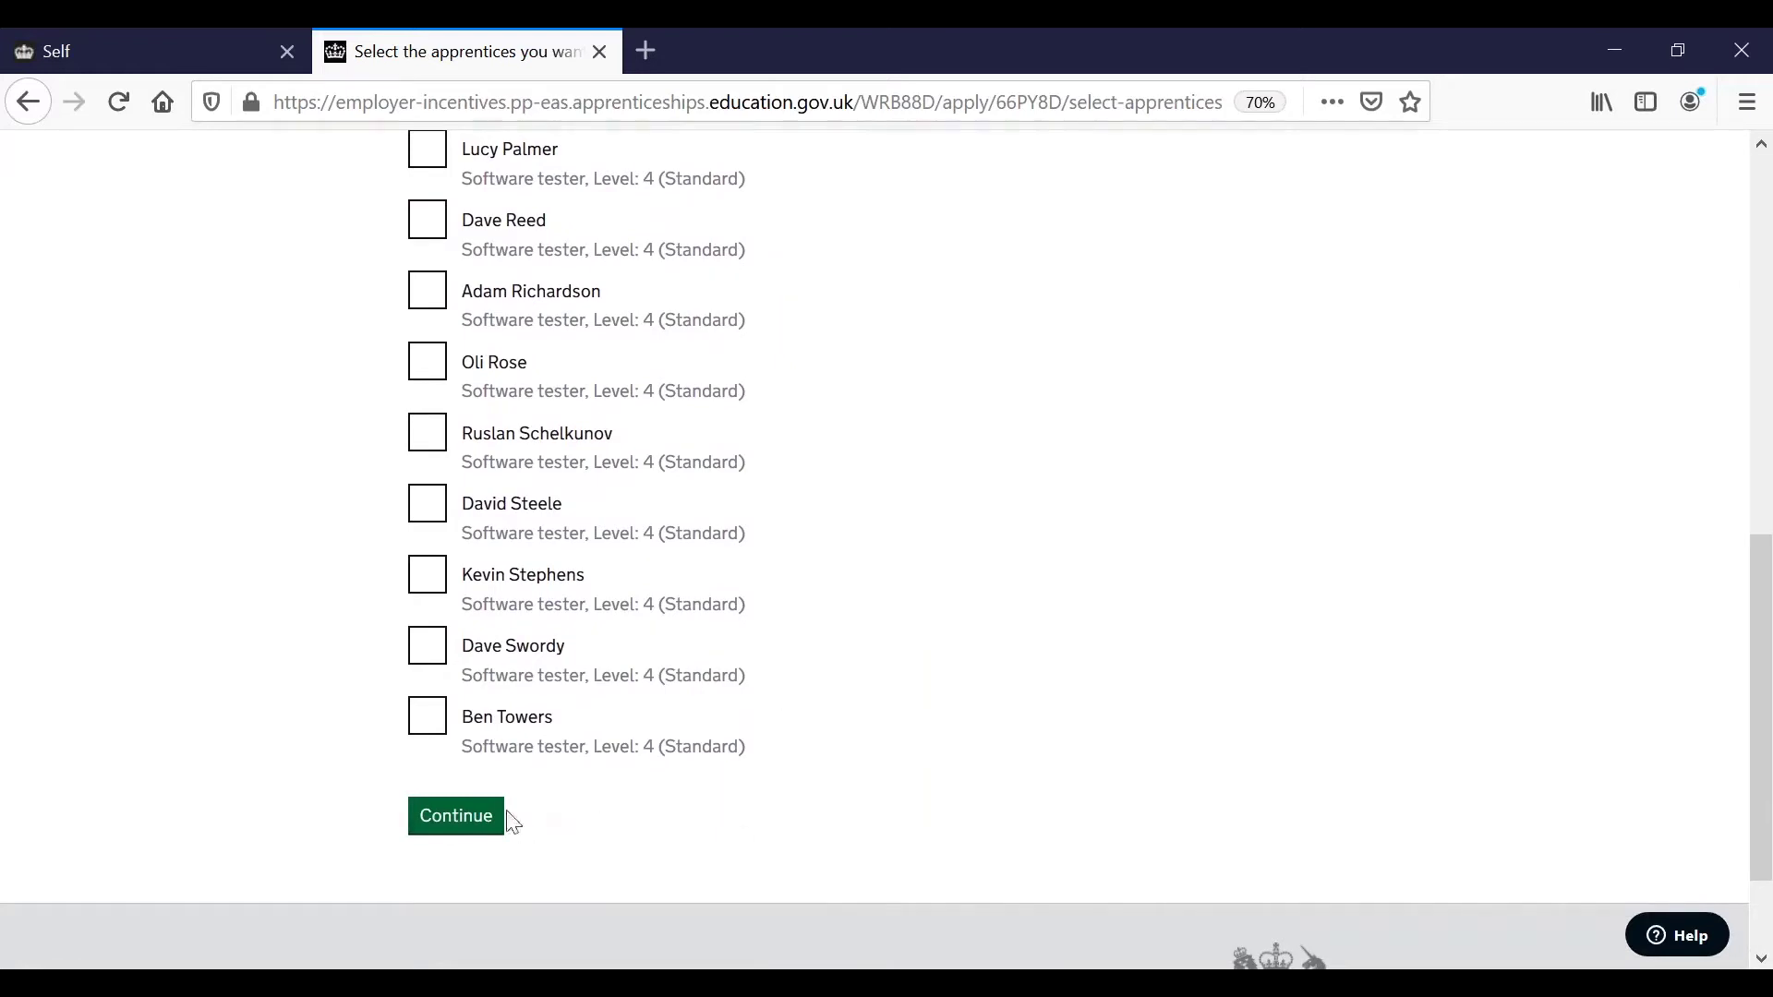
left_click(460, 821)
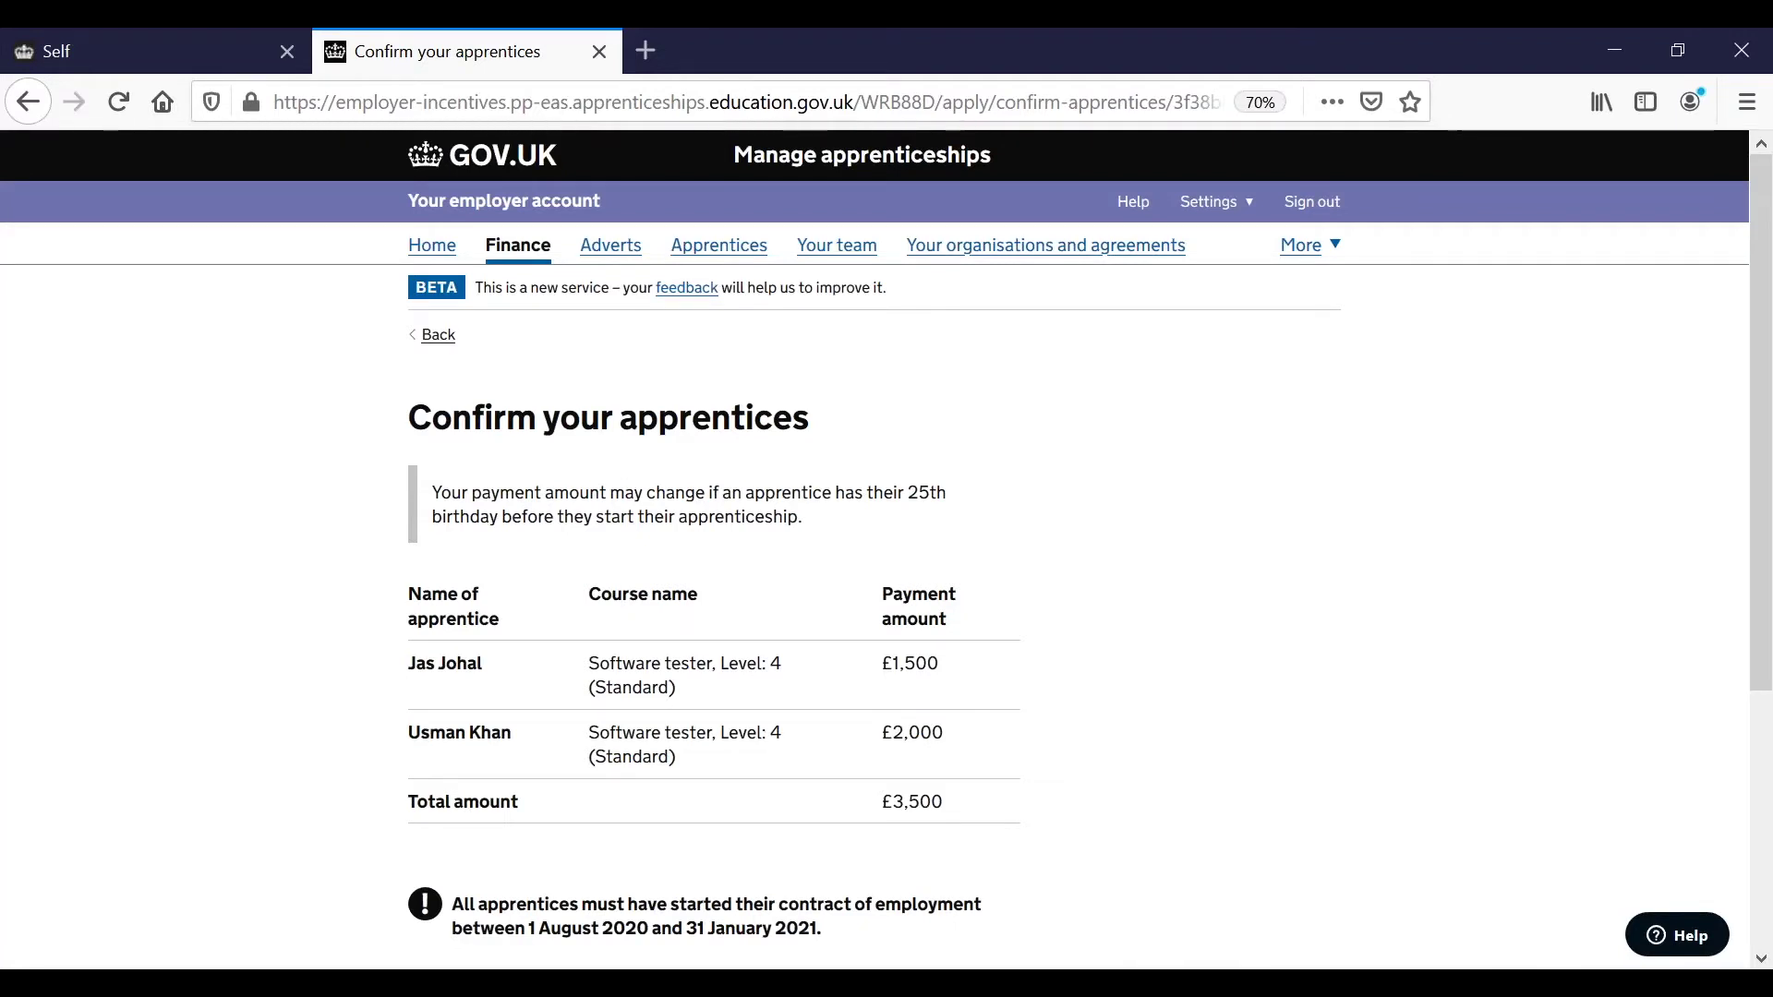
Check the two Software tester apprentices at £1,500 and £2,000, totalling £3,500.
scroll(886, 548, "down", 2)
scroll(554, 838, "down", 3)
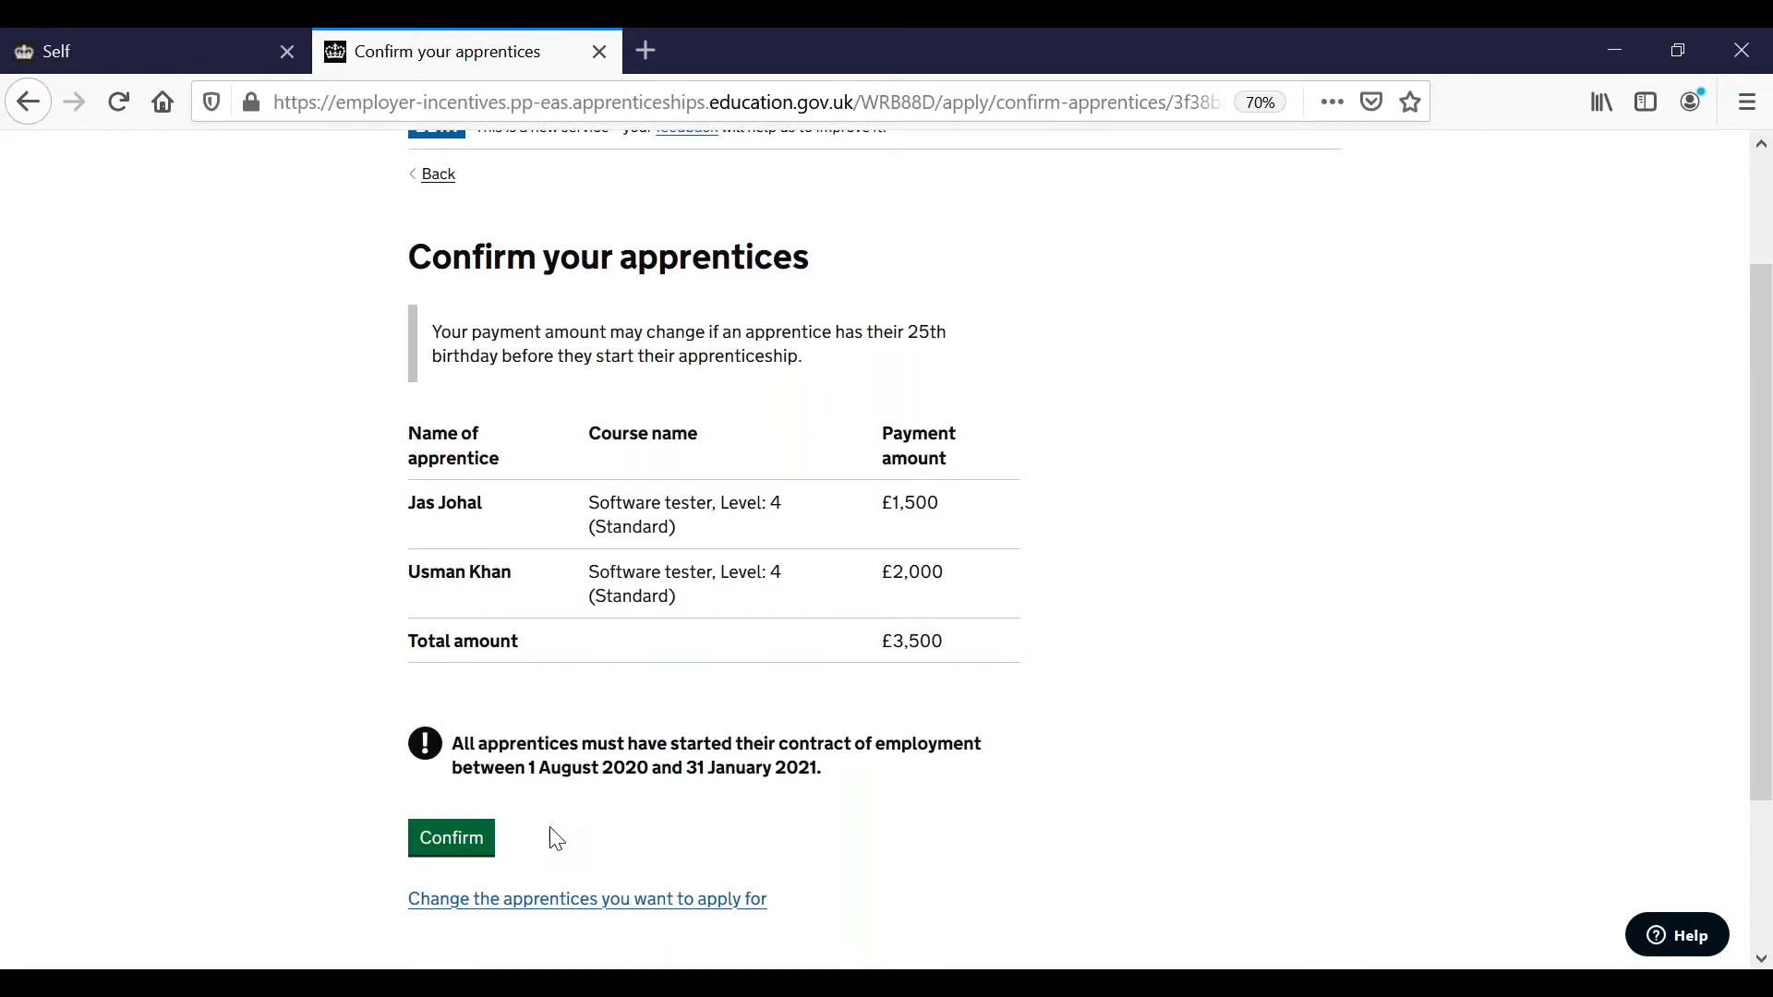
Confirm the two listed apprentices and submit the application under the declaration.
left_click(455, 840)
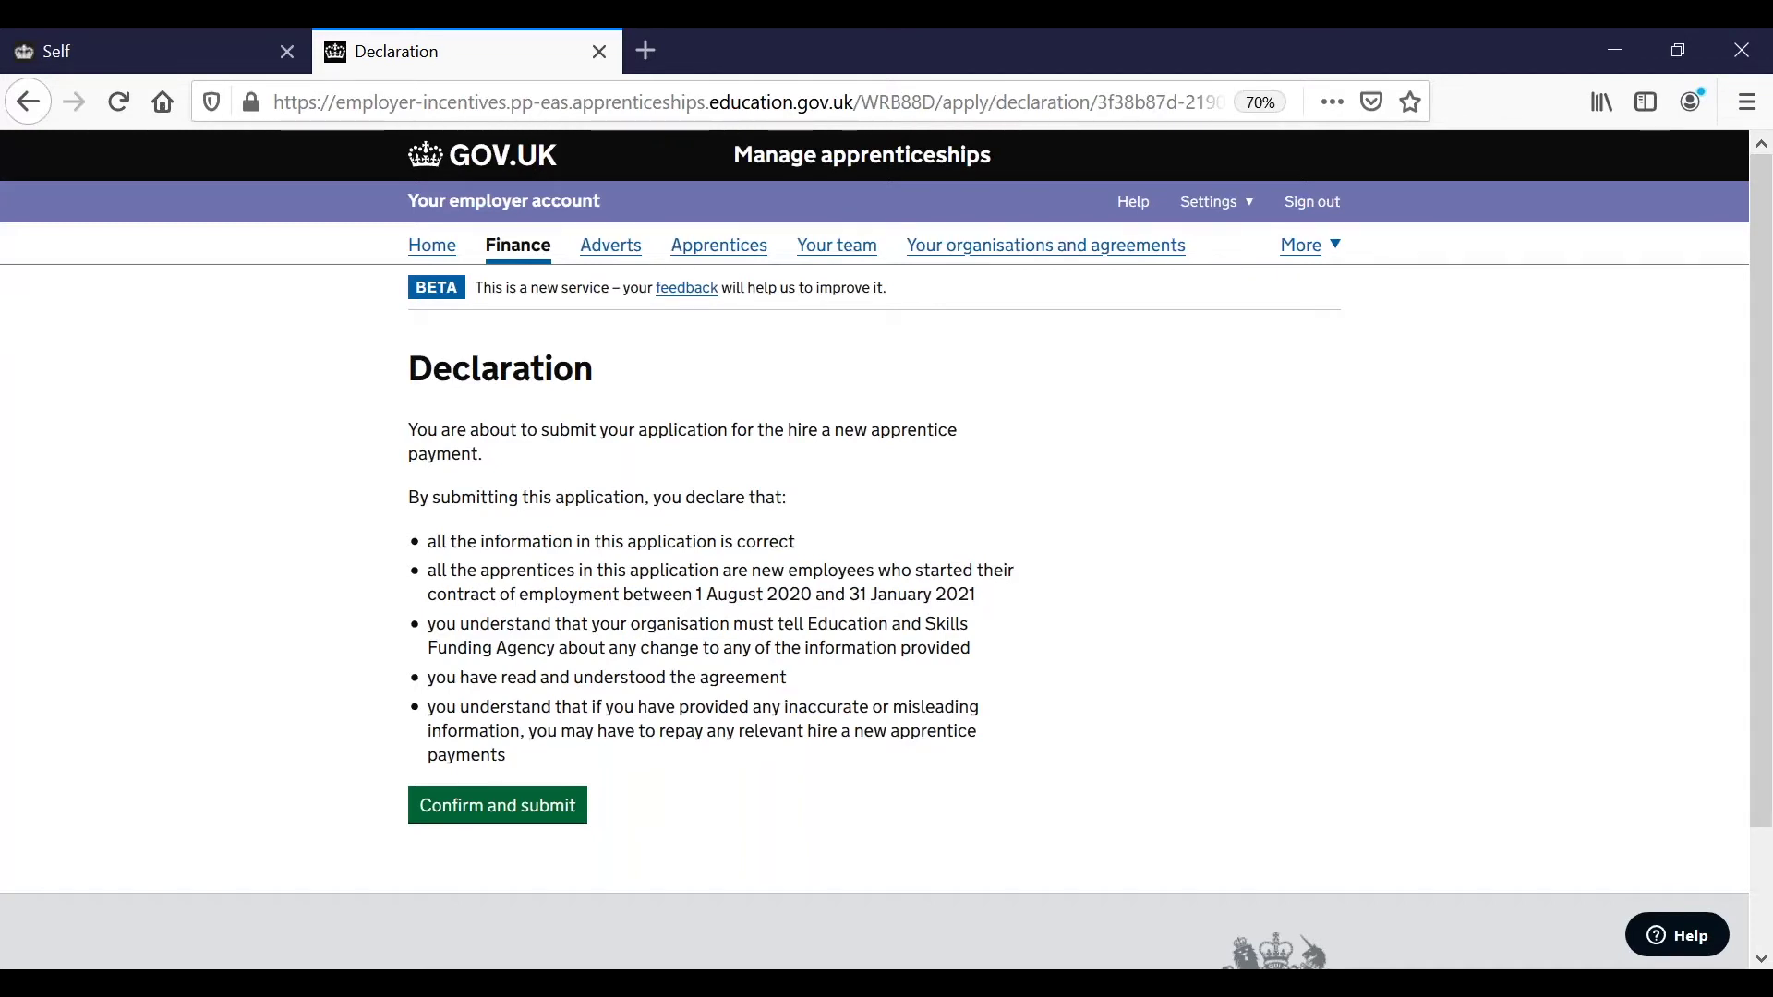
left_click(507, 813)
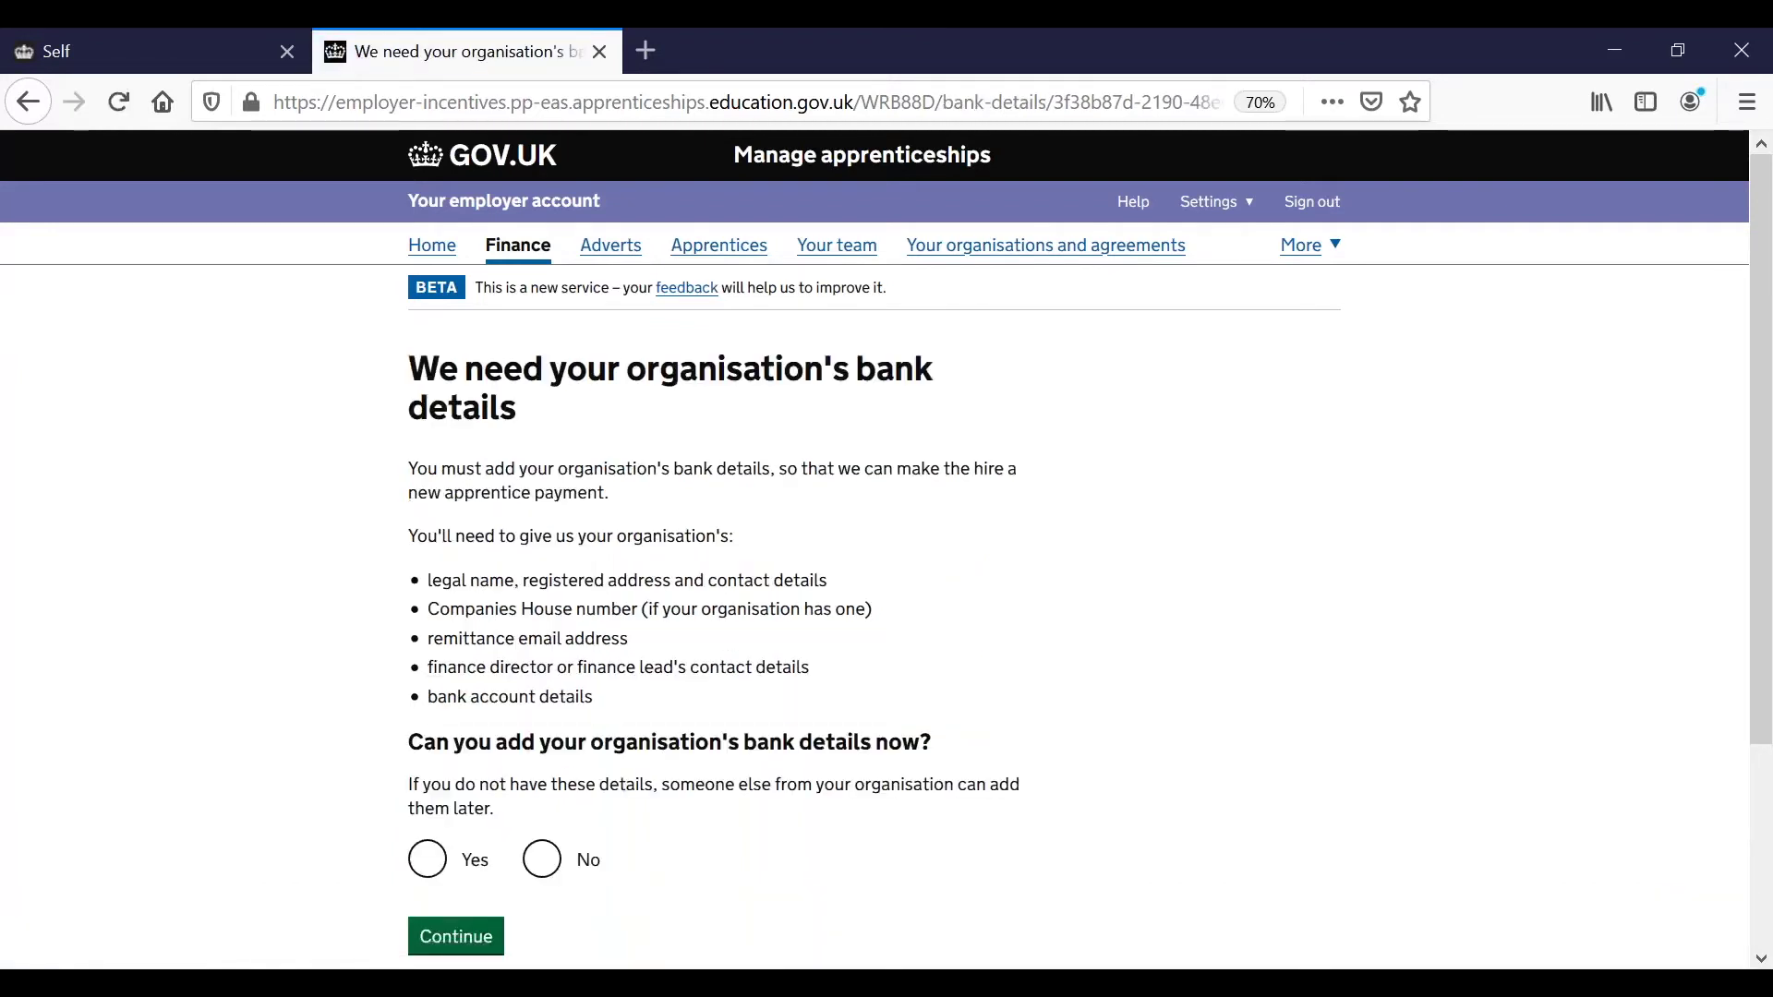
Choose No for adding the organisation's bank details now.
scroll(886, 536, "down", 1)
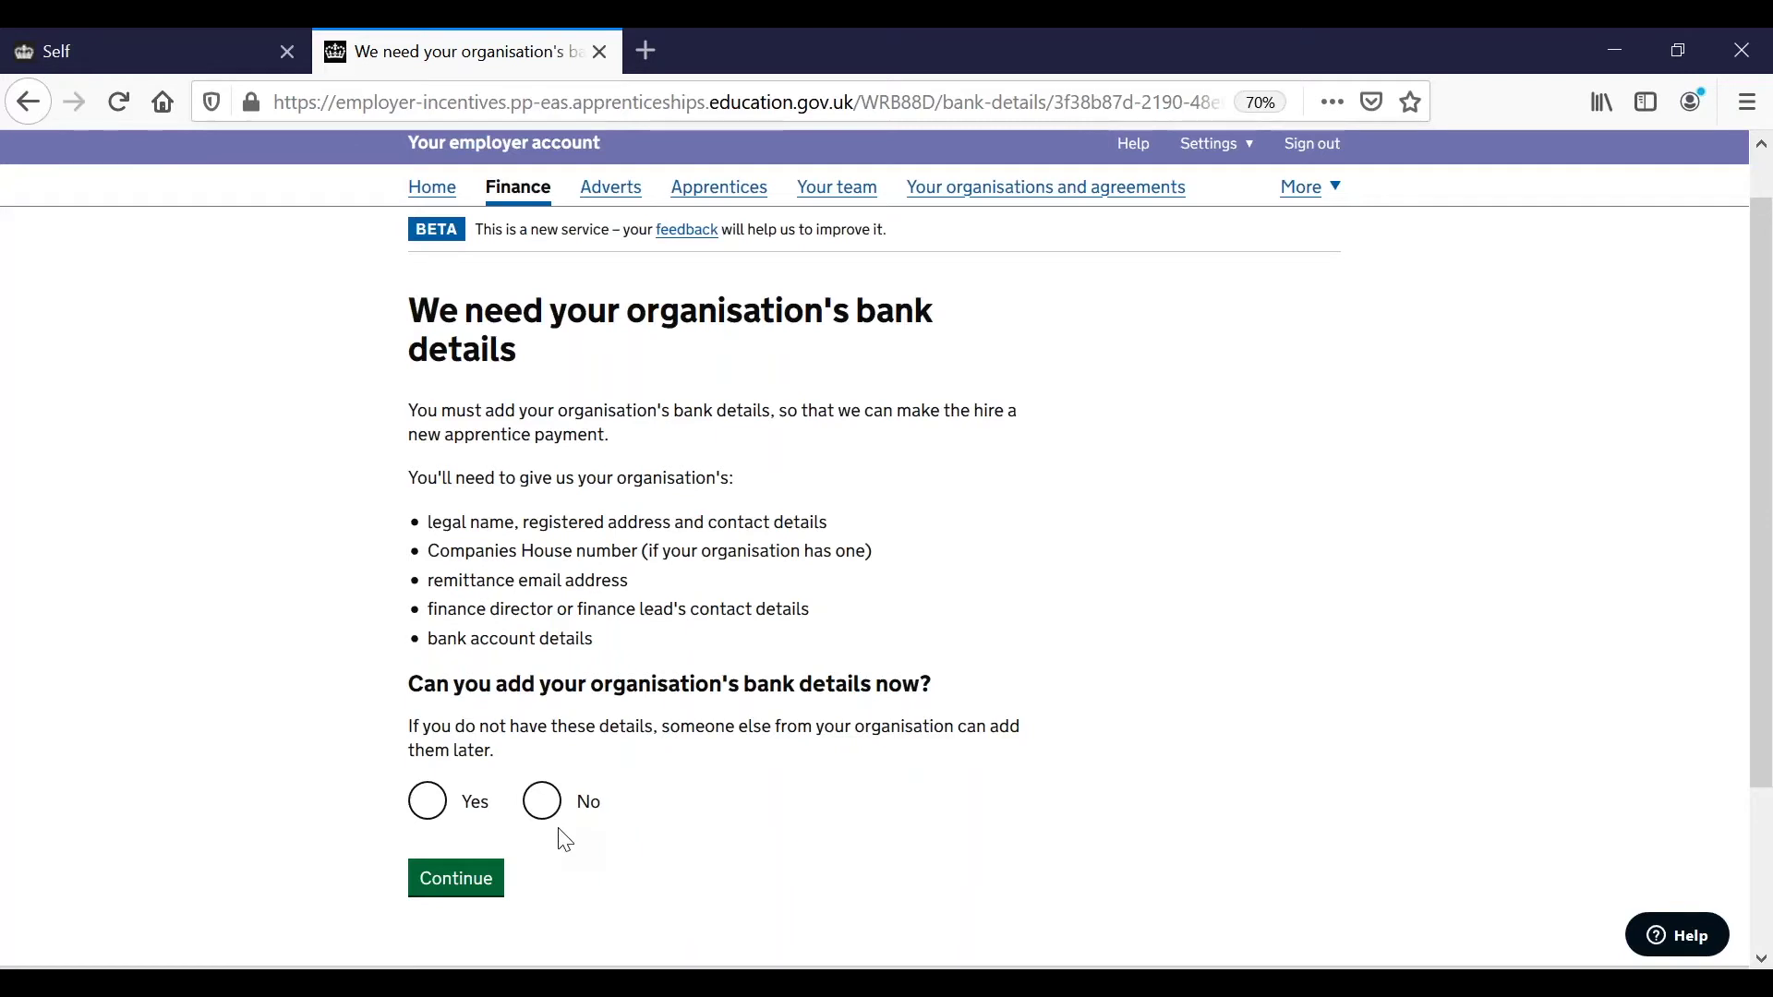
left_click(542, 801)
Save the application without bank details, then go back to the bank details question.
left_click(469, 884)
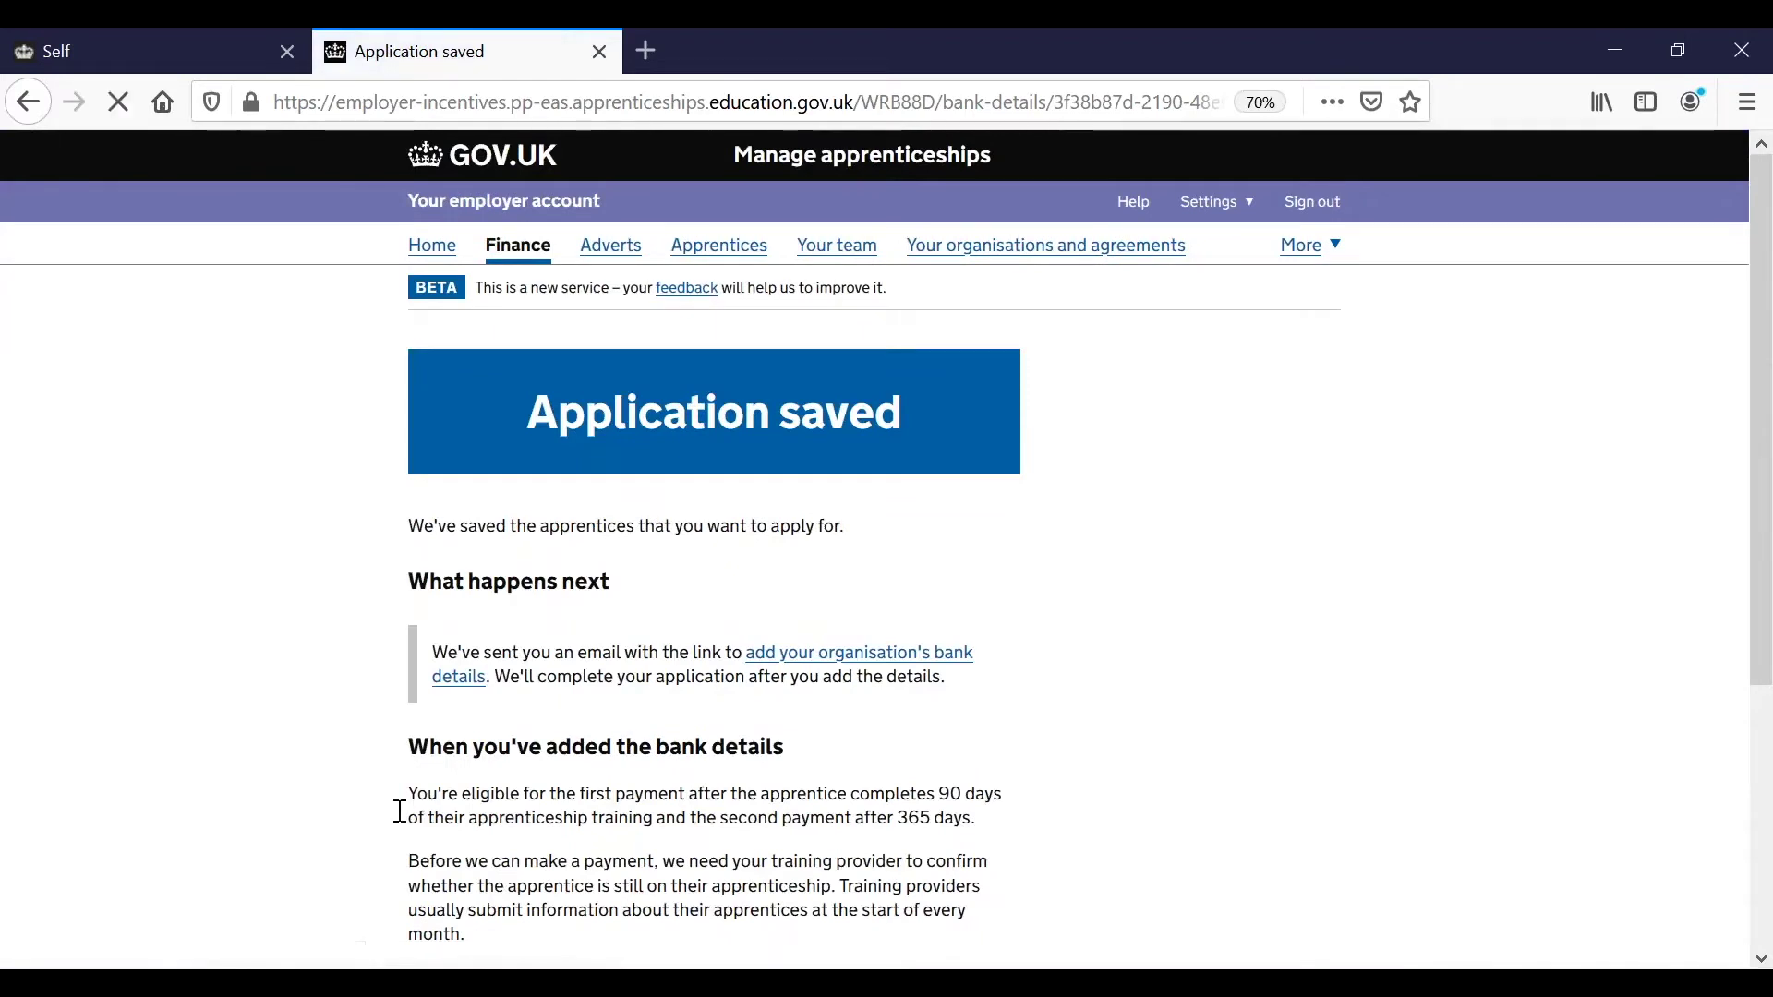
scroll(281, 695, "down", 2)
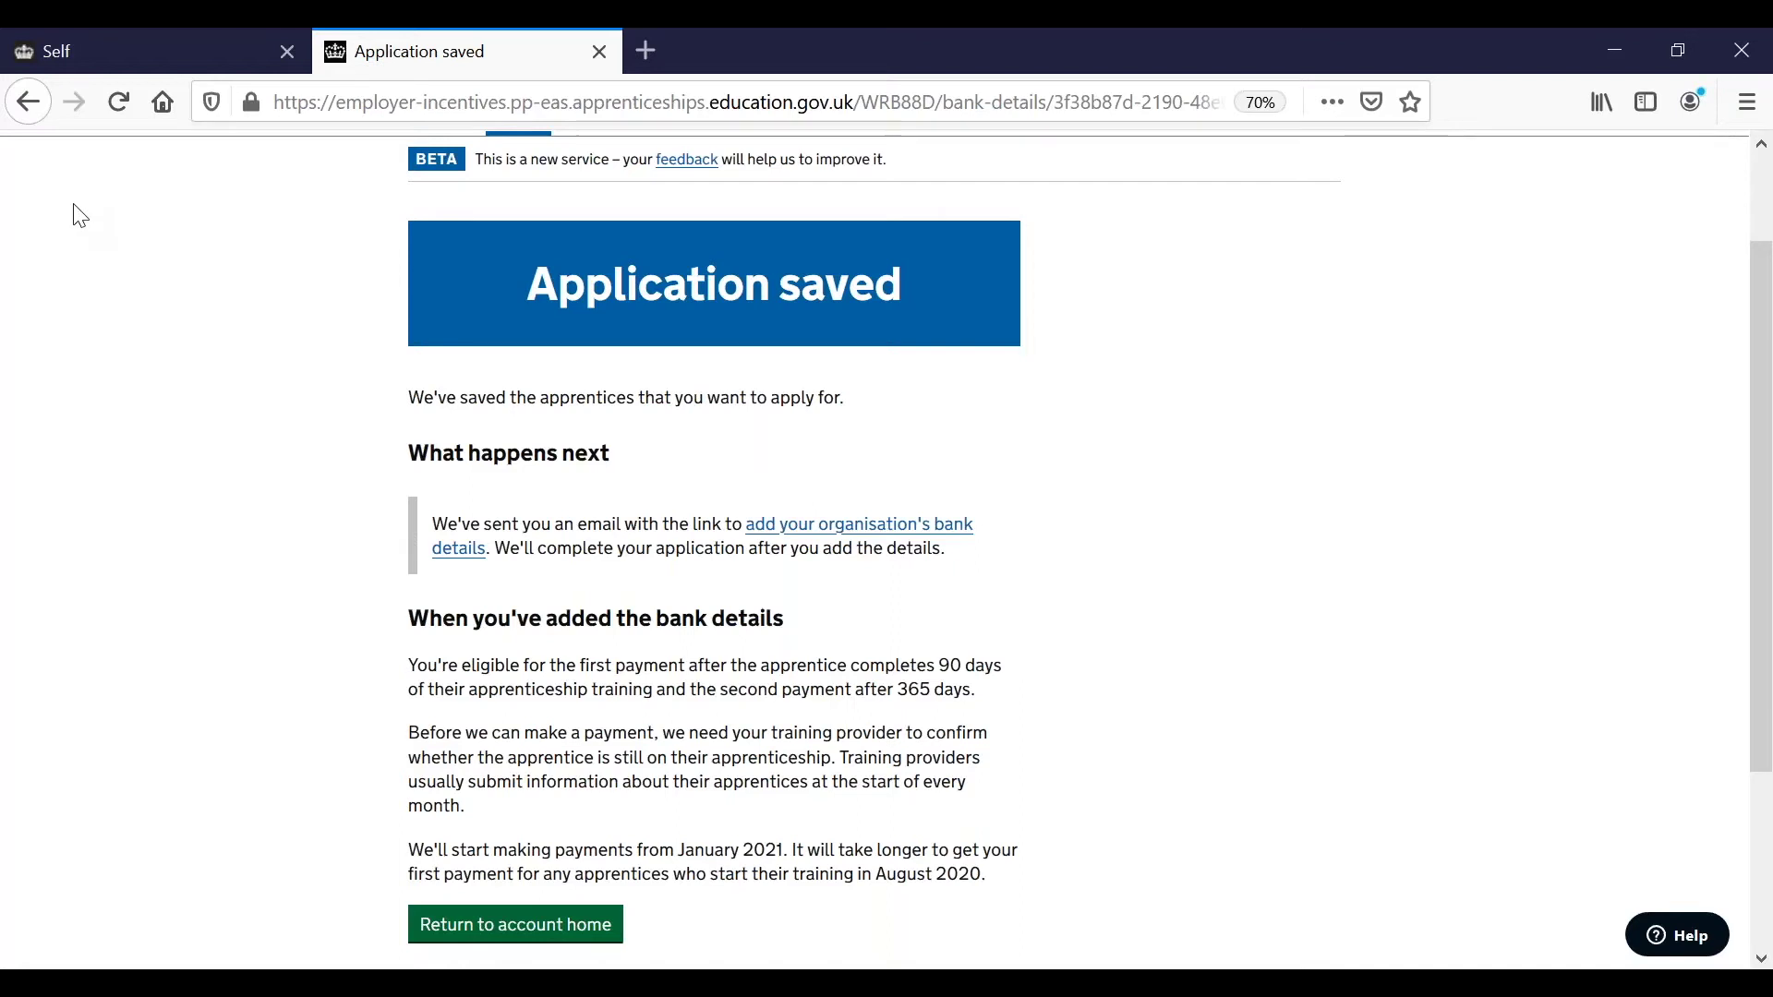
left_click(28, 102)
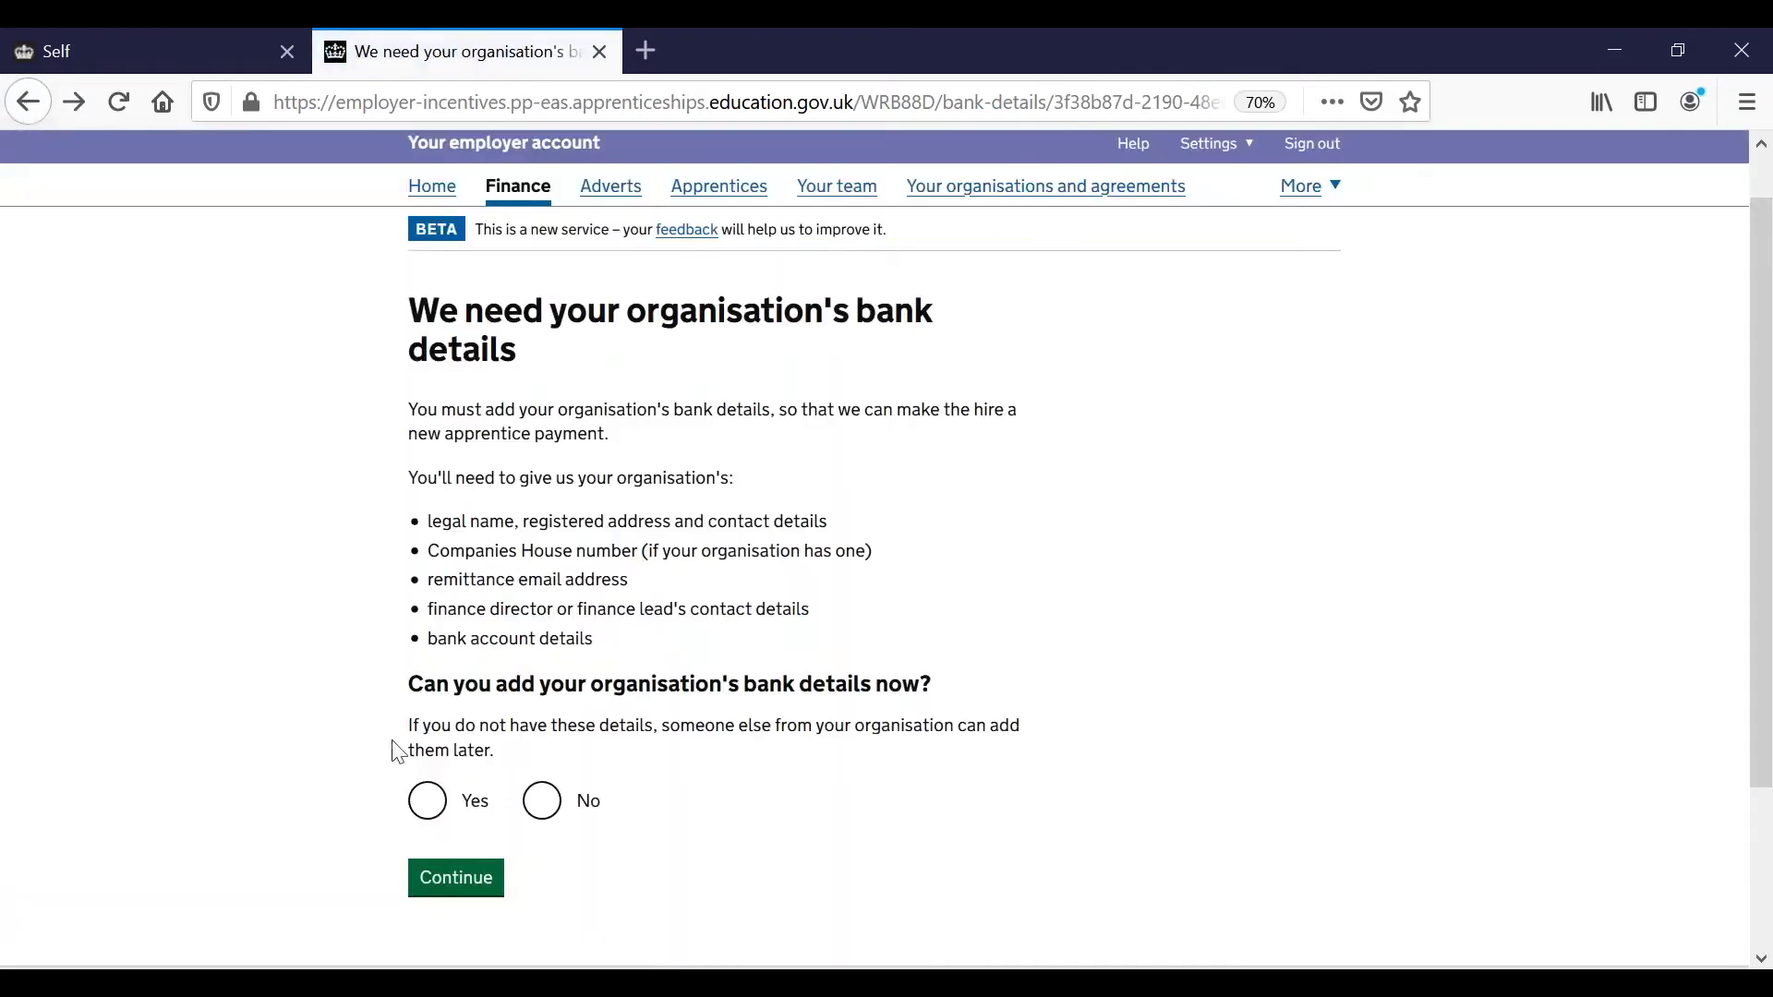
Choose Yes to add bank details now and review the required information list.
left_click(427, 800)
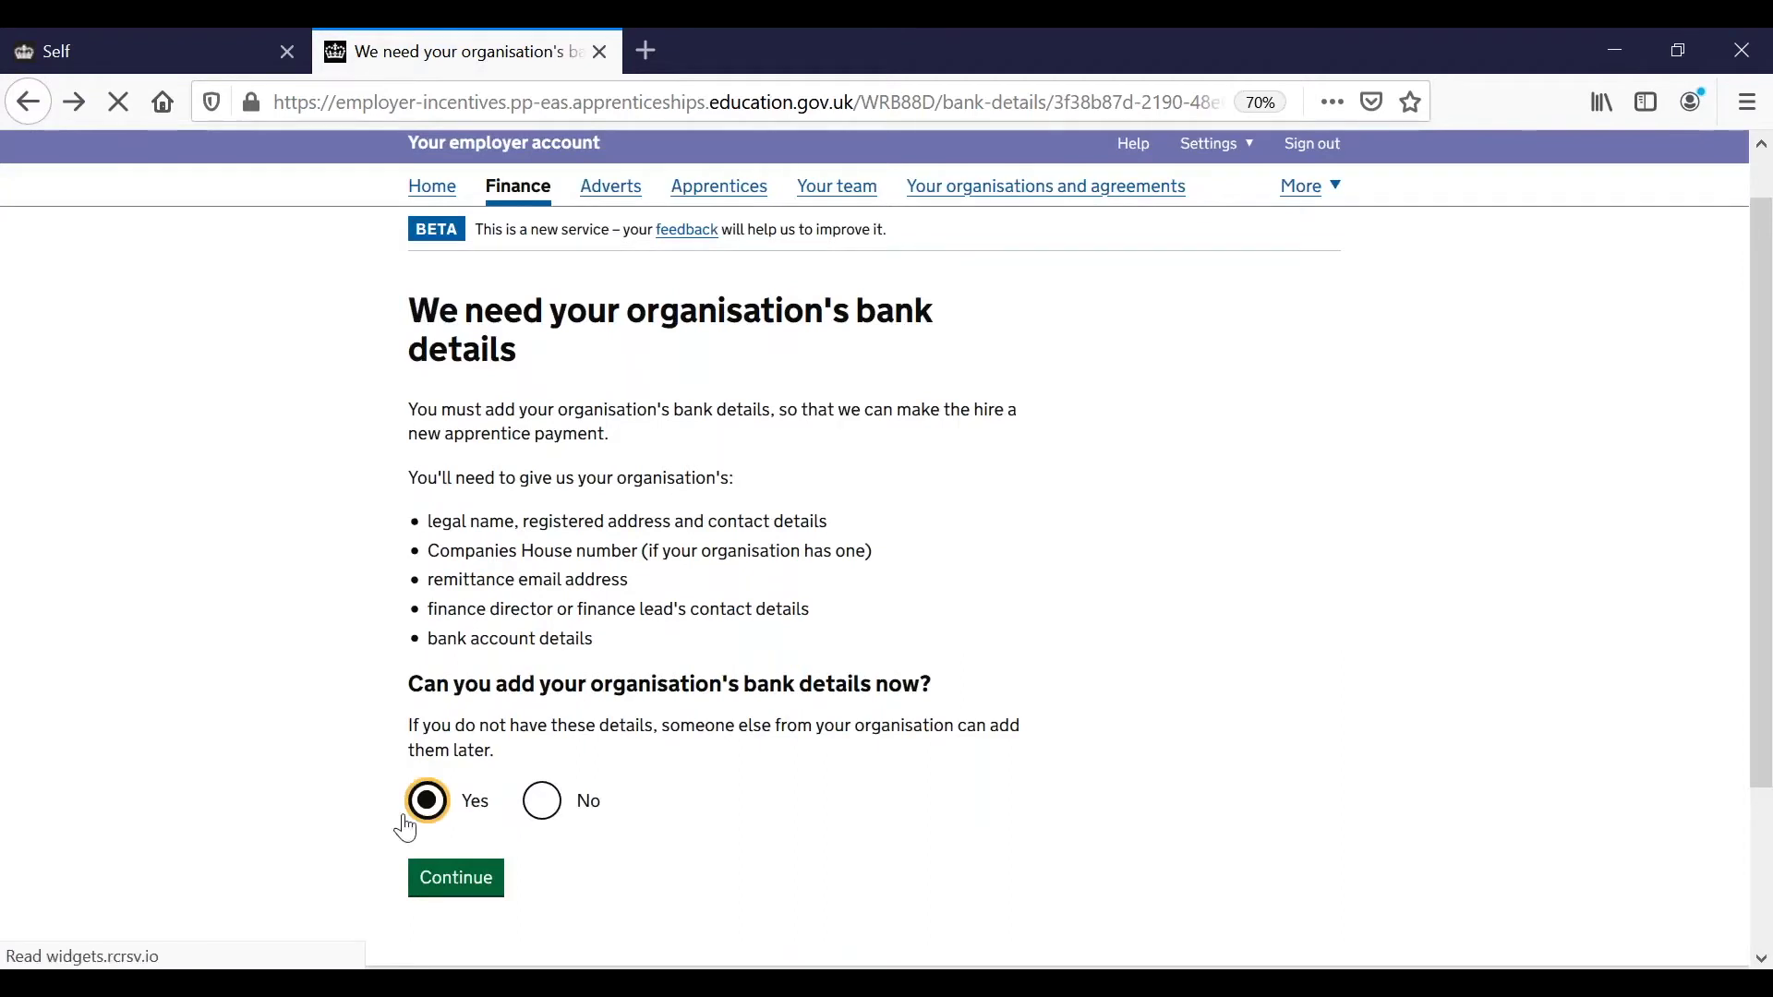
left_click(459, 893)
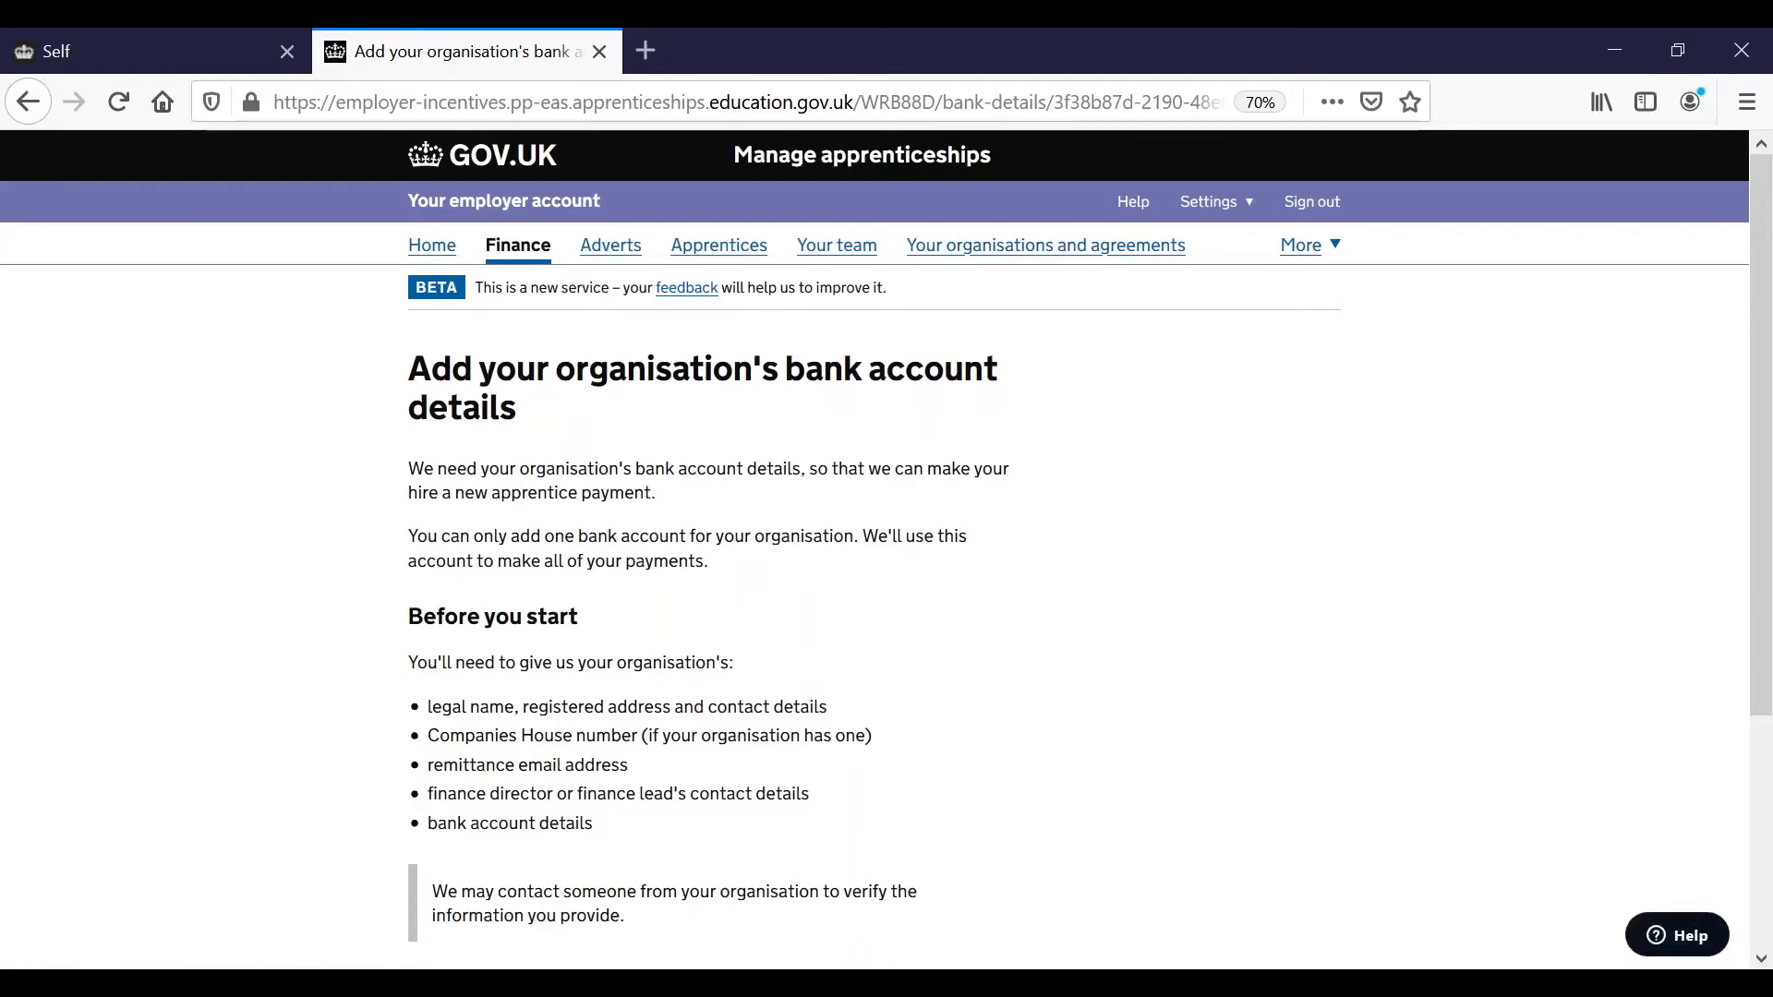
scroll(886, 550, "down", 2)
scroll(887, 549, "down", 2)
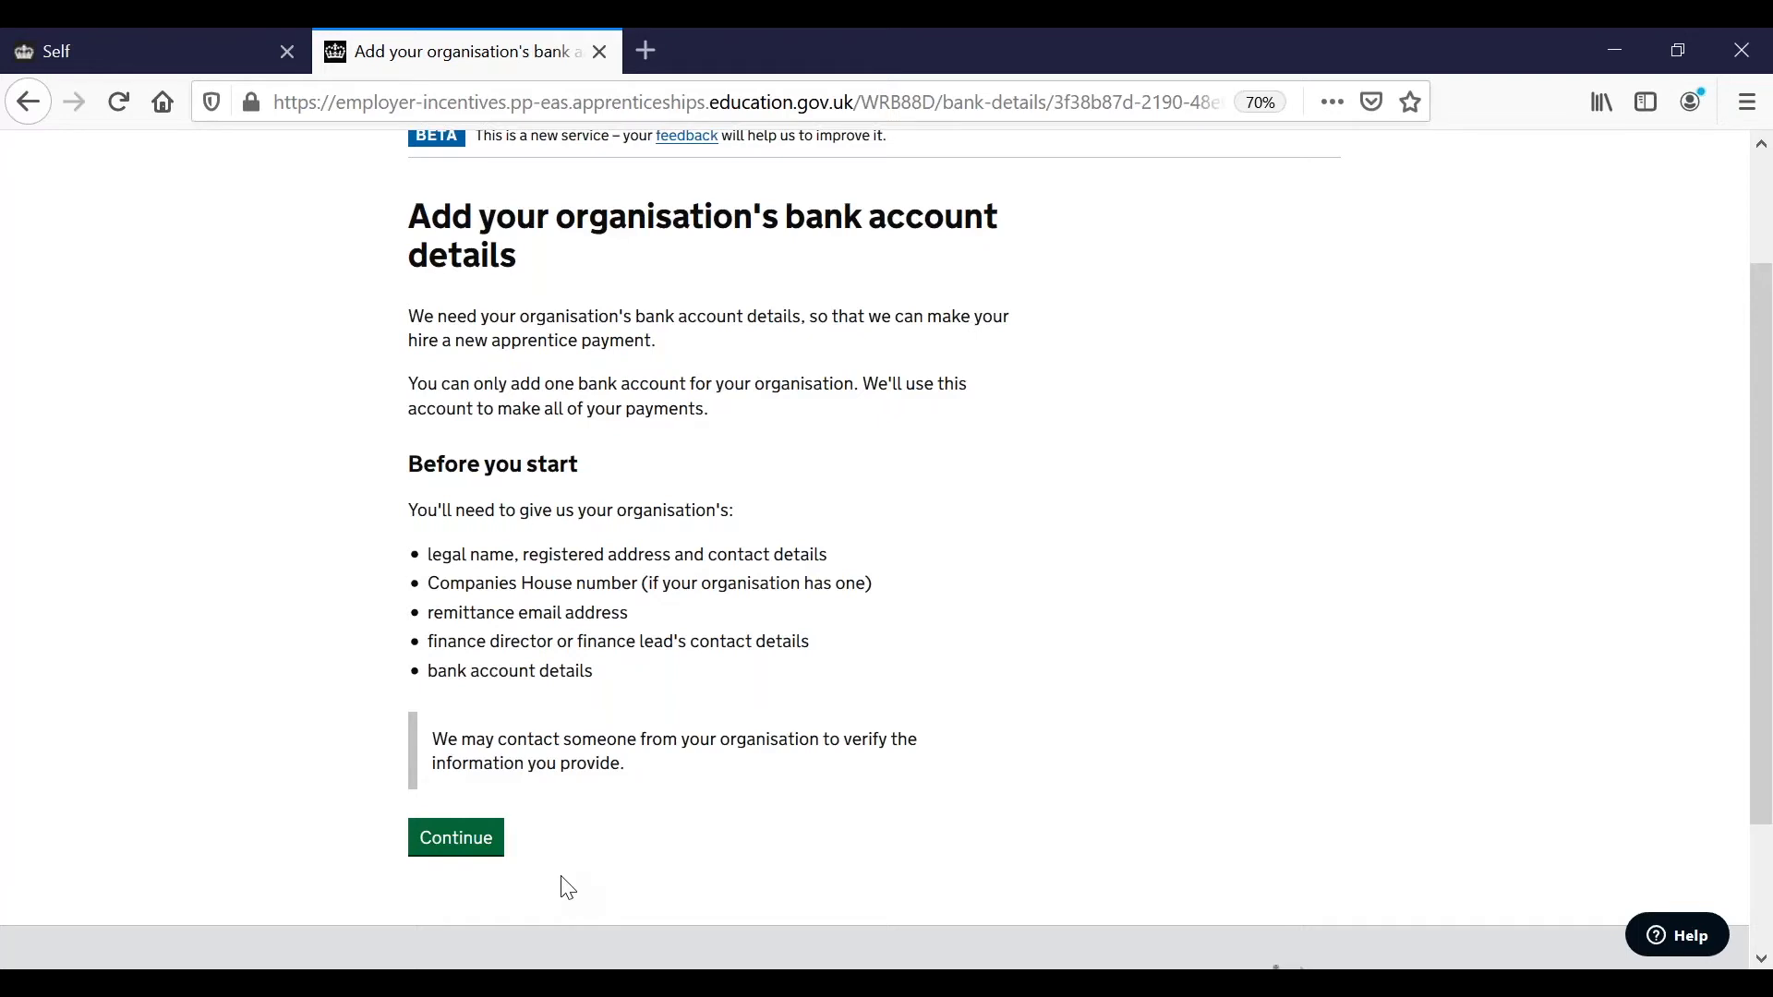
Continue to the DfE Online forms banking and payments introduction and review its sections.
left_click(459, 838)
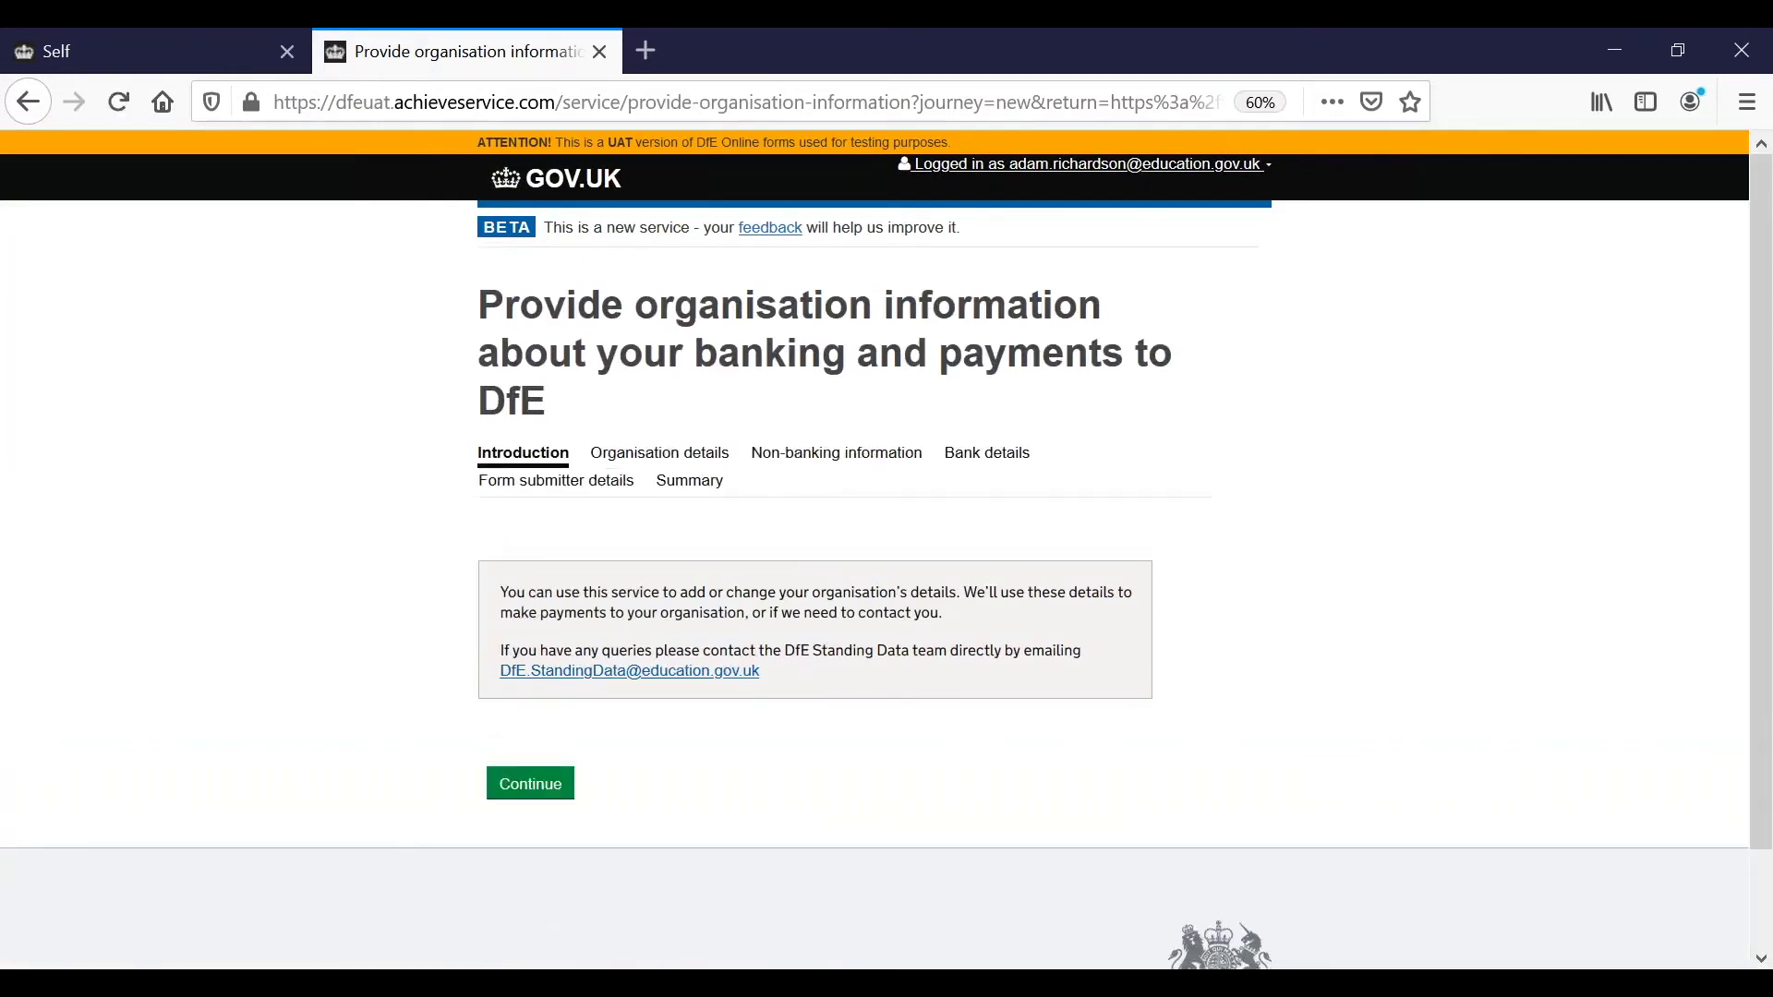
scroll(887, 545, "down", 1)
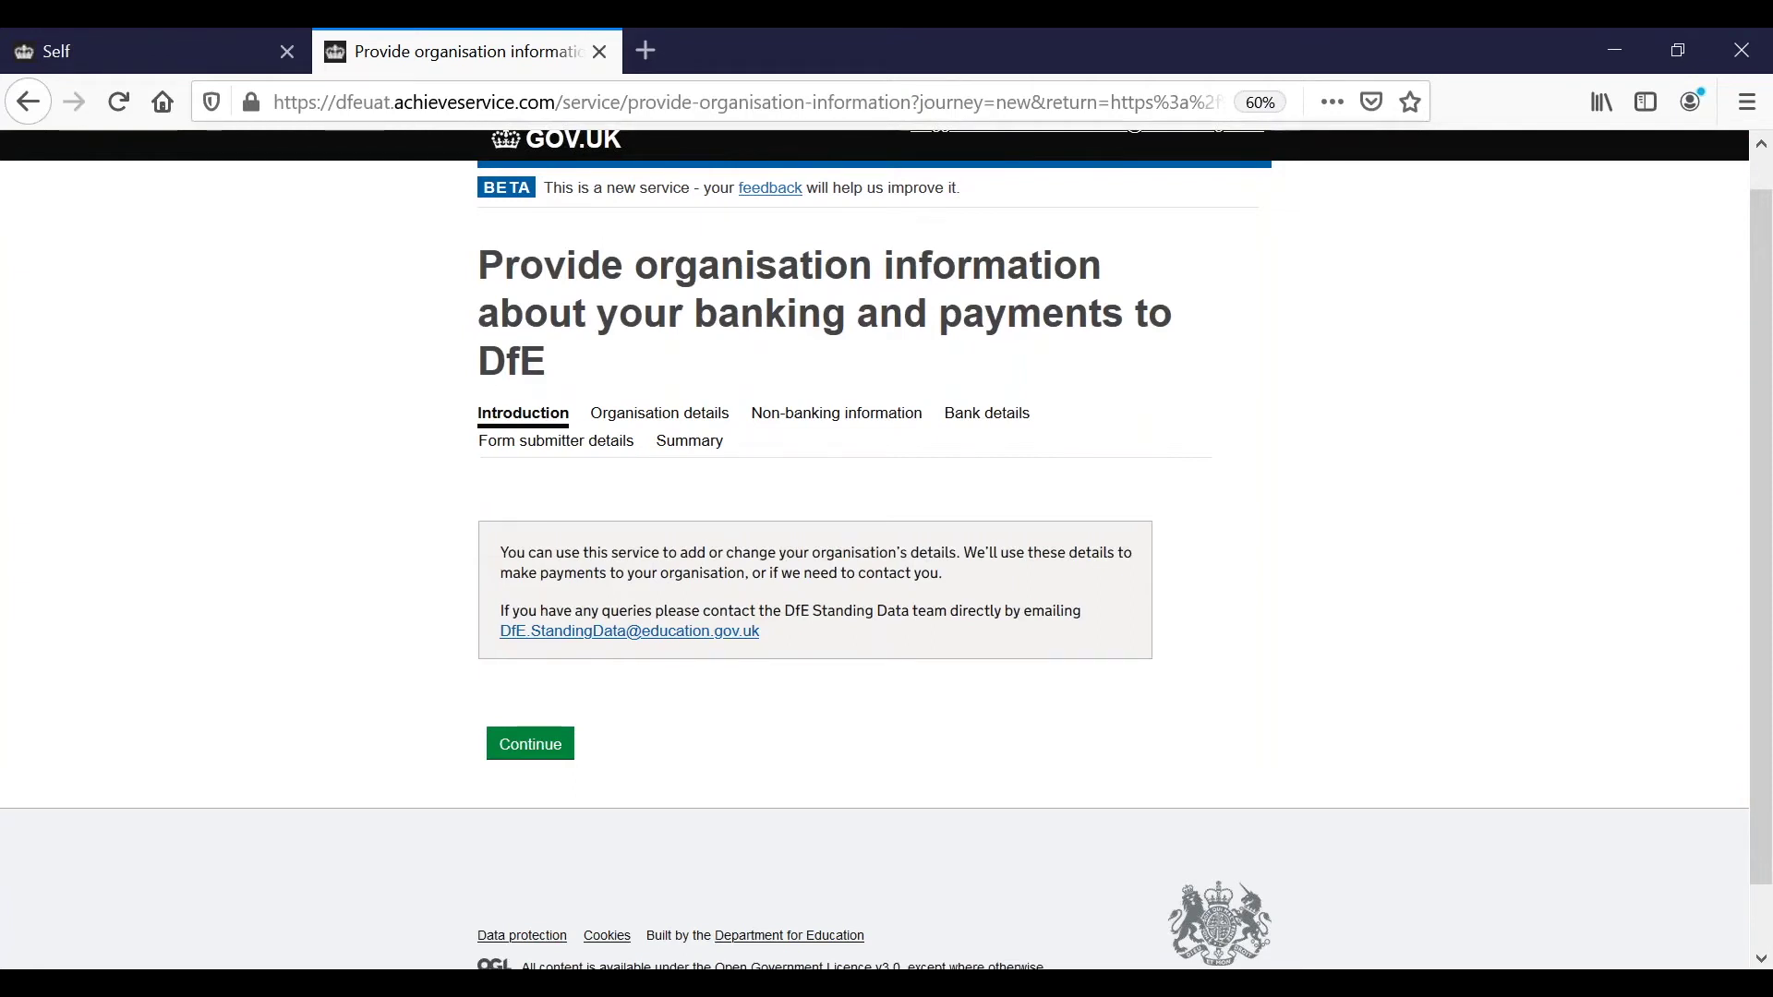
Enter 'ESFA Ltd' as the organisation name and confirm it is the legal name.
left_click(514, 748)
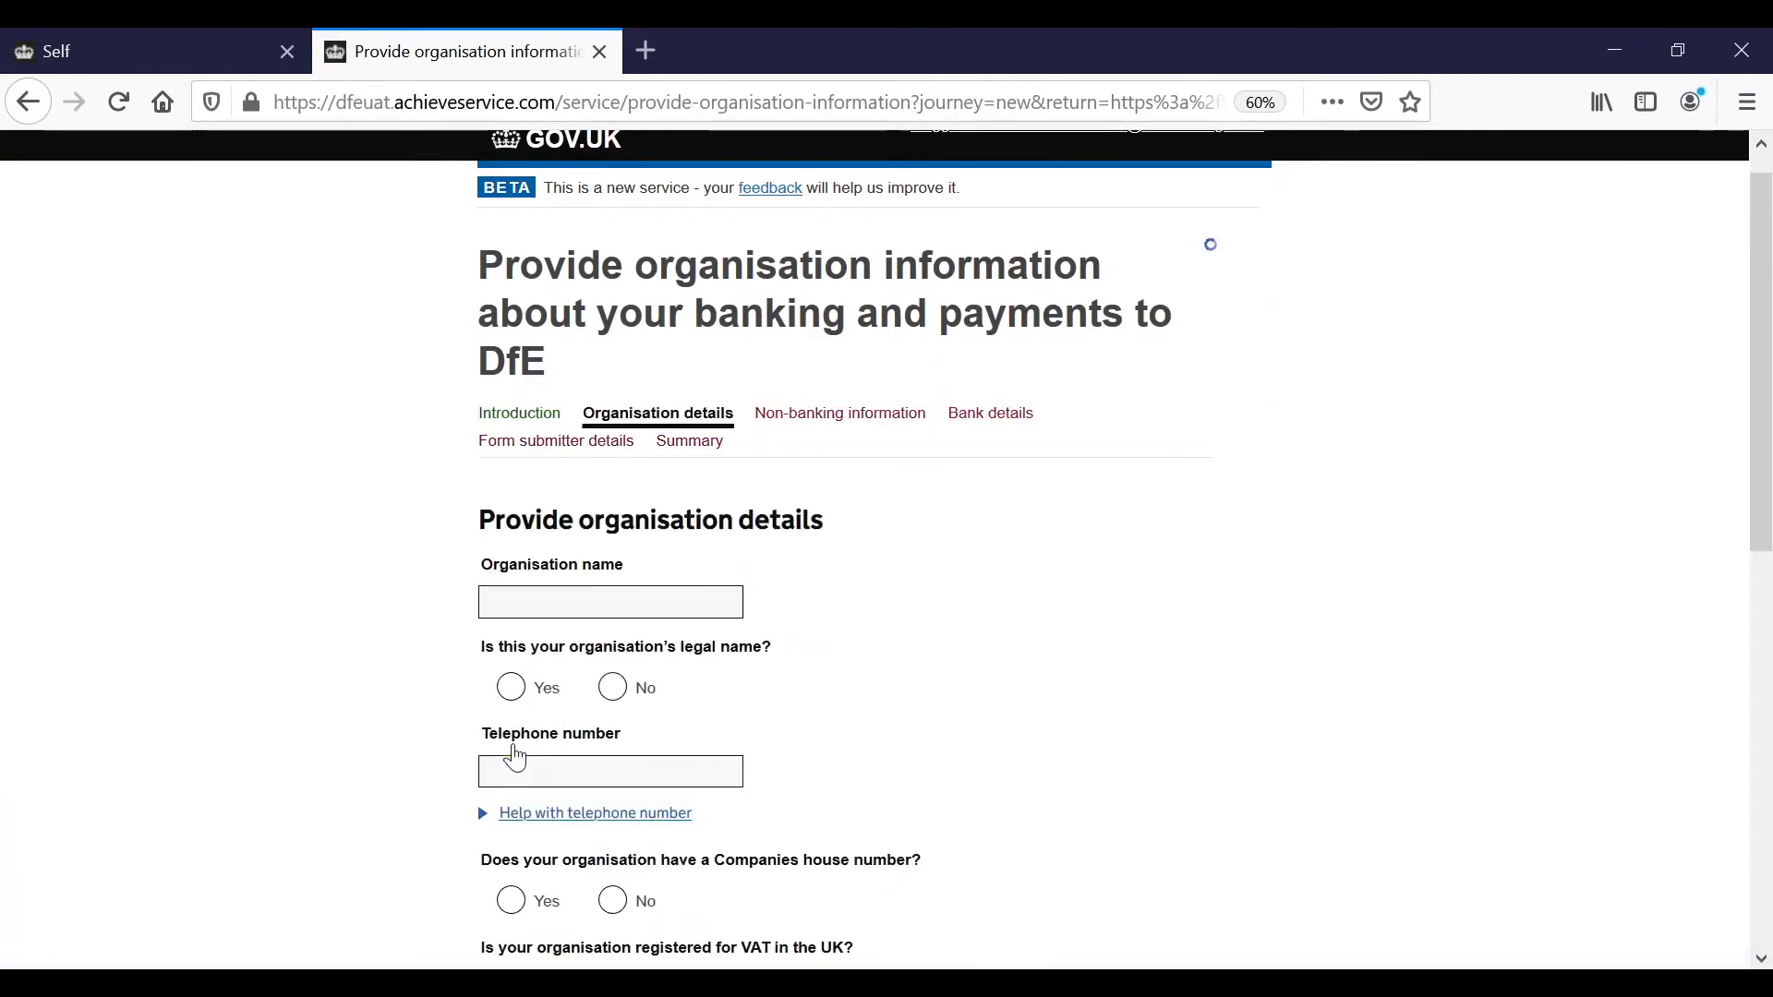
scroll(887, 545, "up", 1)
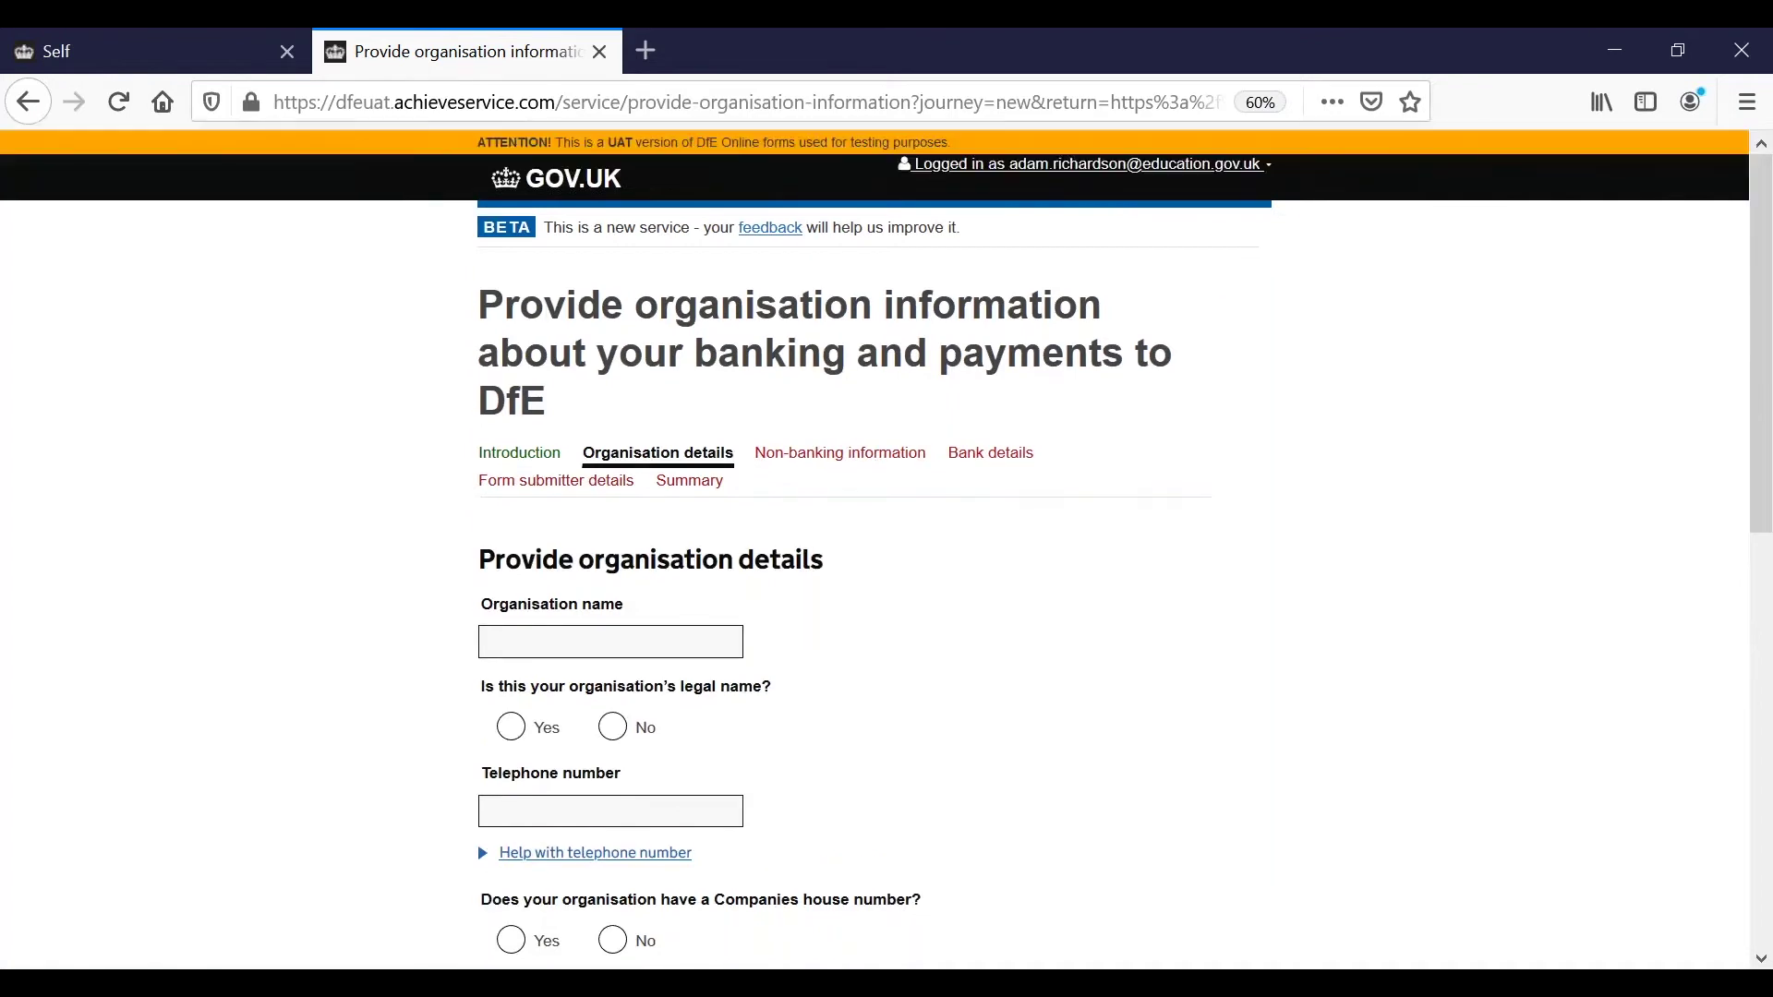
scroll(886, 545, "down", 3)
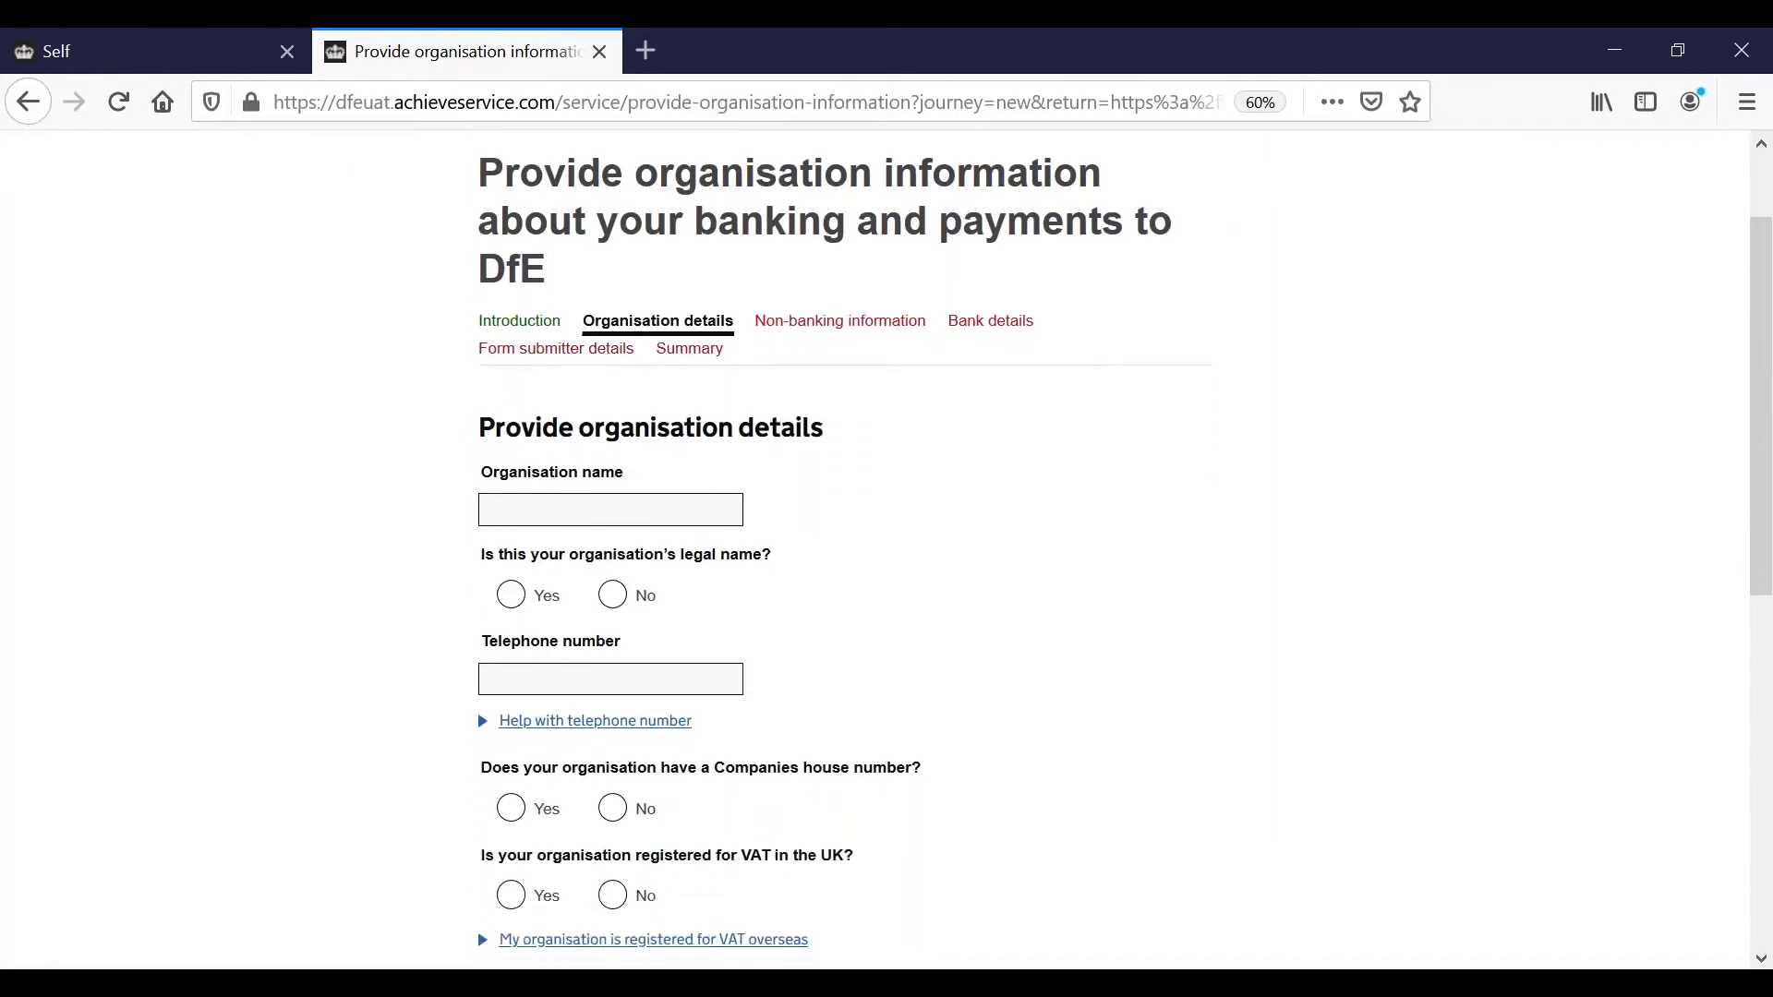
left_click(543, 514)
type("ESF")
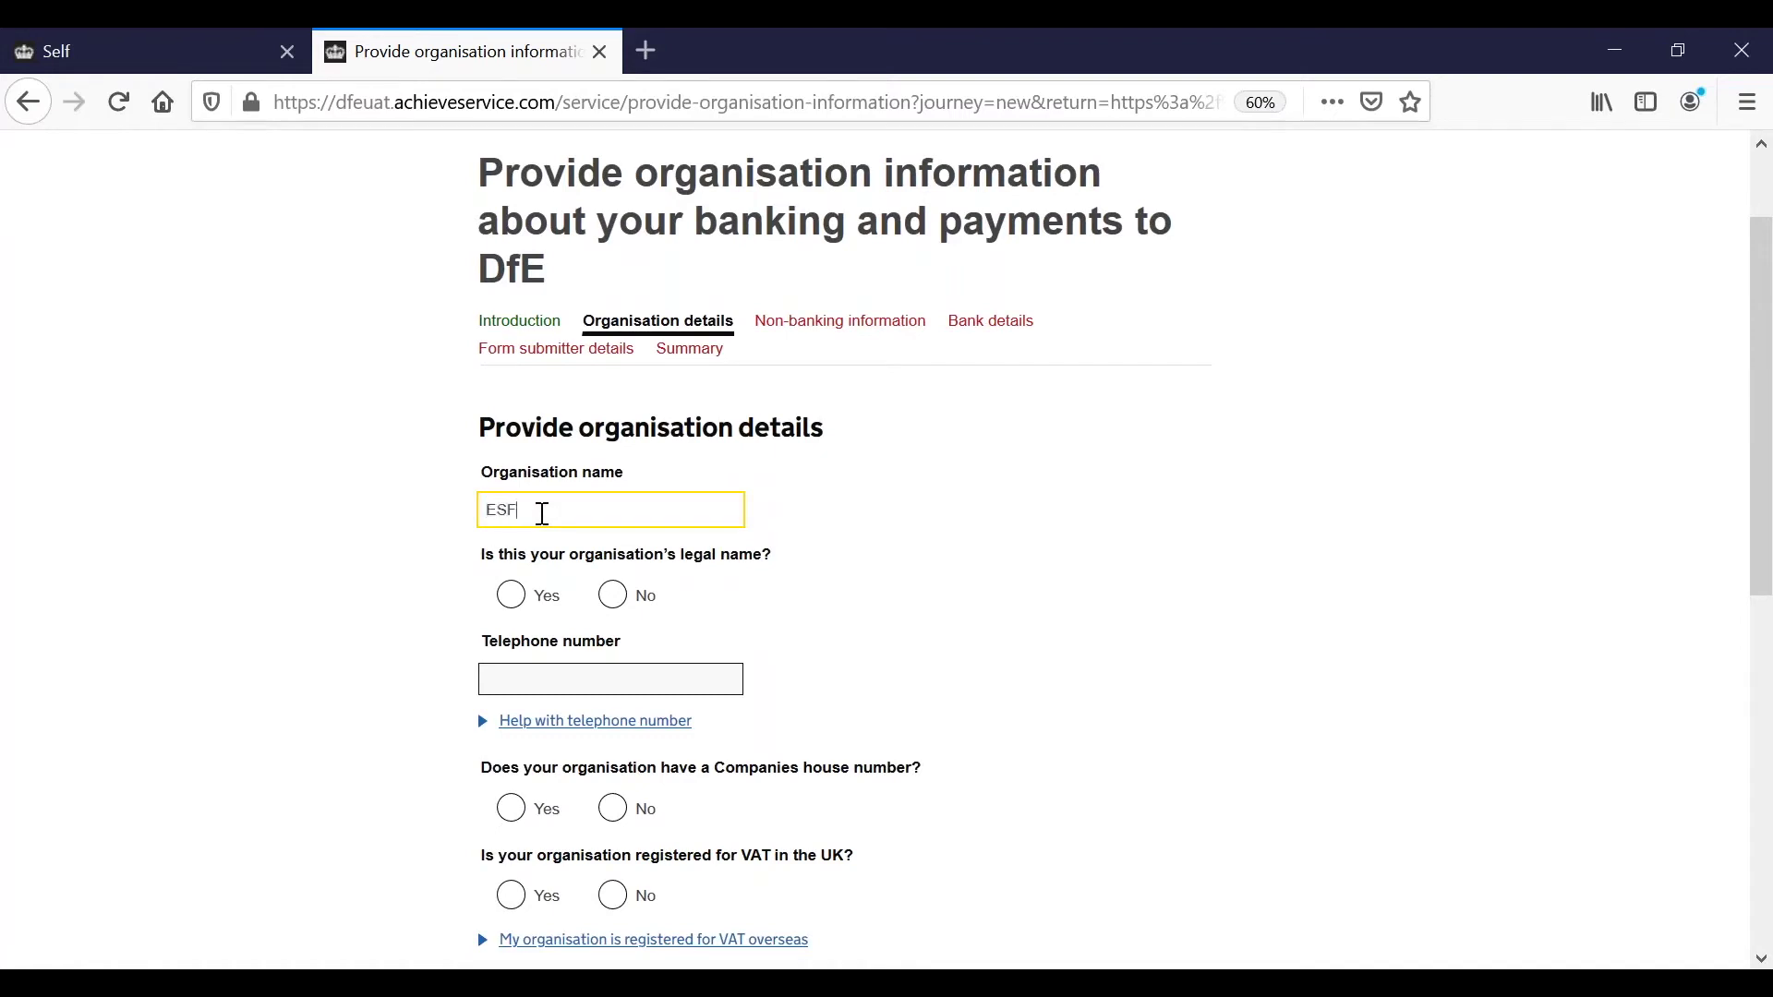
type("A Ltd")
left_click(511, 597)
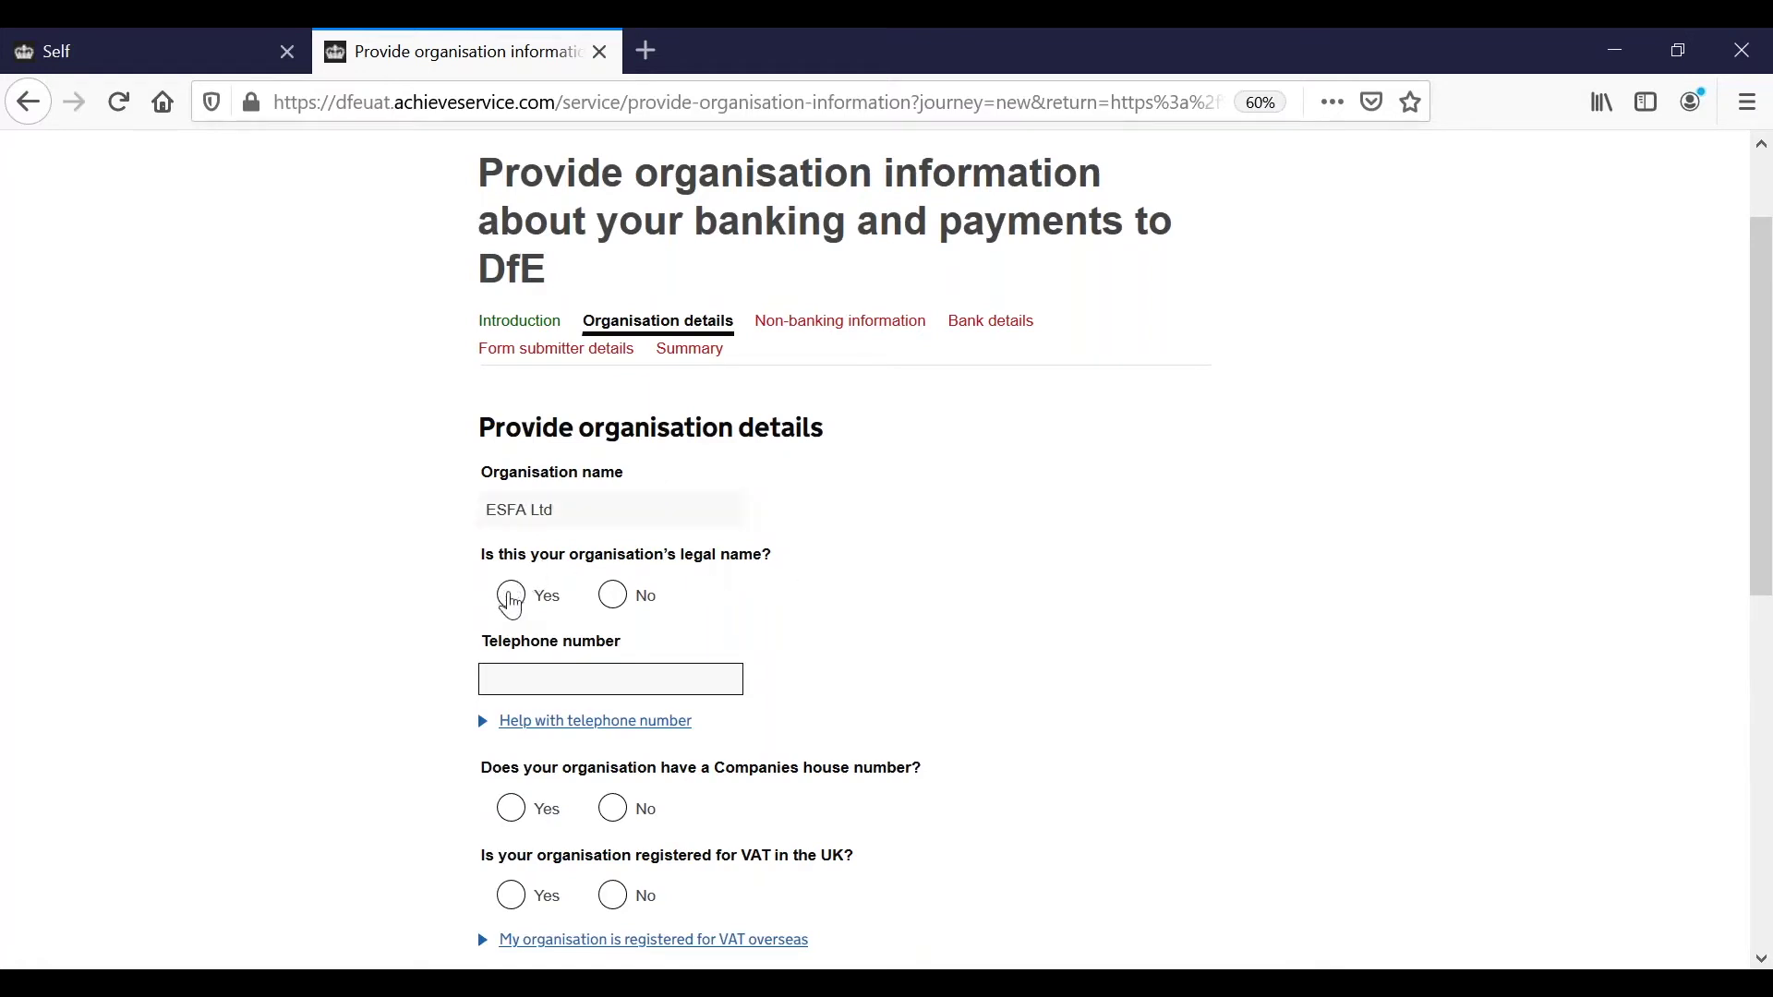
Enter the organisation's telephone number, correcting an initial mistype.
left_click(590, 683)
type("1270")
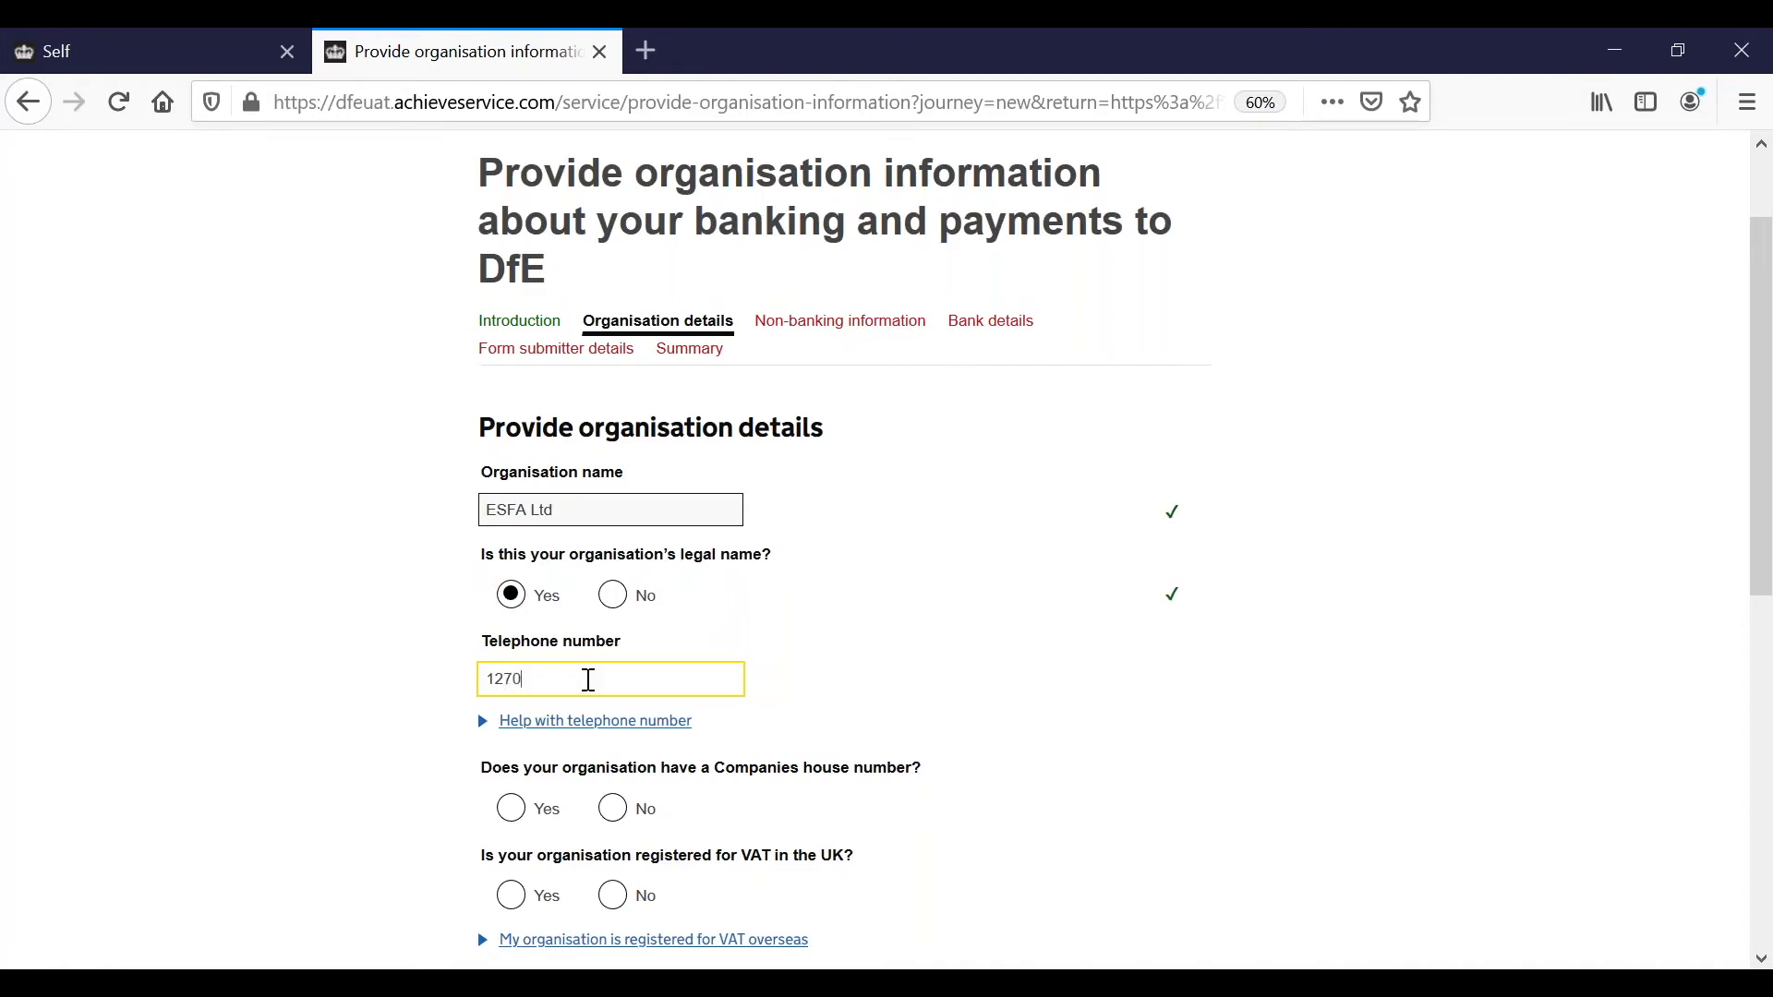
key("BackSpace")
key("BackSpace")
key("BackSpace")
key("BackSpace")
scroll(588, 678, "down", 2)
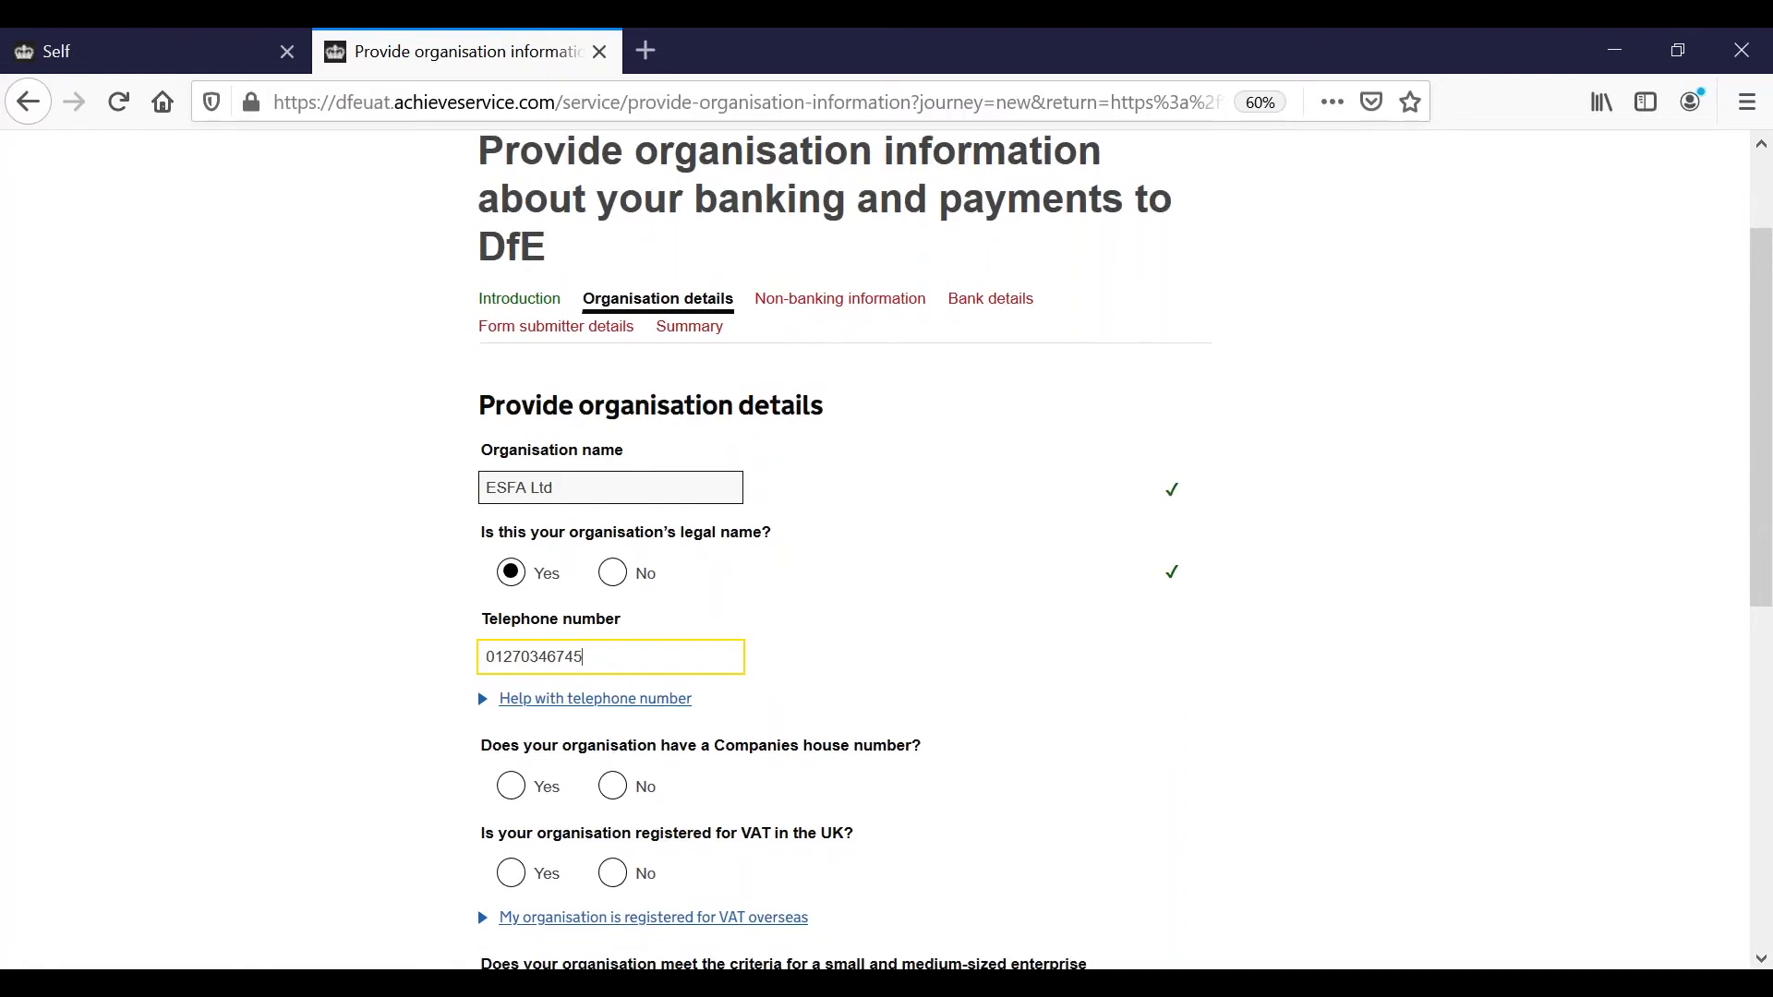
Give Companies House number 1234567, answer No to VAT registration and SME, and submit.
left_click(515, 731)
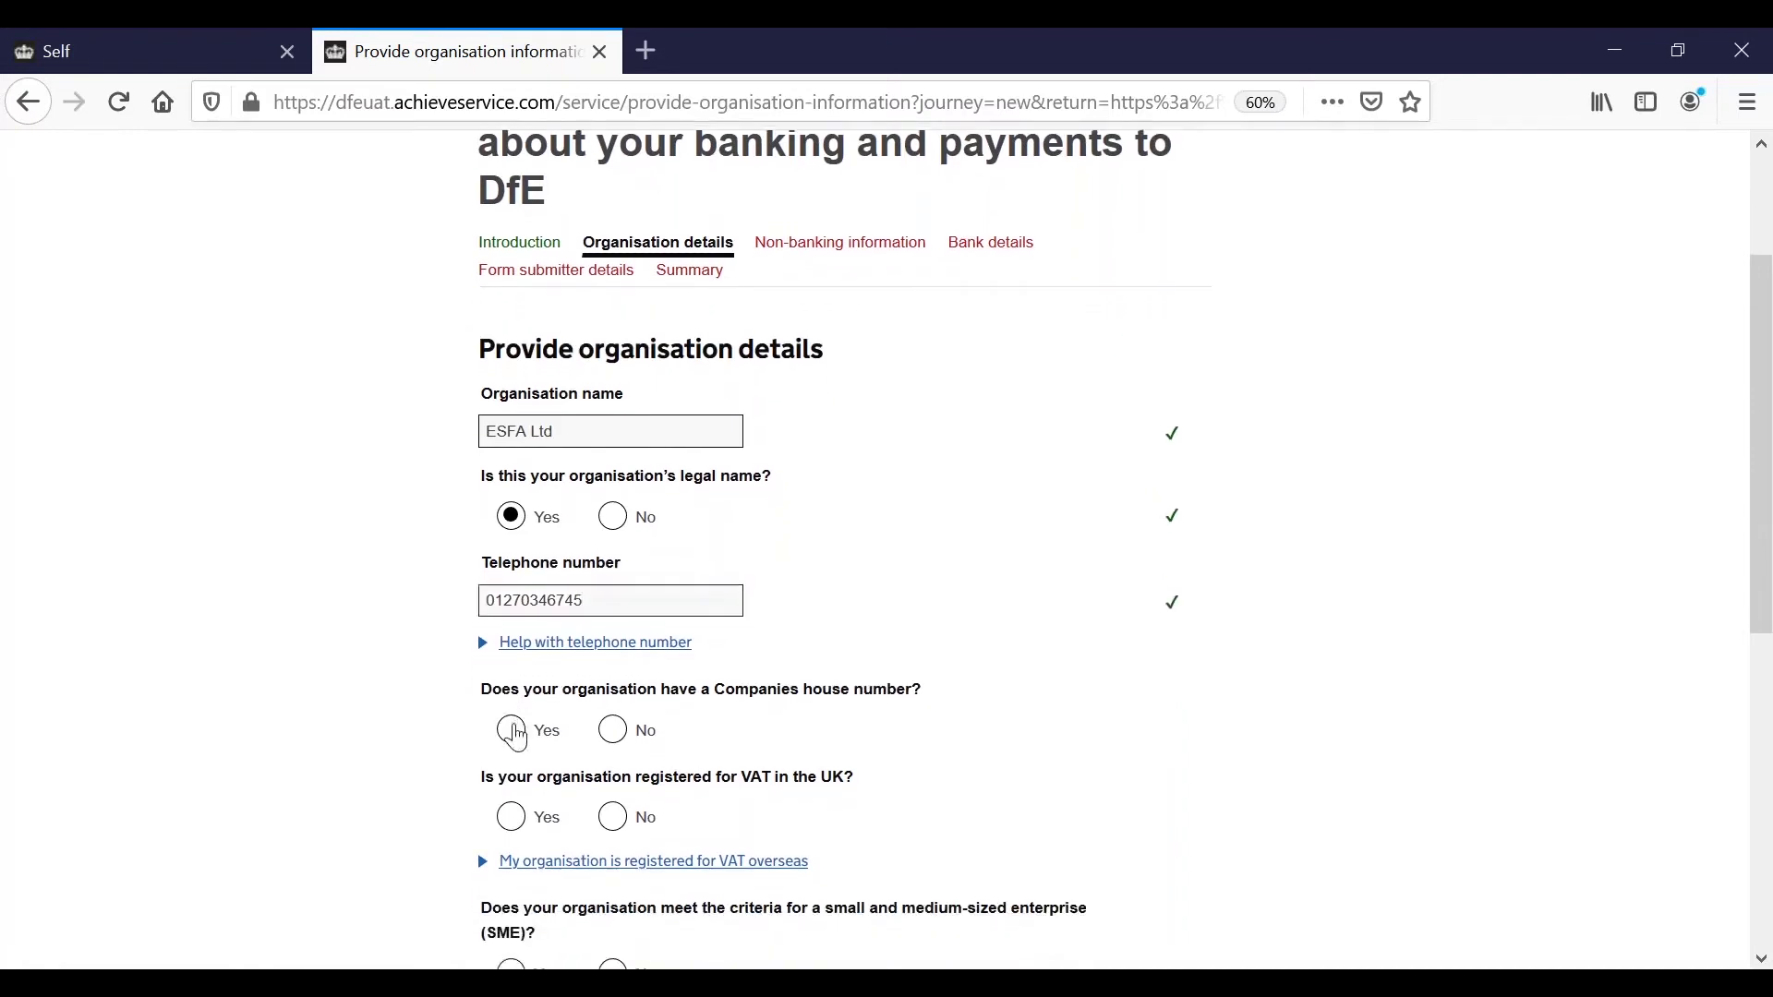
left_click(561, 818)
type("1234567")
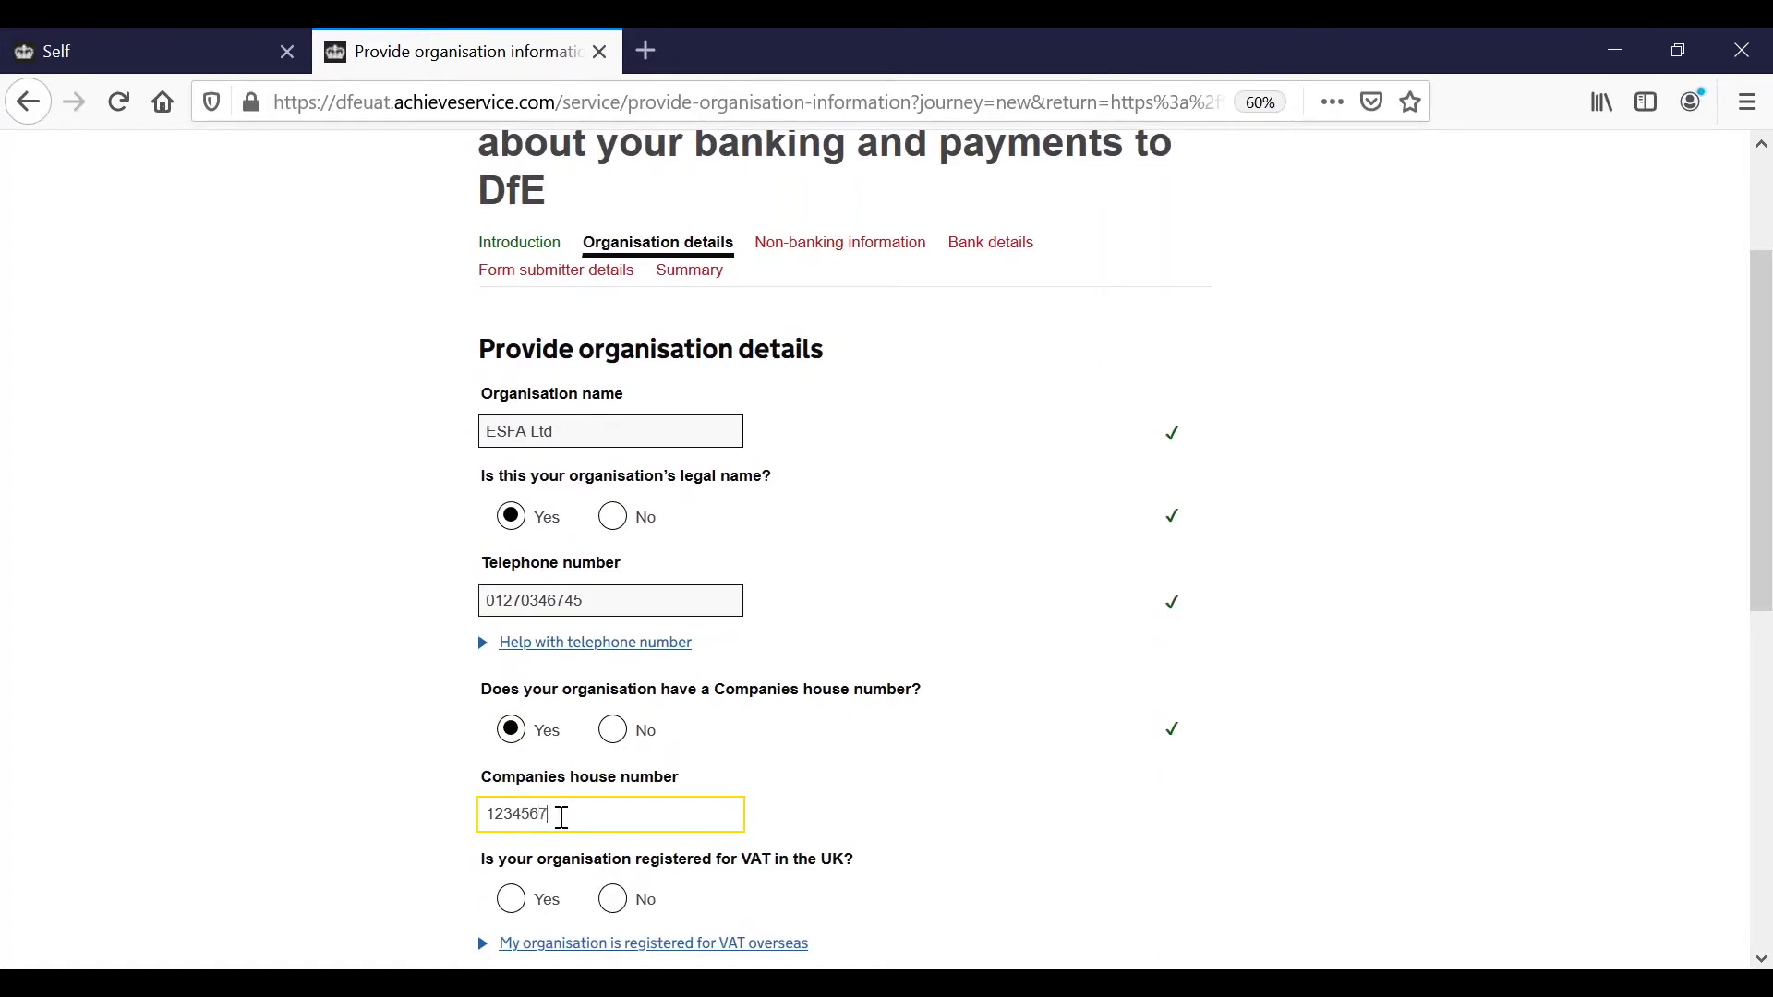
scroll(563, 820, "down", 5)
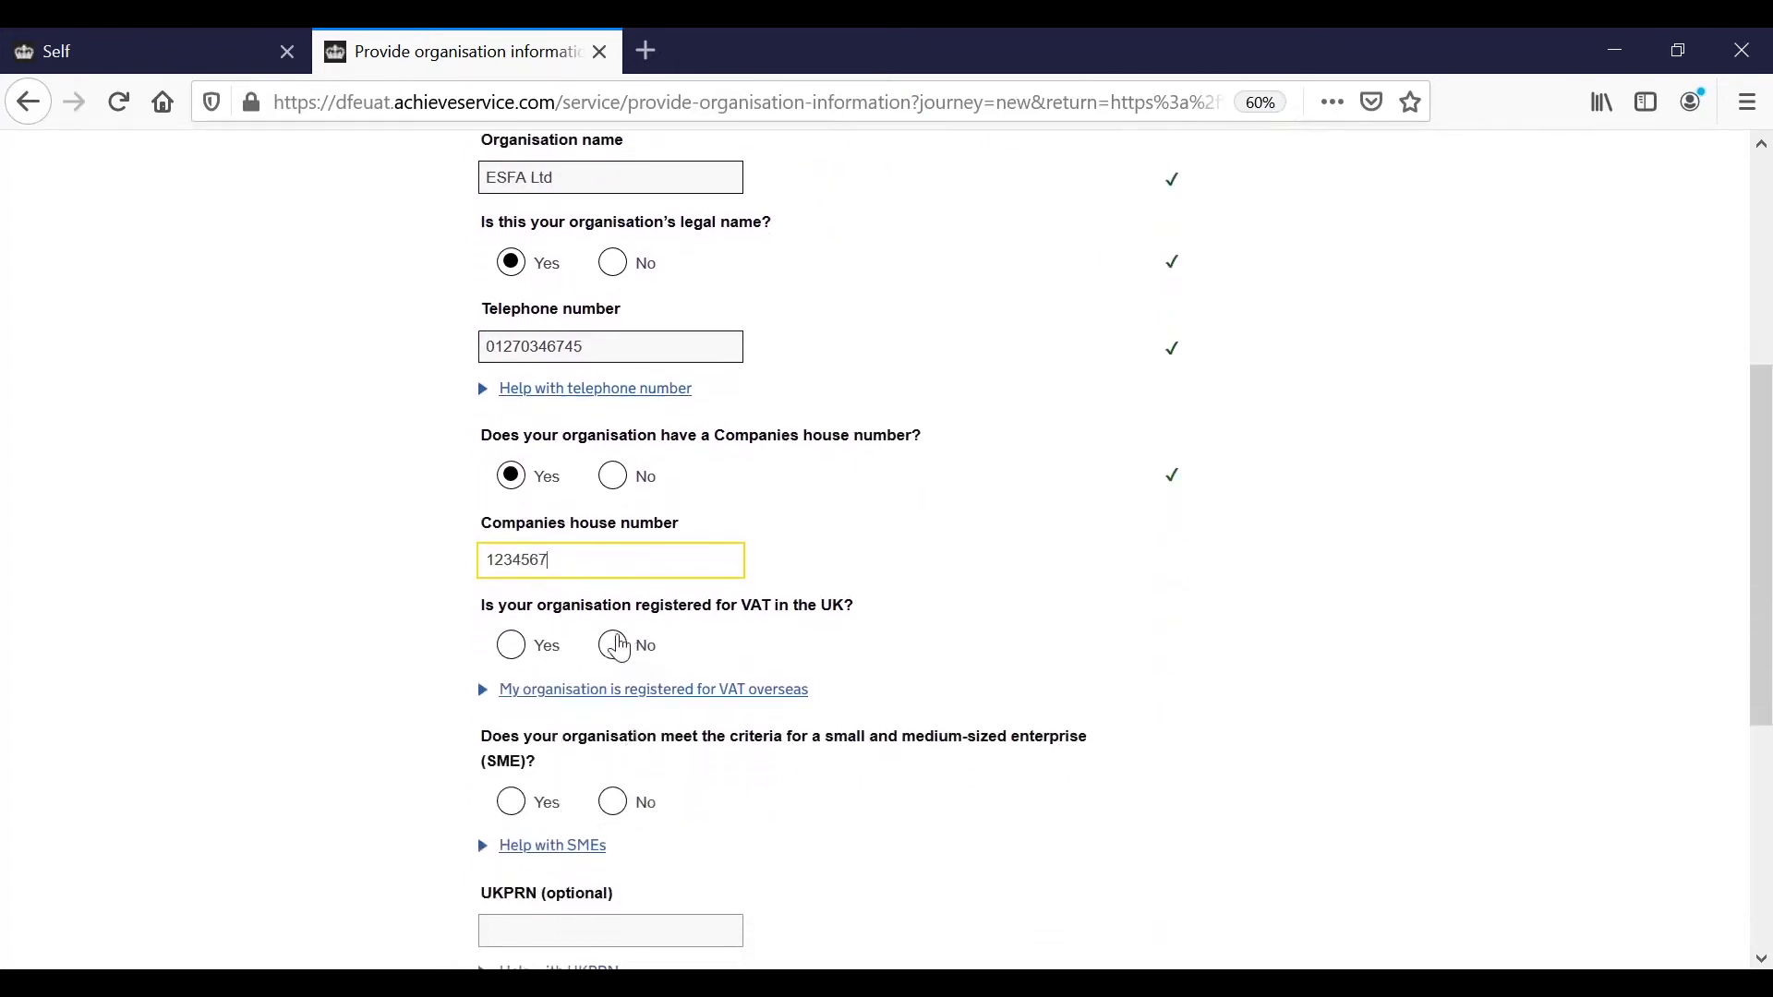
left_click(613, 646)
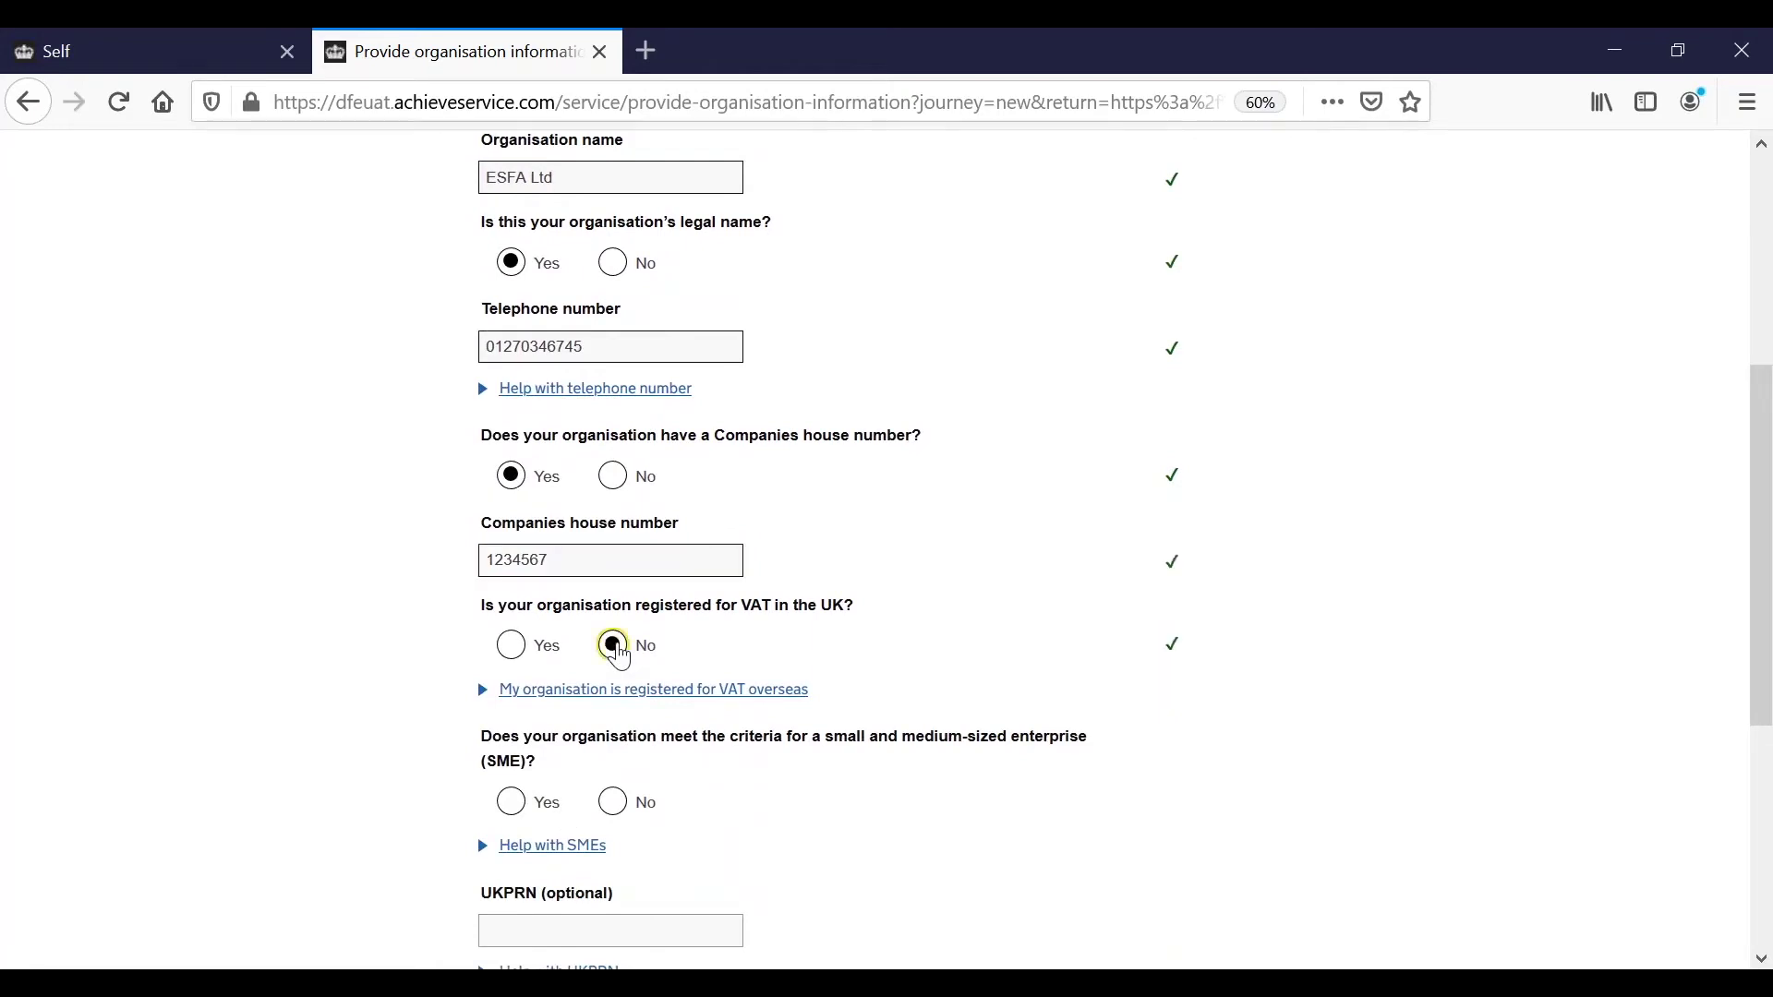
scroll(620, 656, "down", 2)
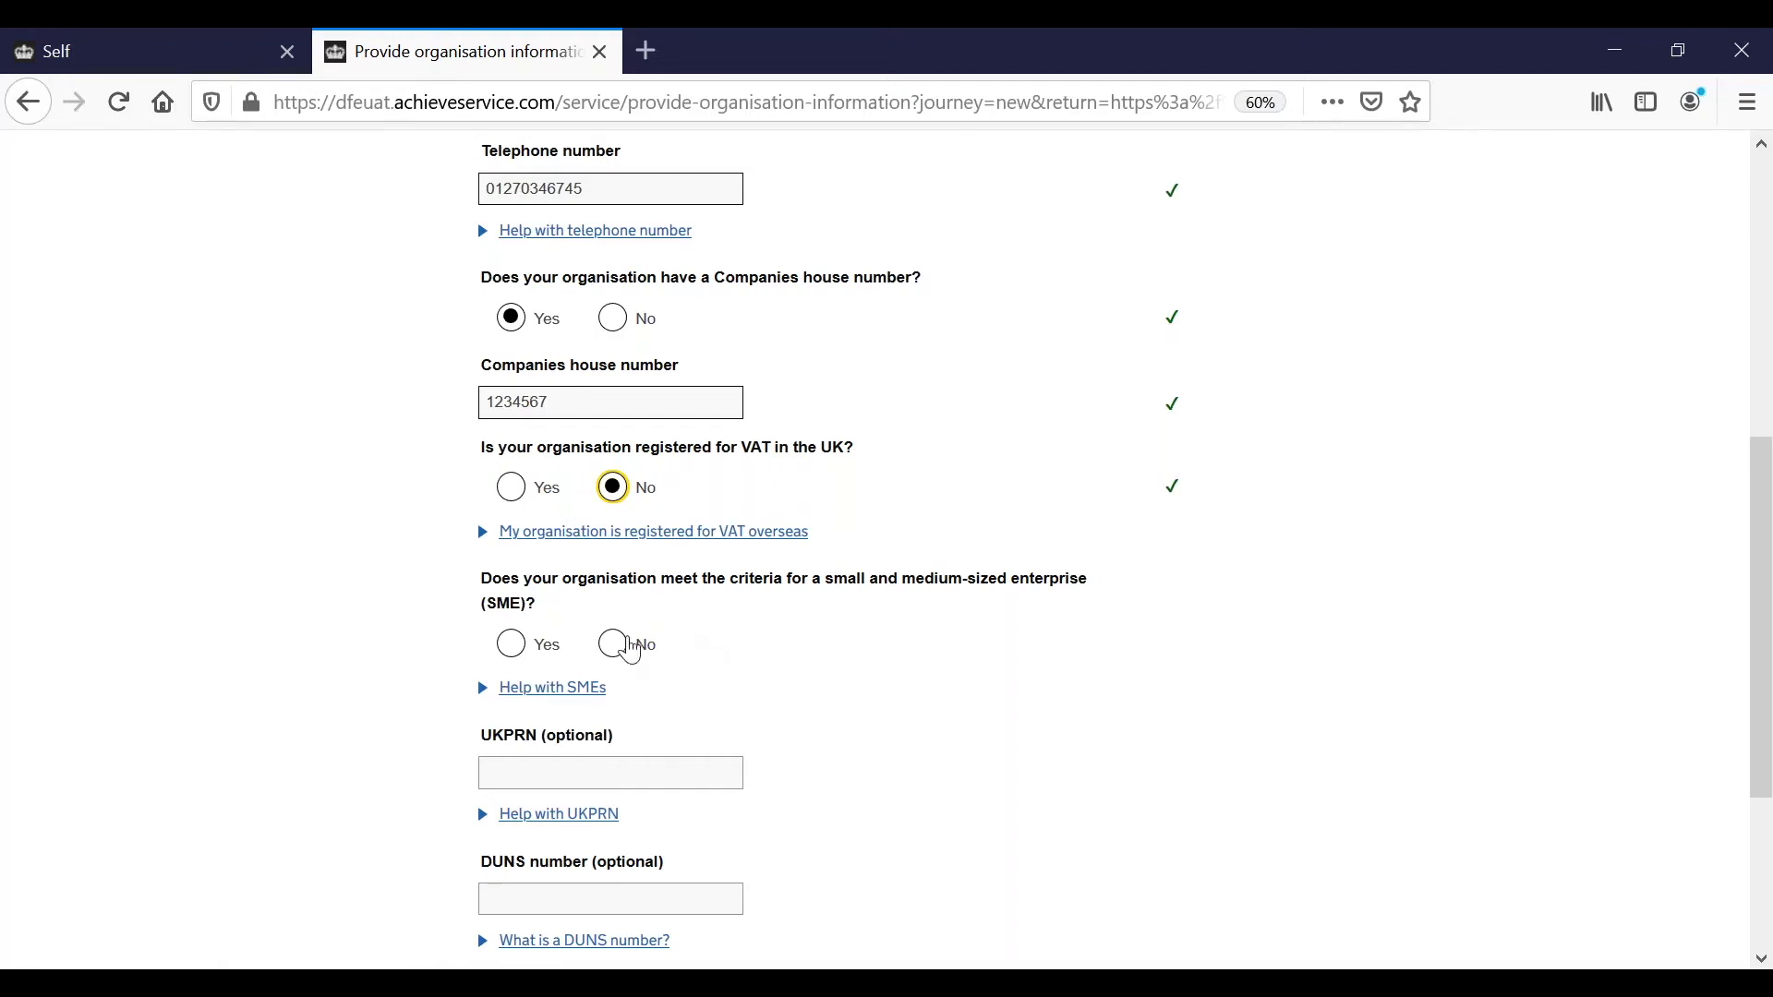
left_click(614, 646)
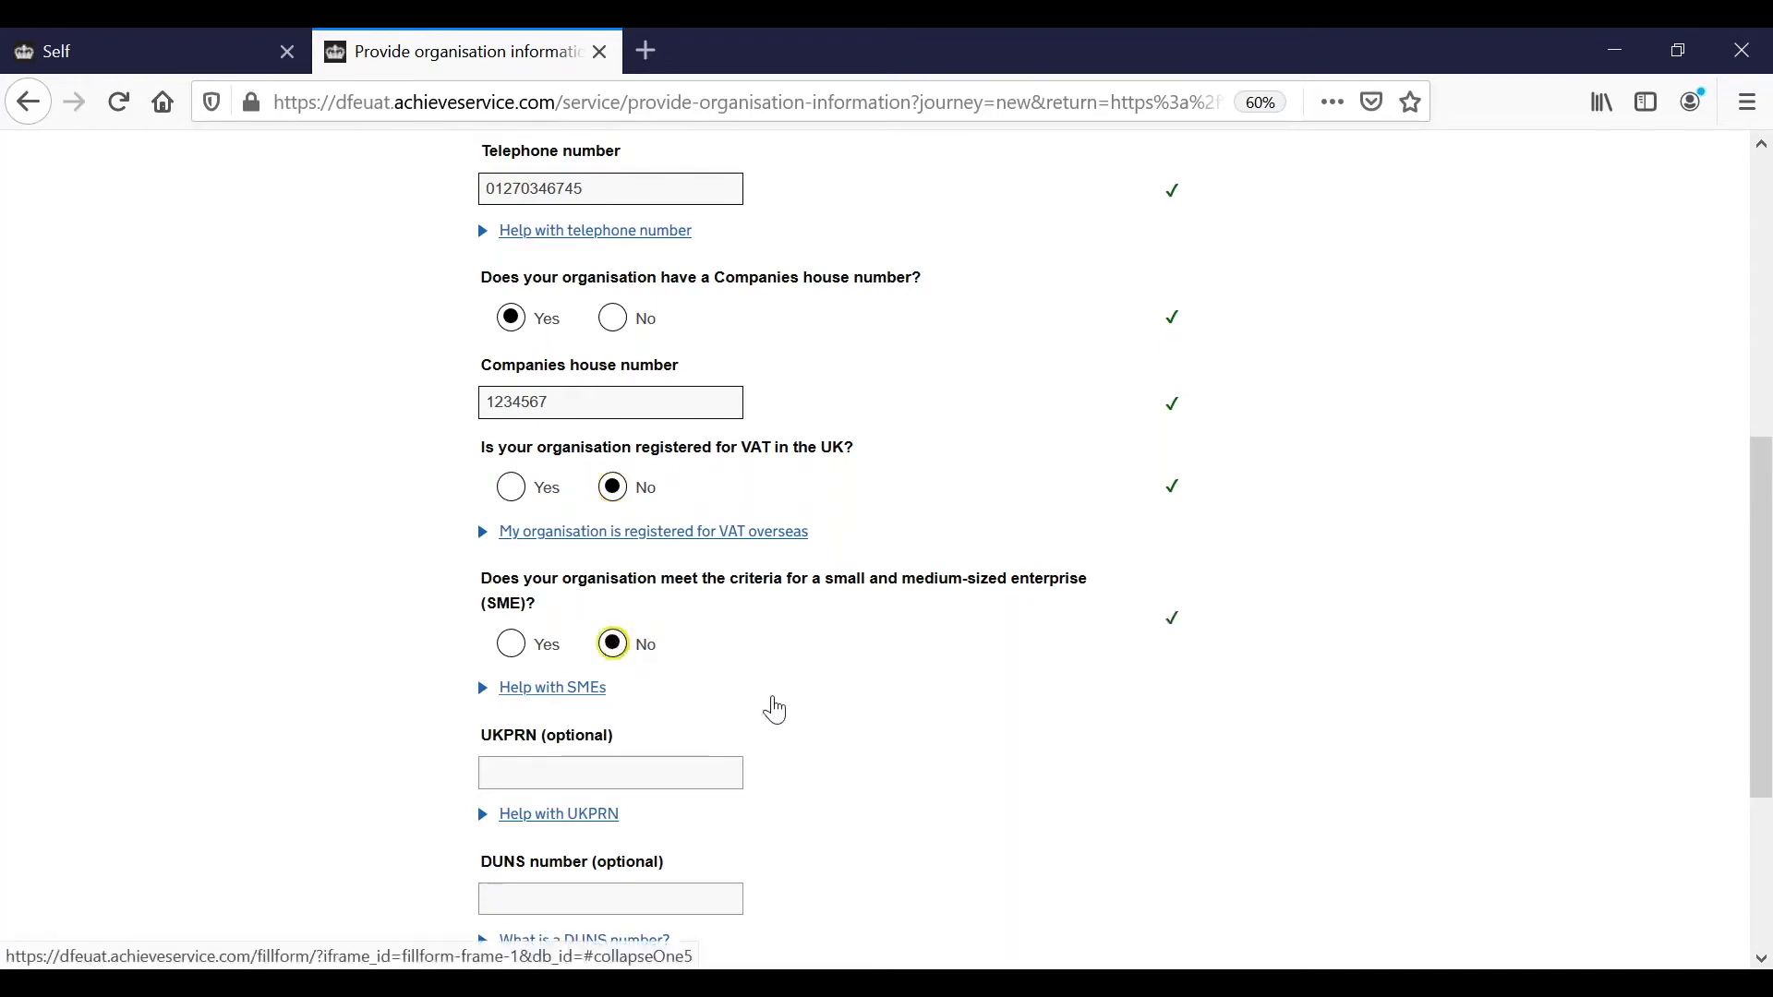
scroll(775, 710, "down", 2)
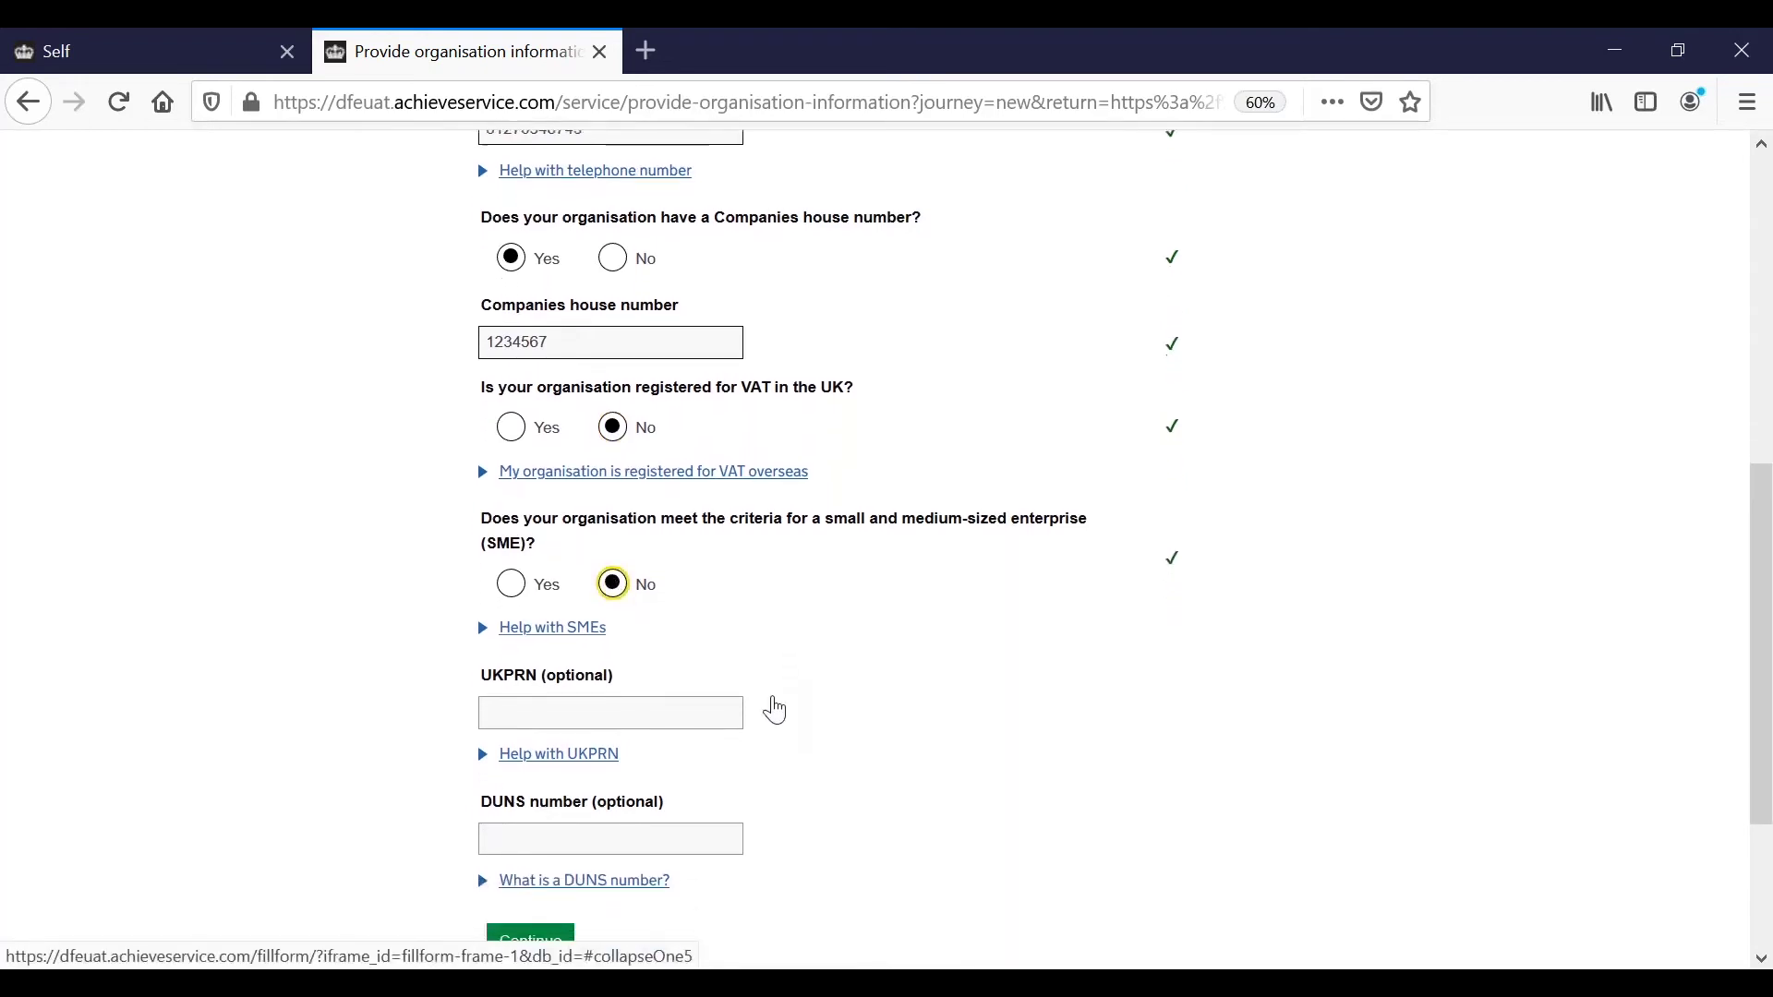
scroll(775, 710, "down", 2)
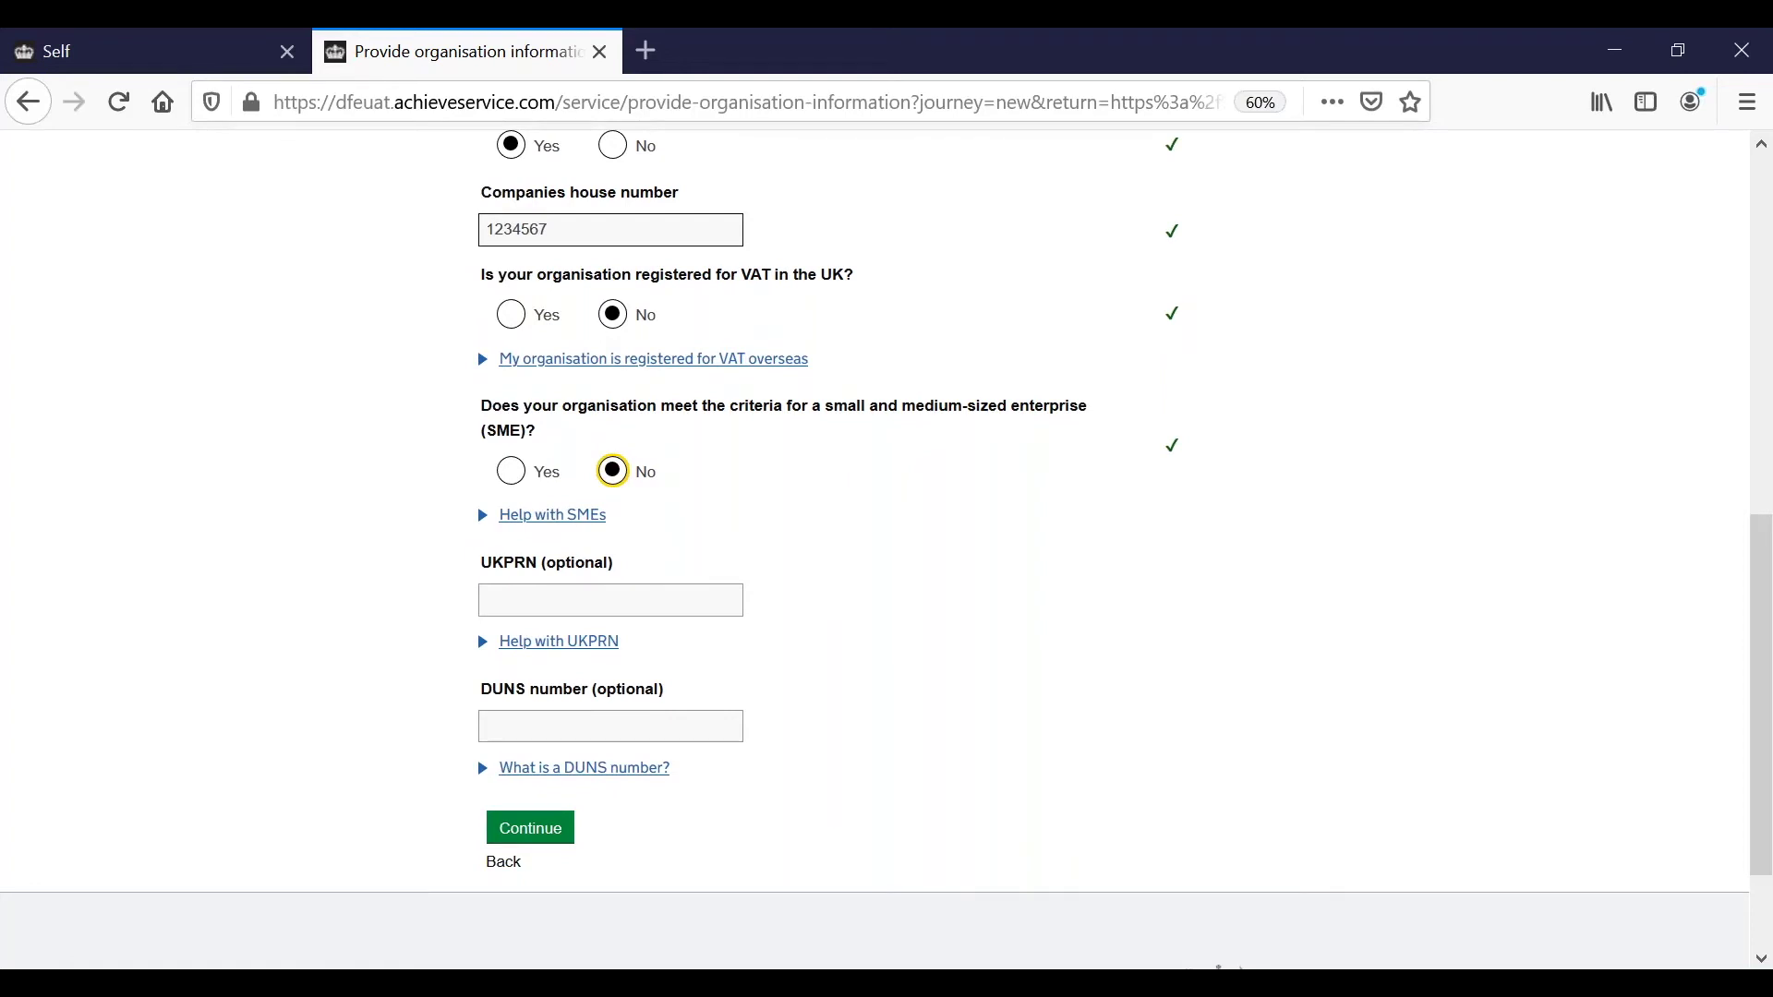
left_click(537, 836)
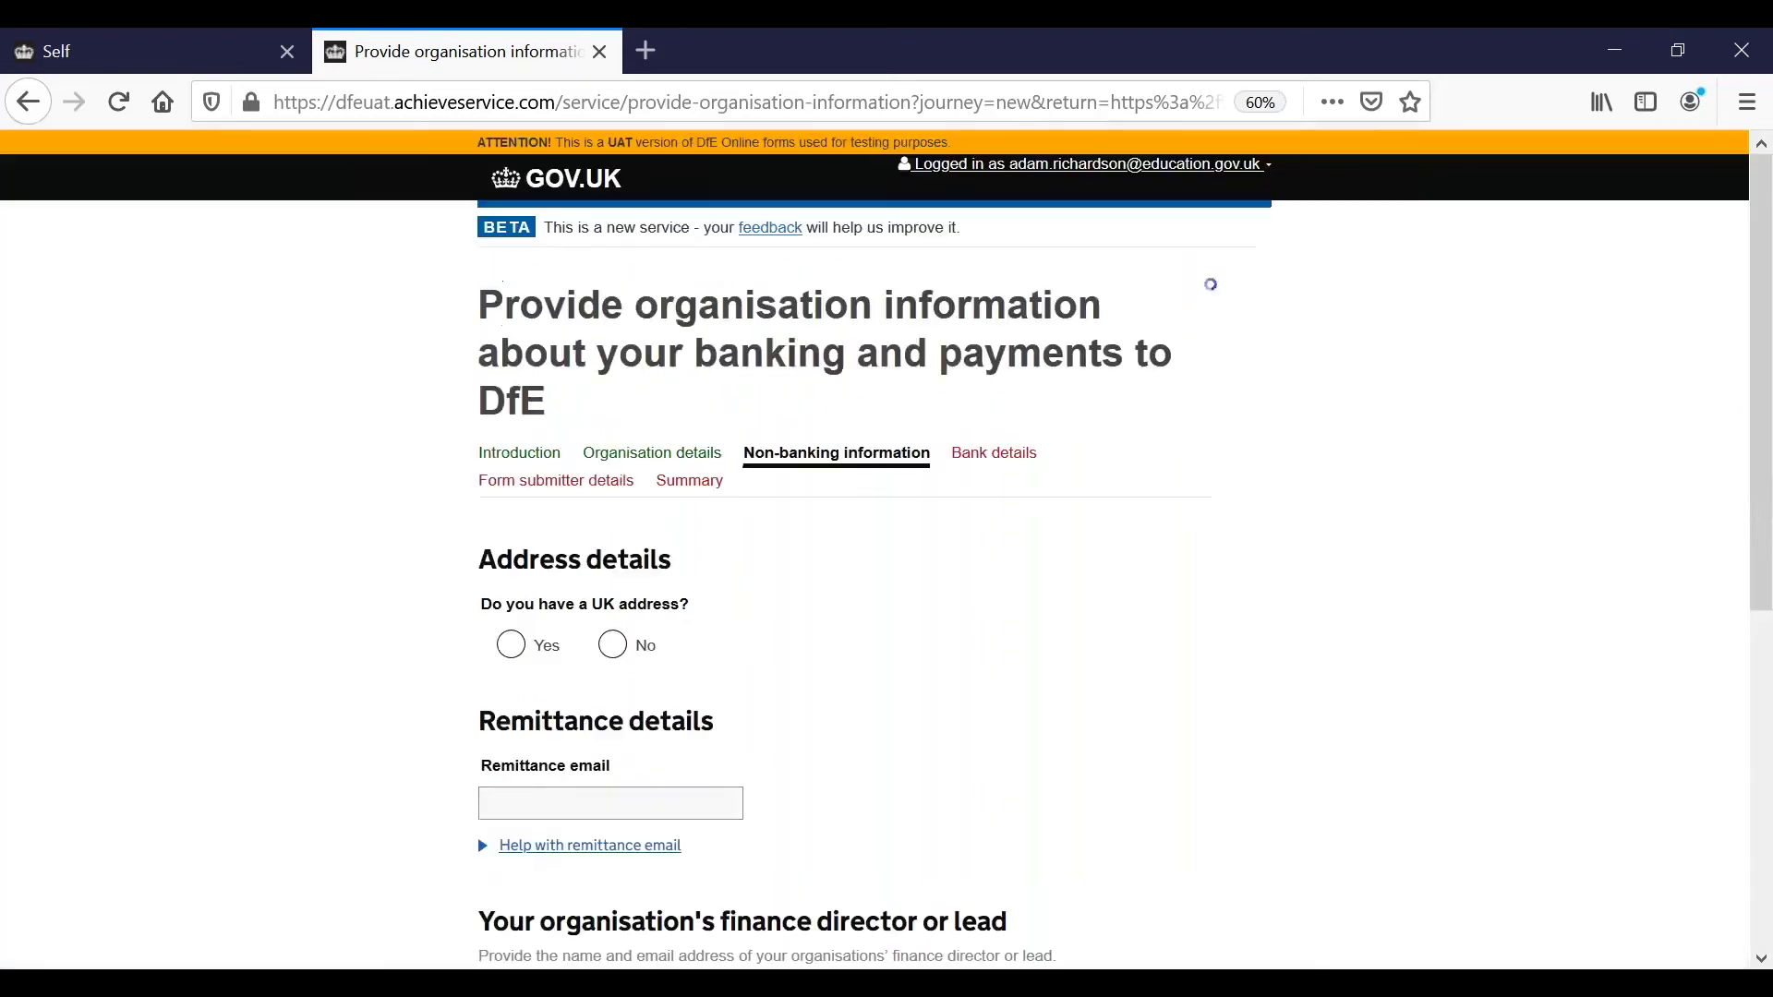
Confirm a UK address and enter the organisation's two registered address lines.
scroll(801, 778, "down", 4)
scroll(810, 705, "down", 1)
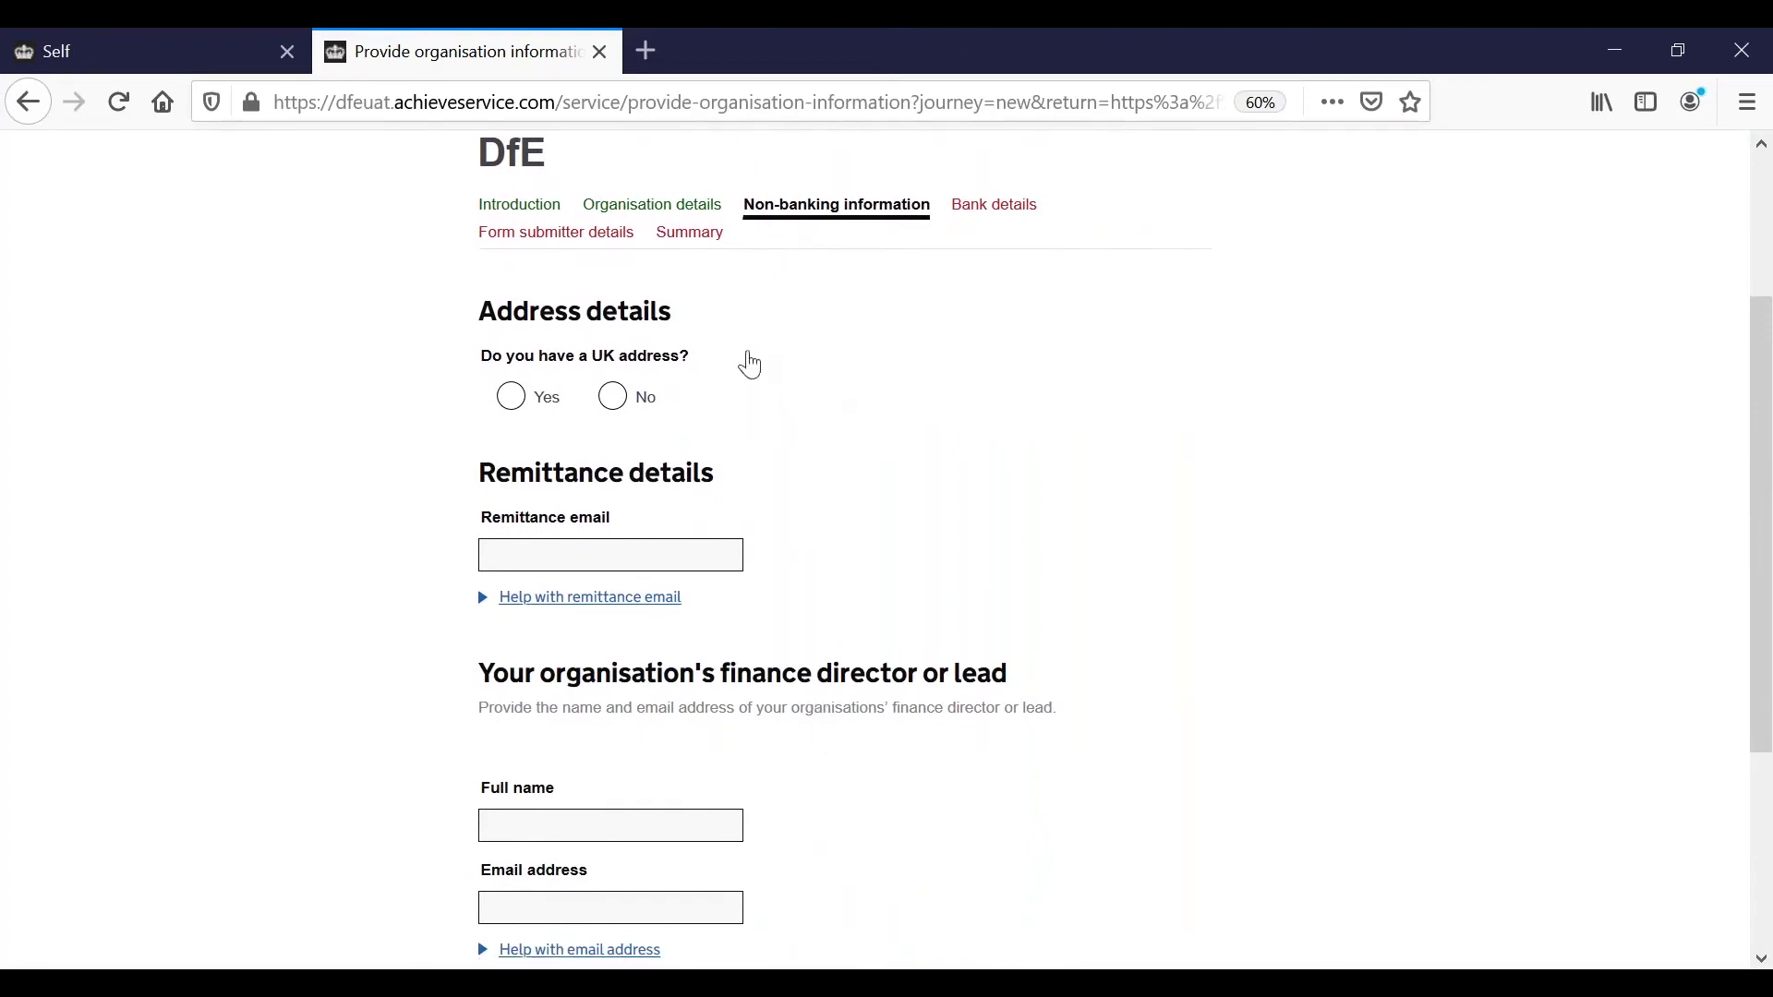
left_click(513, 399)
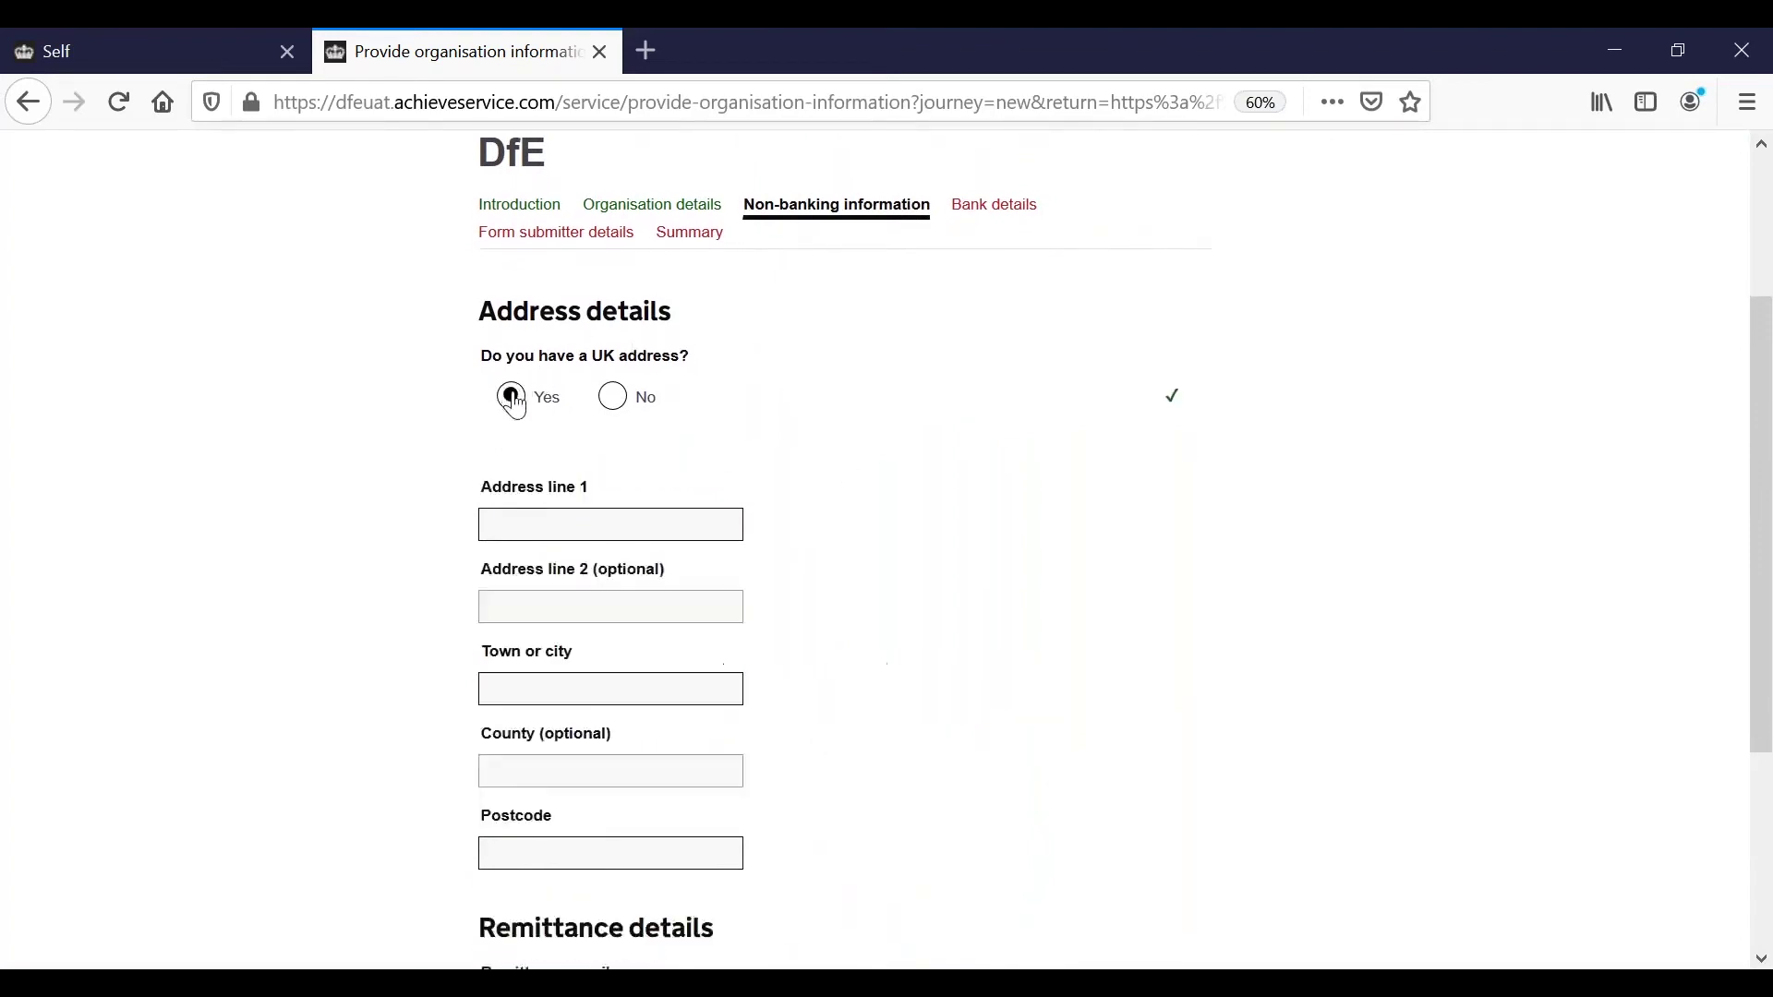
left_click(553, 648)
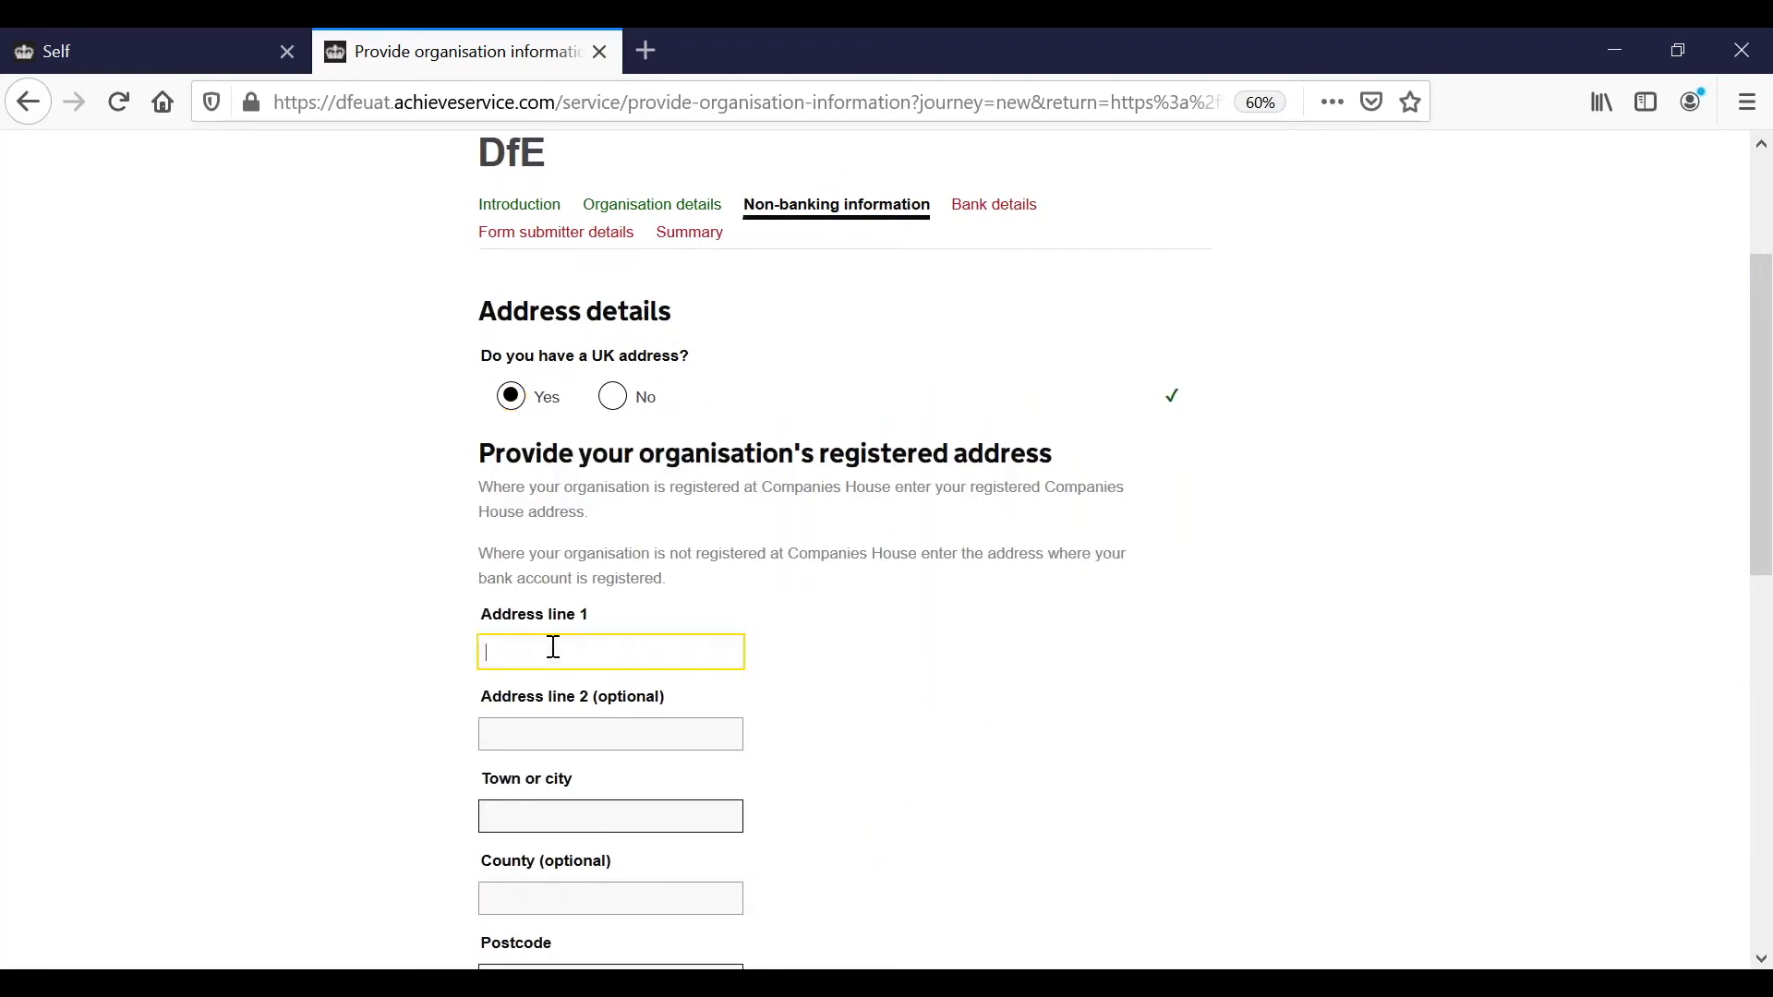
type("Cheylesmore House")
left_click(580, 729)
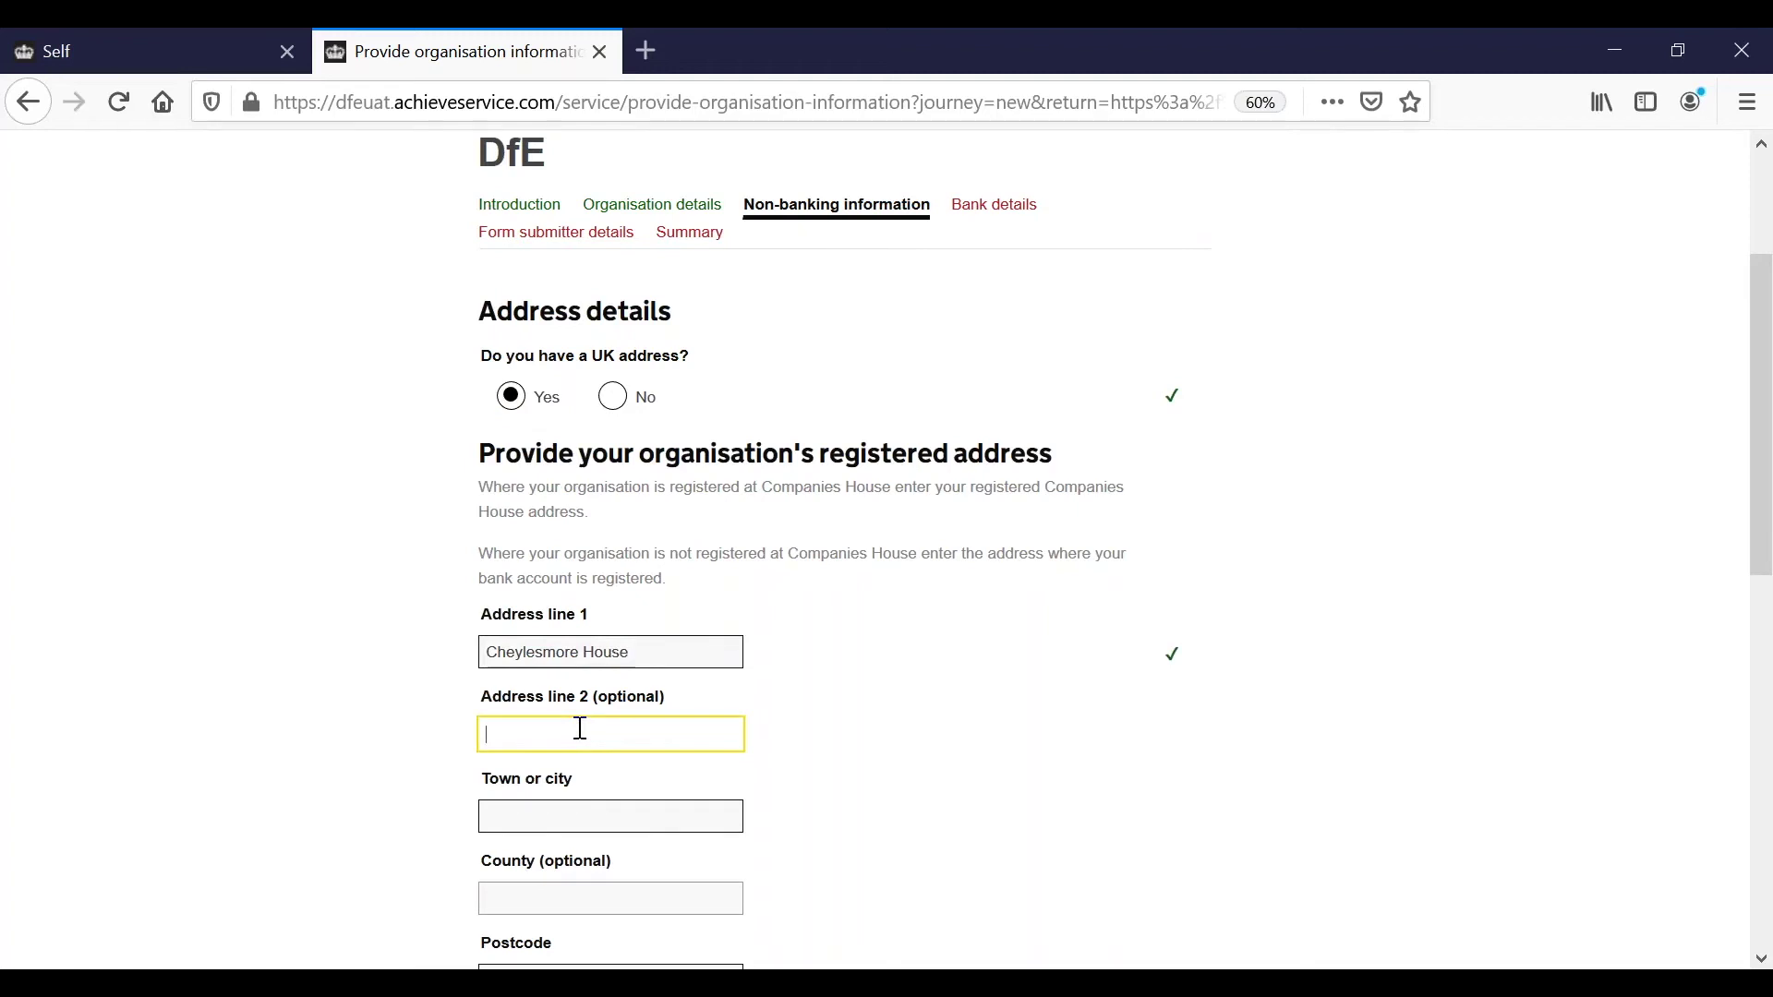
type("5 Quinton Rd")
Enter the registered address's town or city and postcode.
scroll(582, 730, "down", 3)
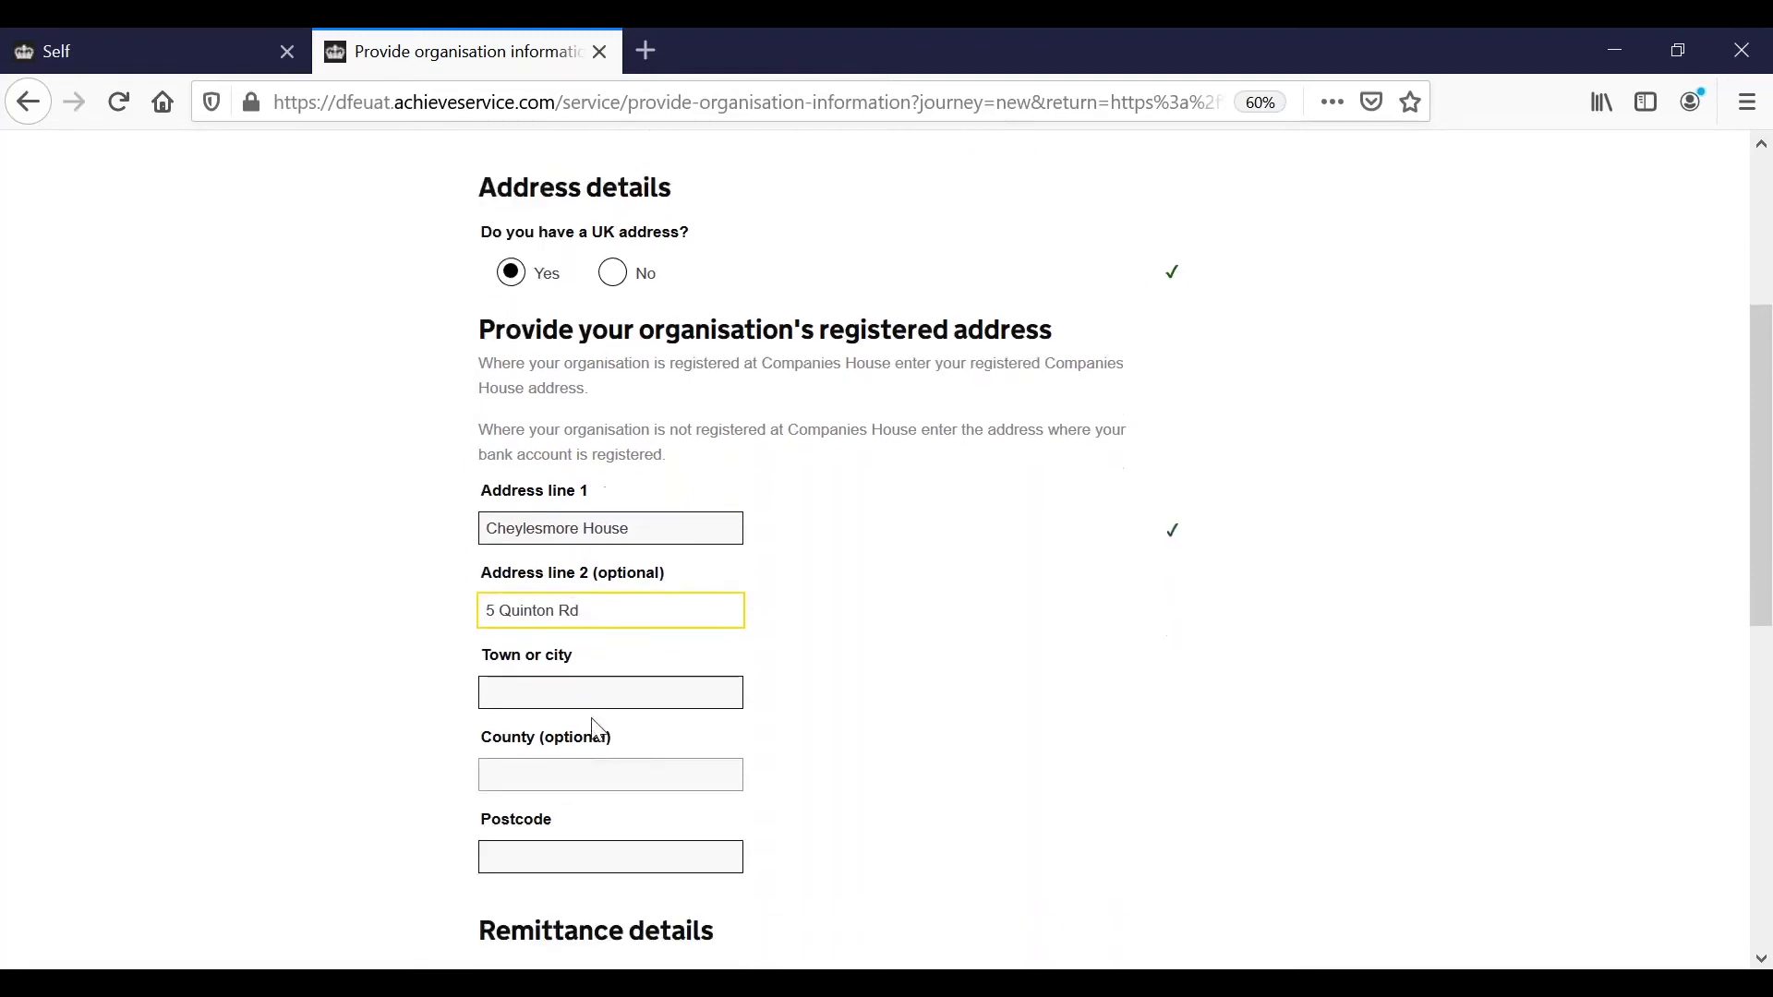
left_click(606, 705)
type("C")
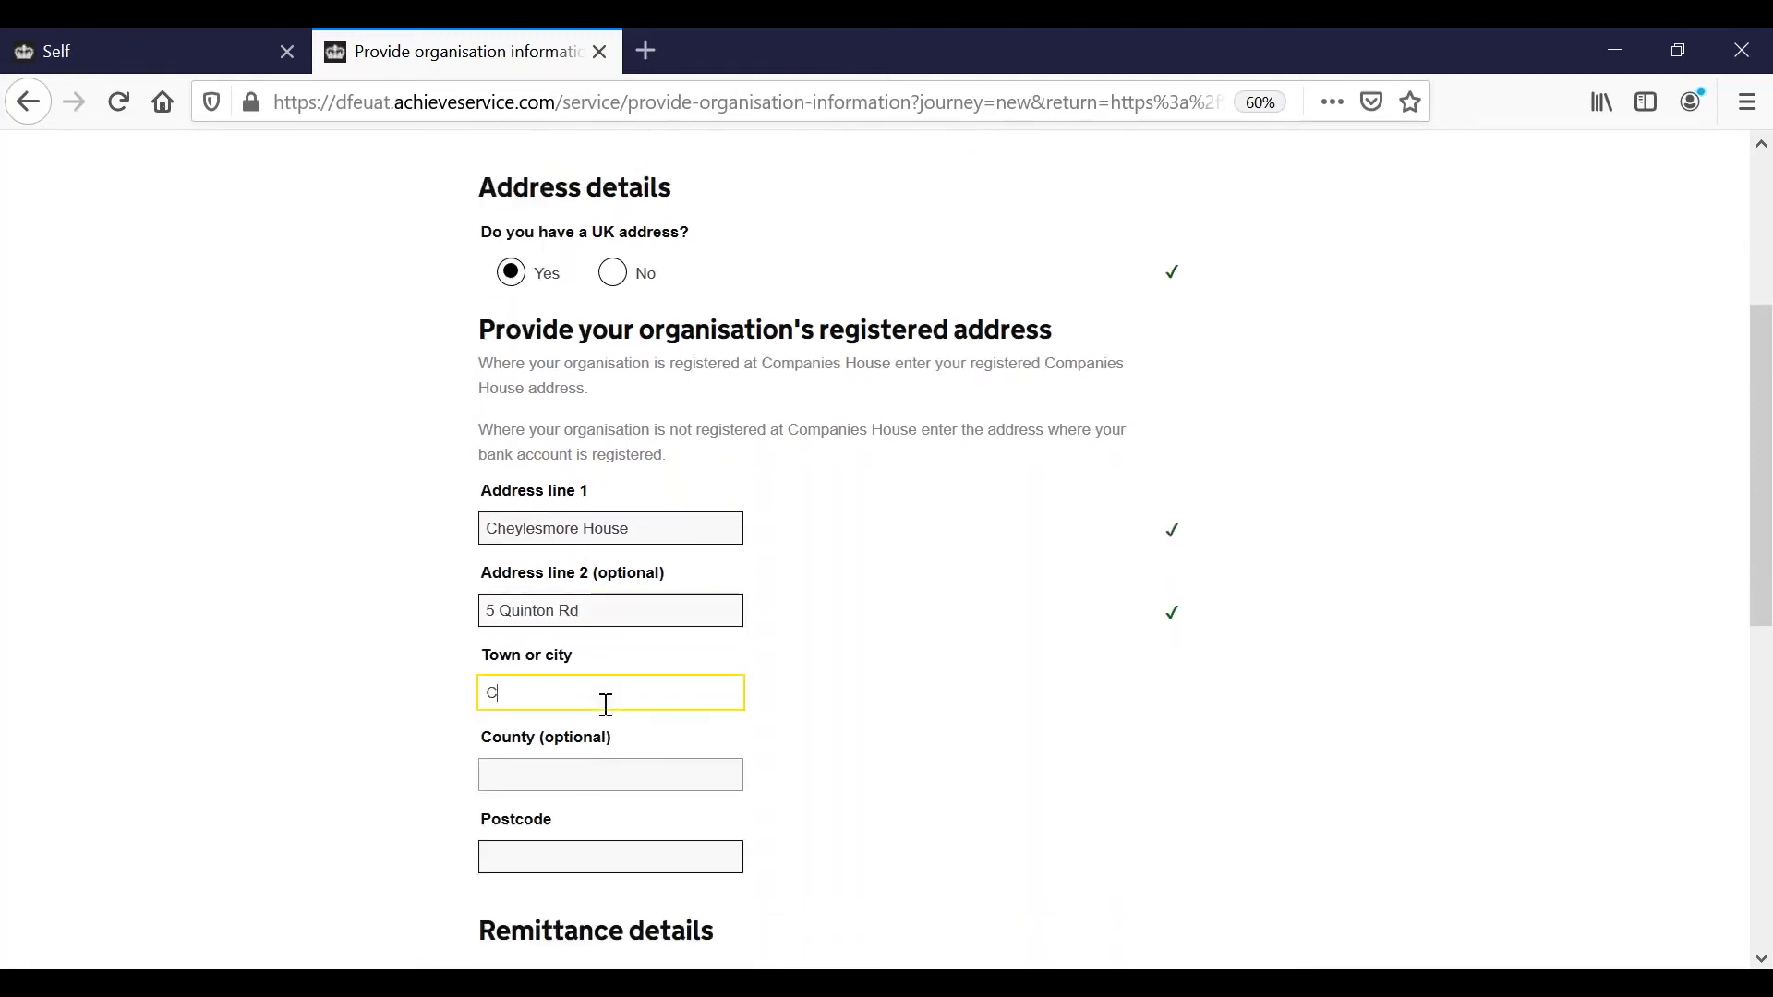
type("oventry")
scroll(601, 720, "down", 2)
left_click(613, 753)
type("CV1")
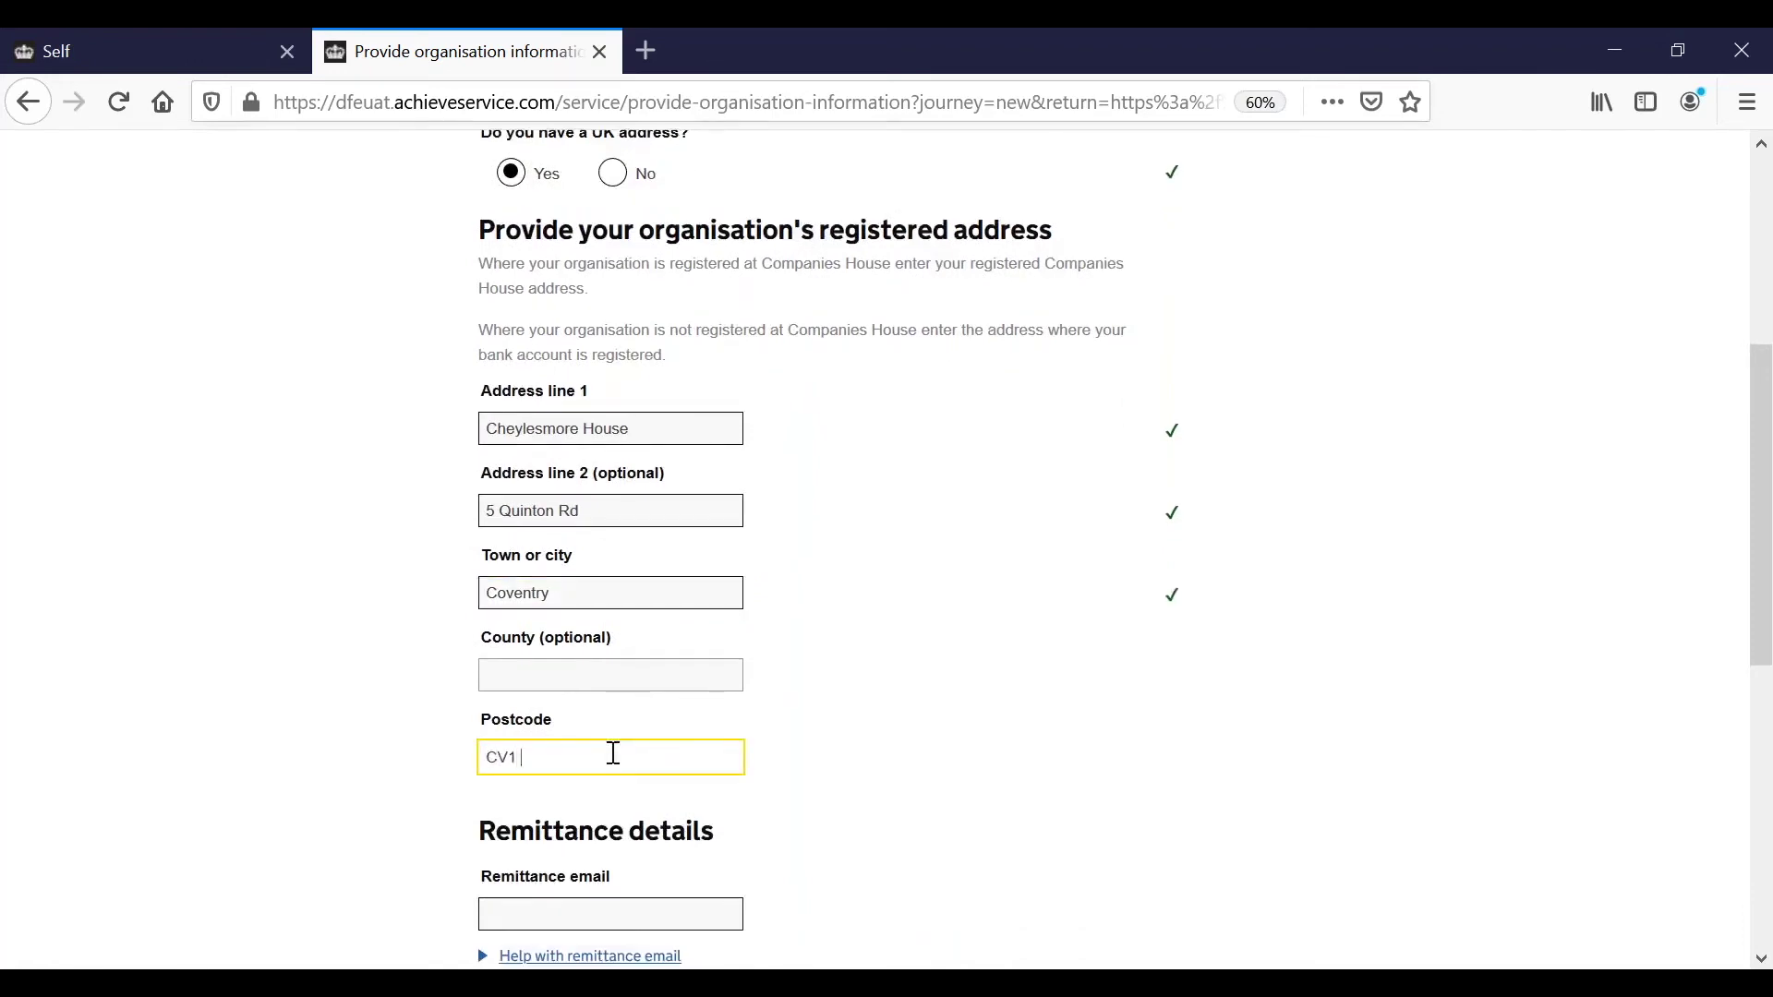
type(" 2WT")
scroll(613, 752, "down", 5)
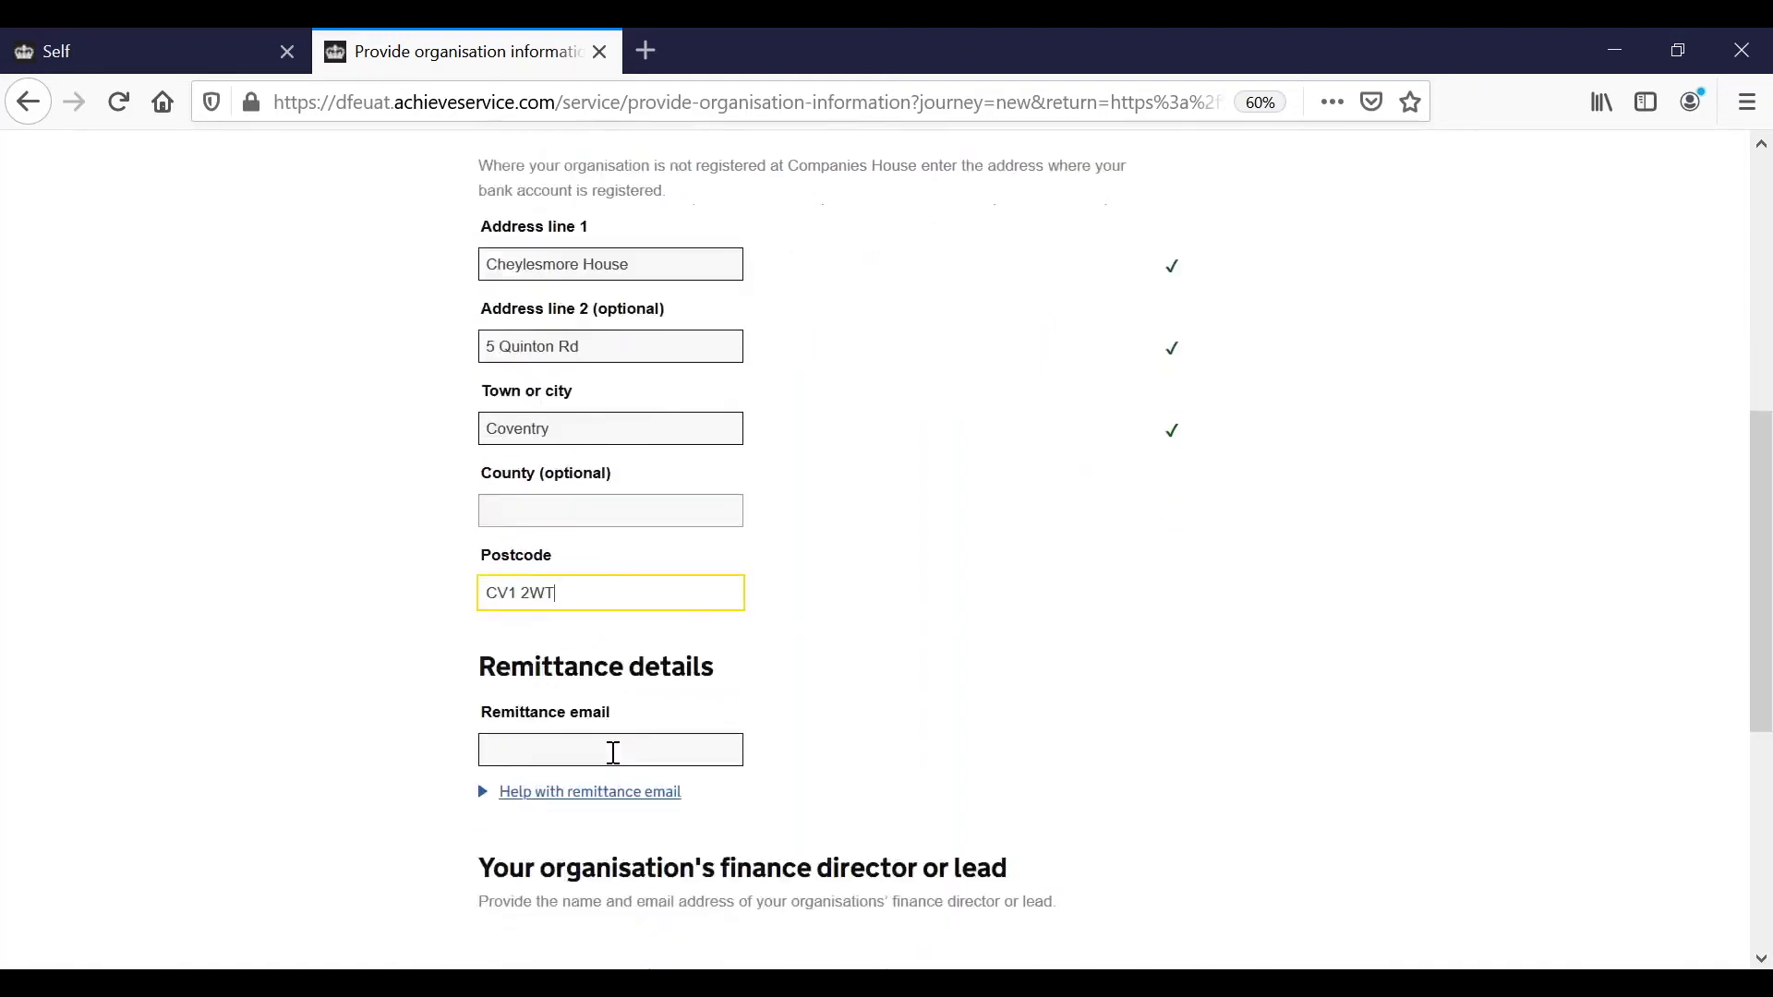
Enter the finance team's remittance email address.
left_click(571, 661)
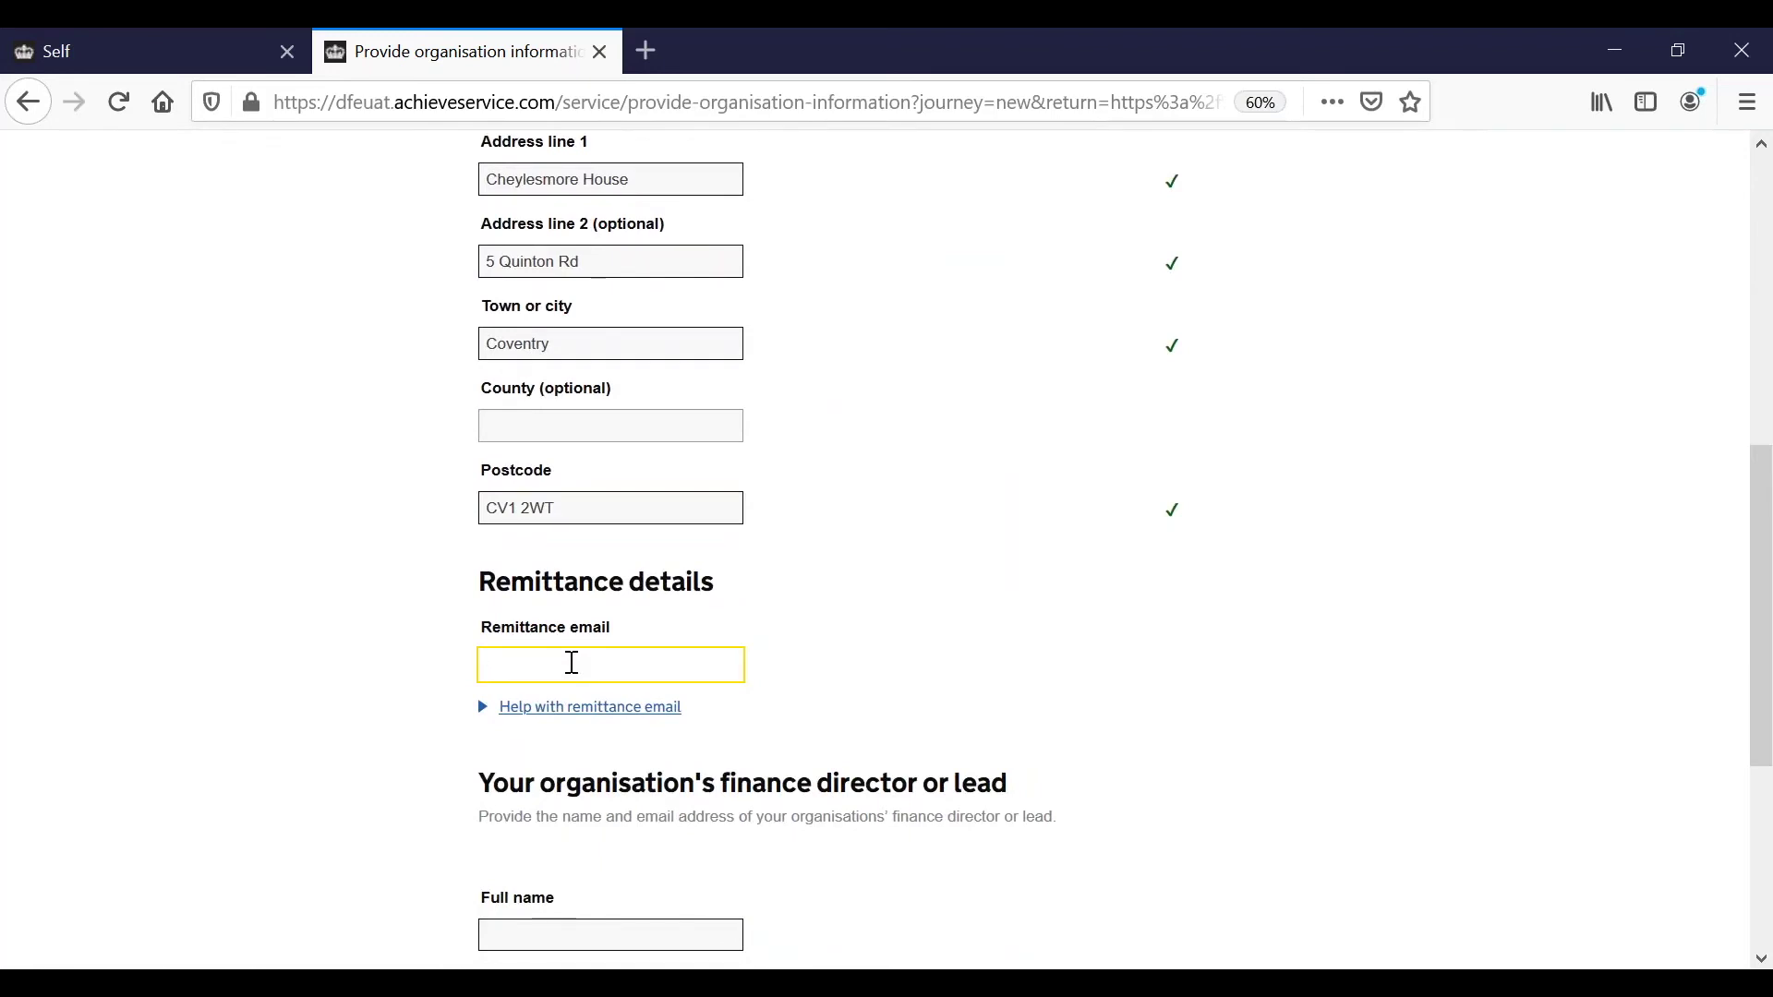
scroll(571, 663, "down", 4)
scroll(572, 663, "down", 3)
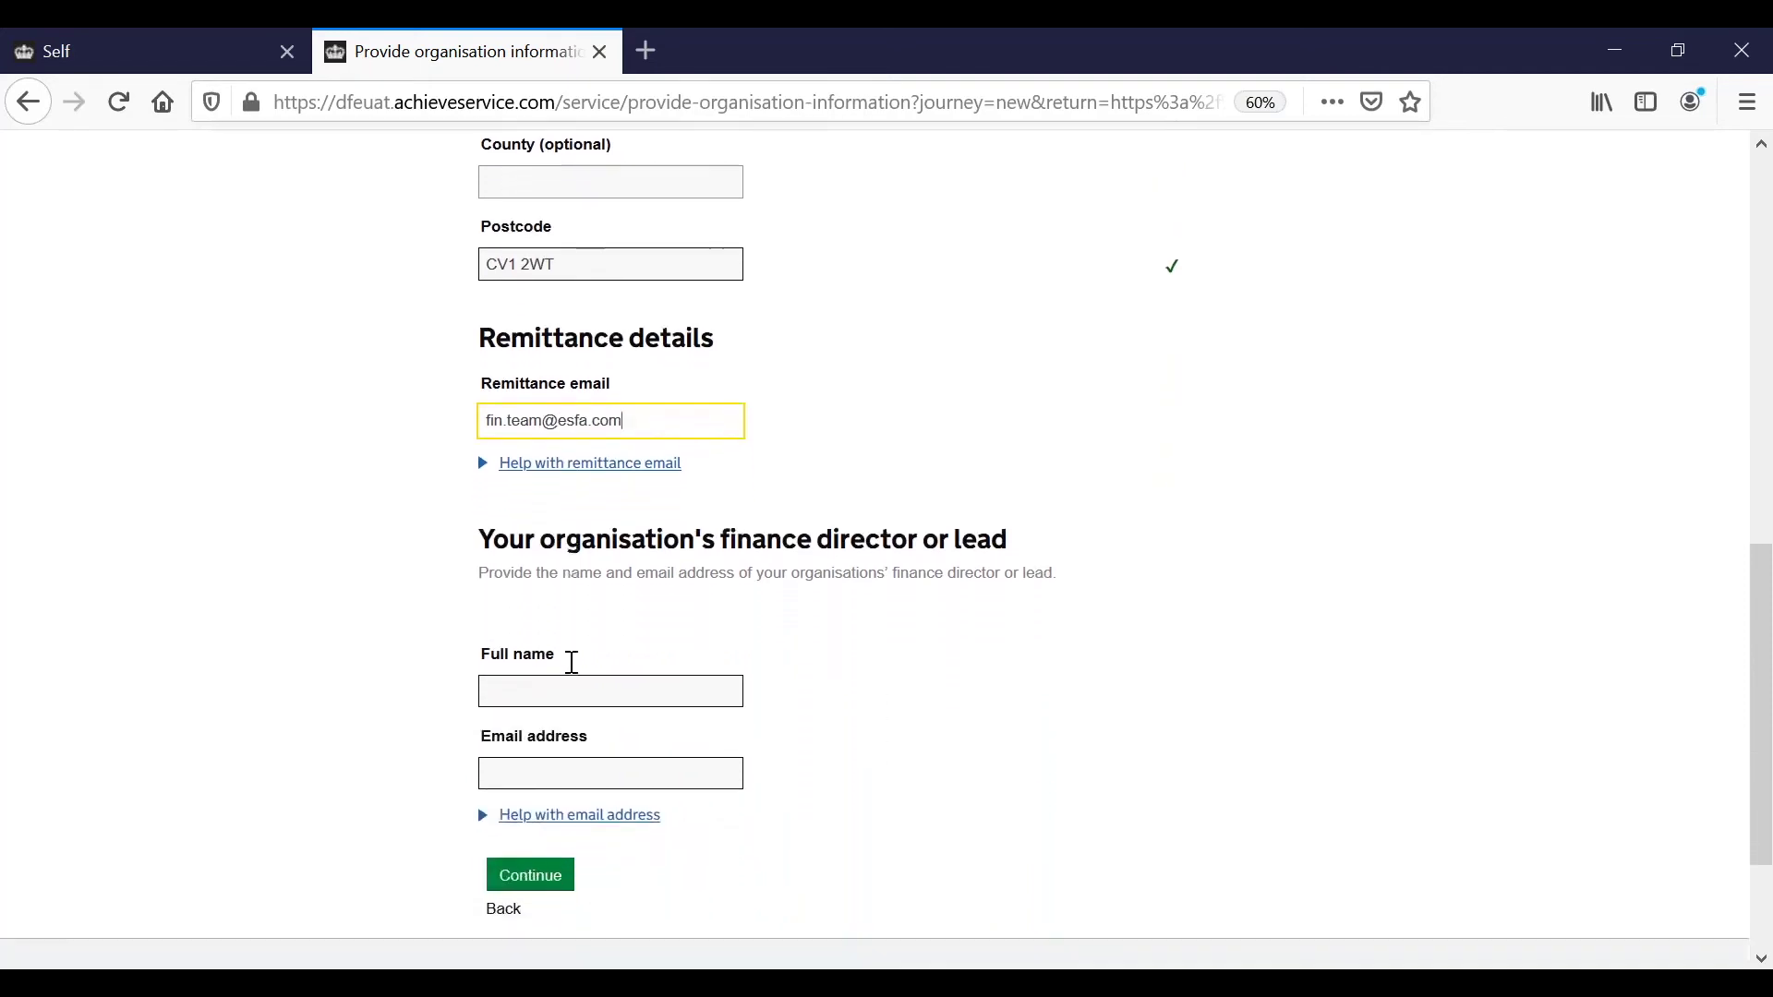
Enter the finance lead's full name and email address, then submit the non-banking information.
left_click(580, 593)
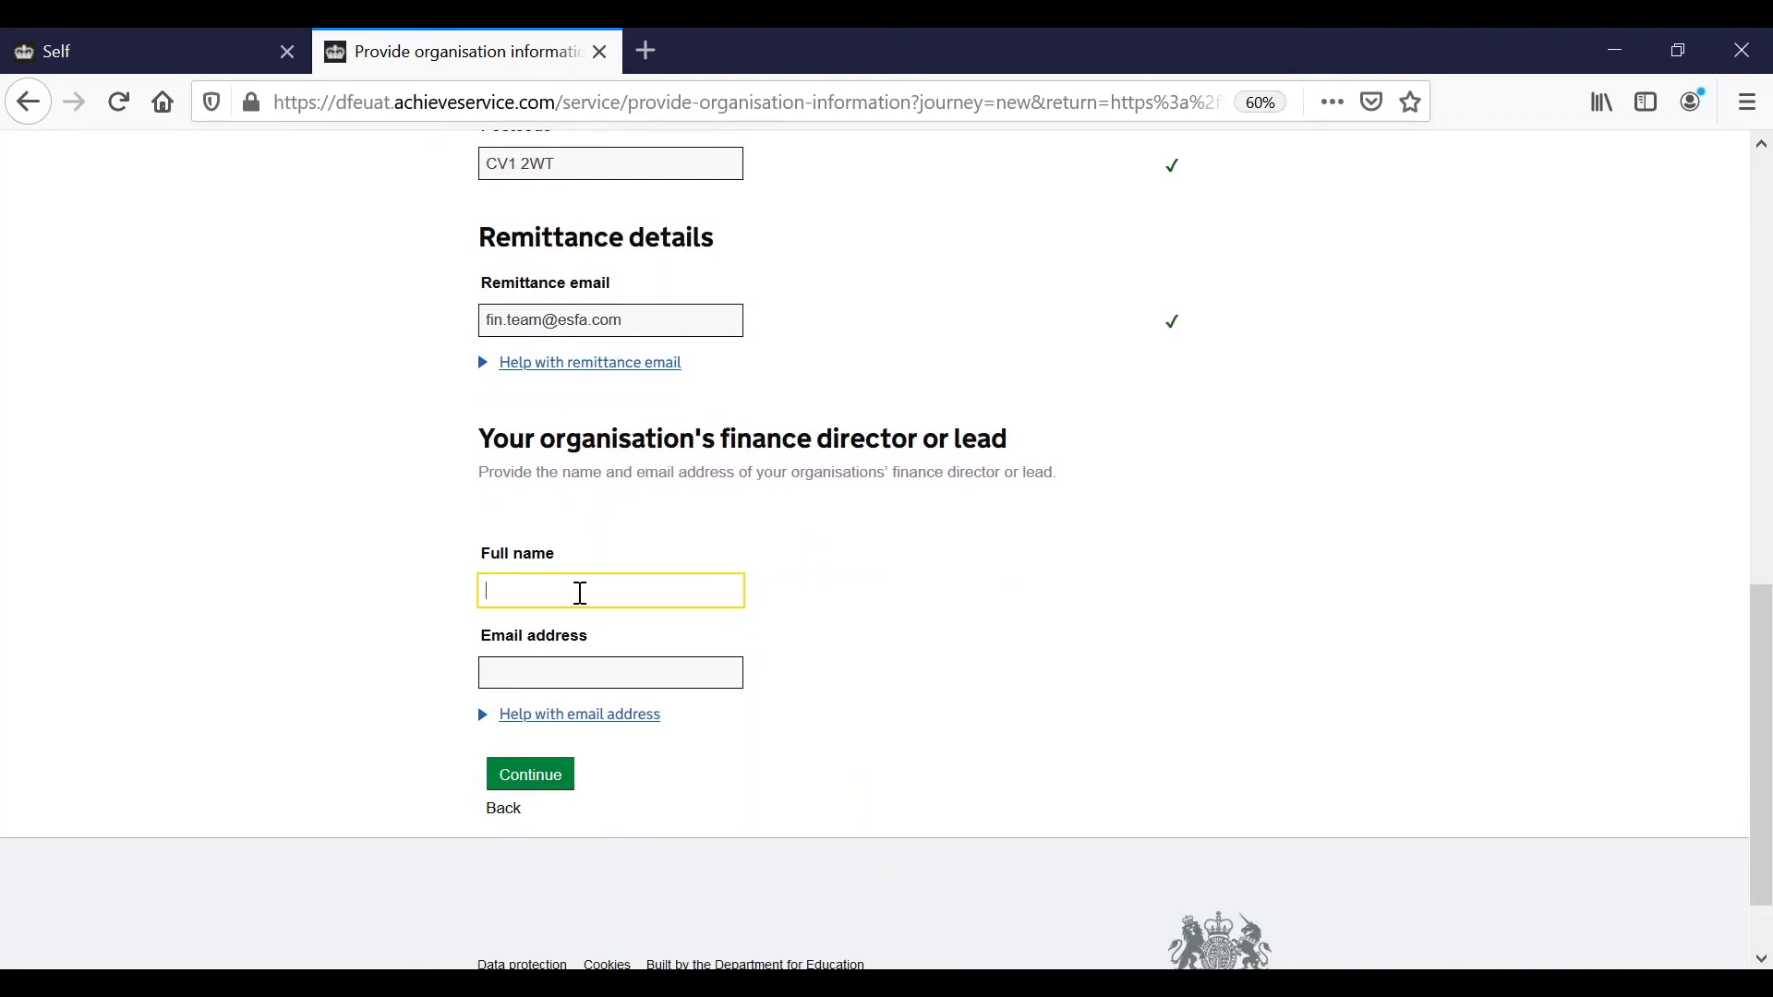
scroll(566, 649, "down", 1)
left_click(582, 643)
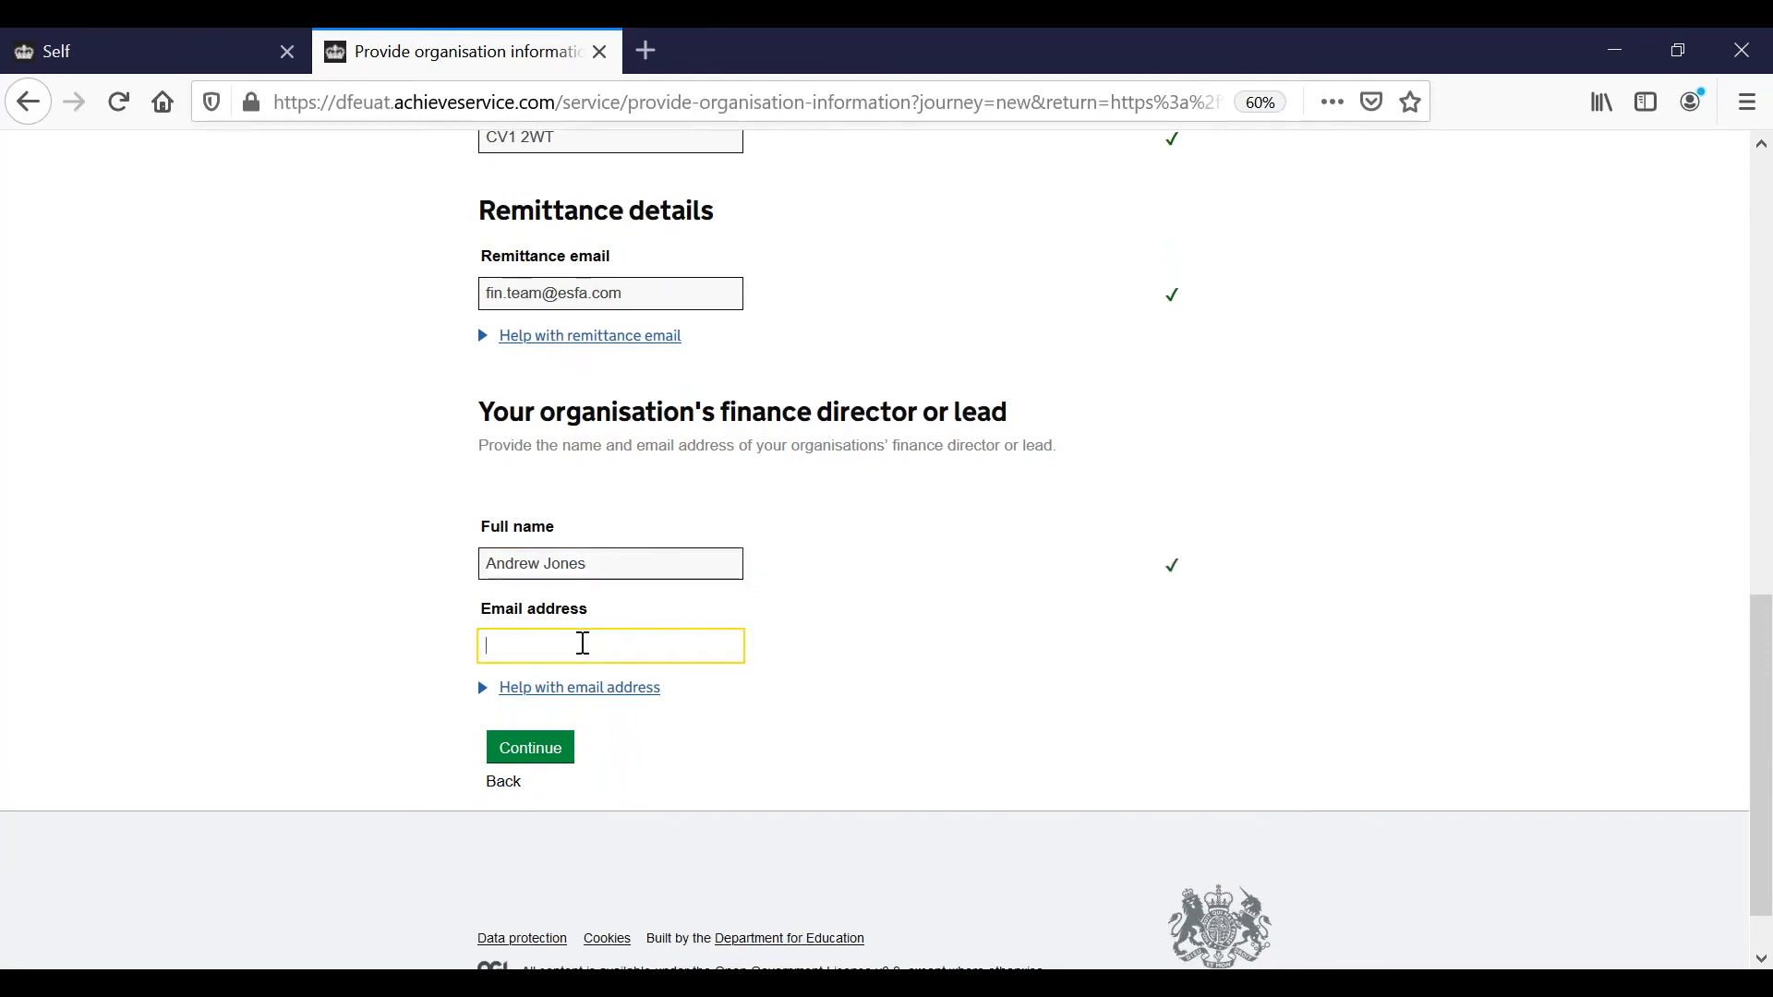
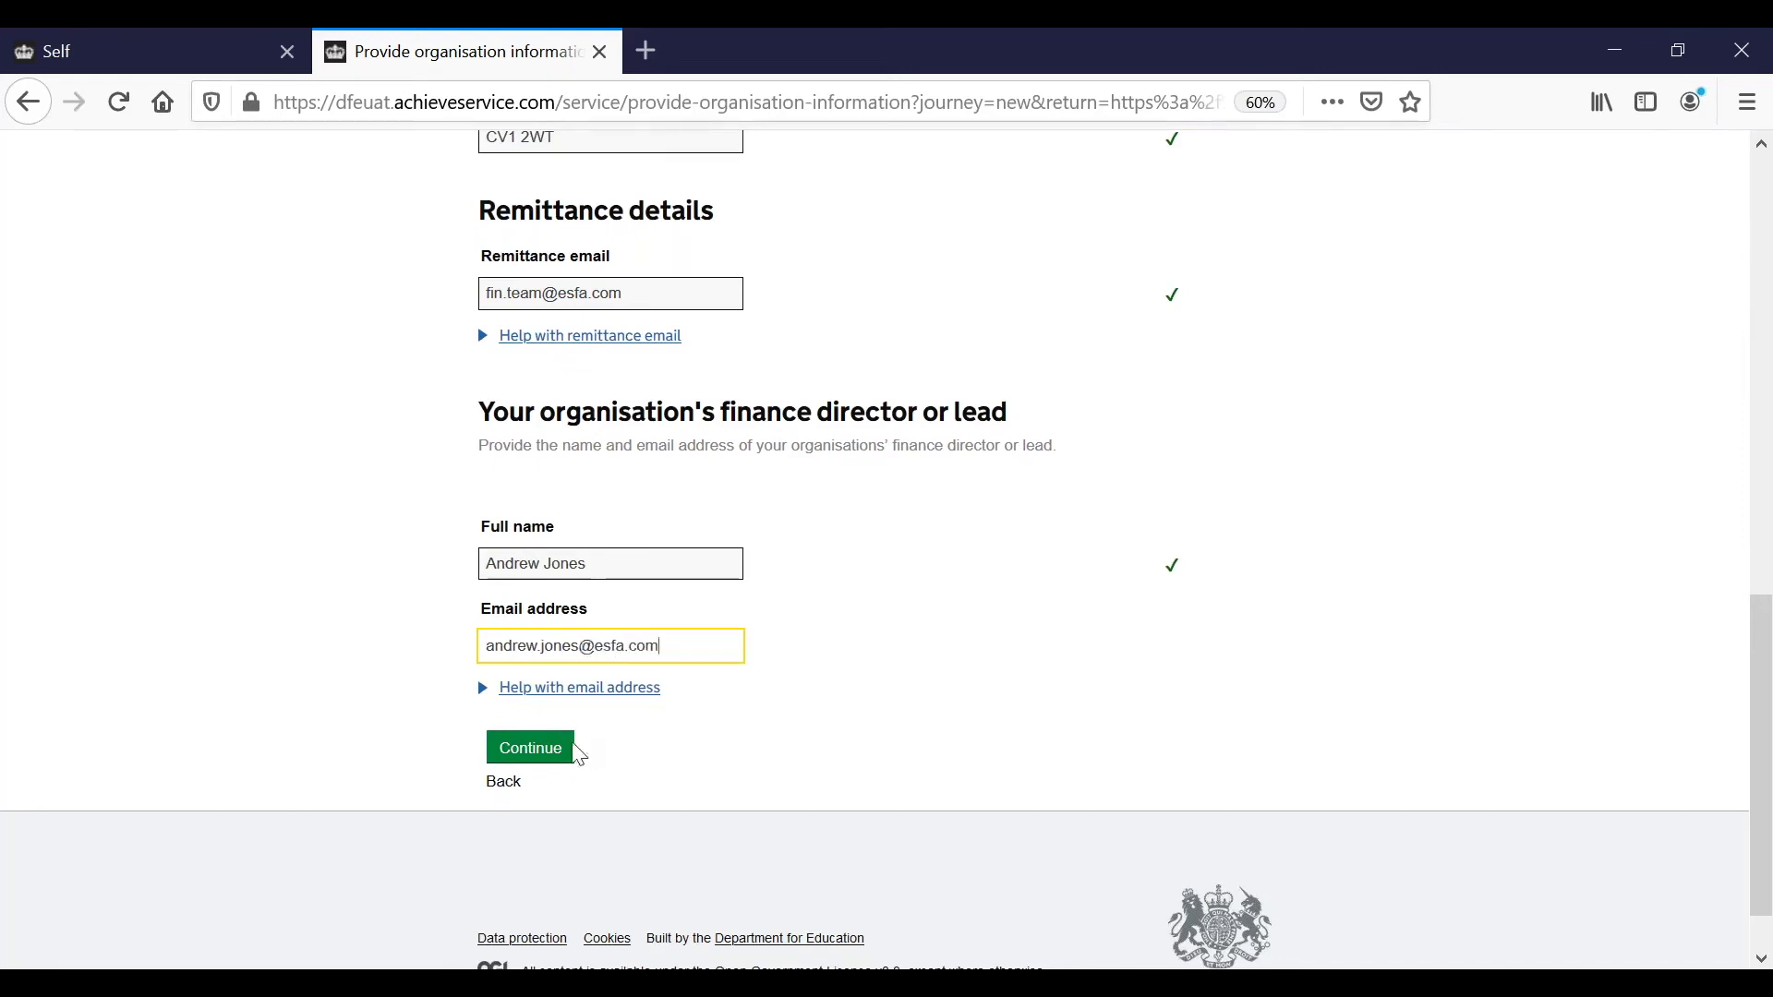
left_click(543, 762)
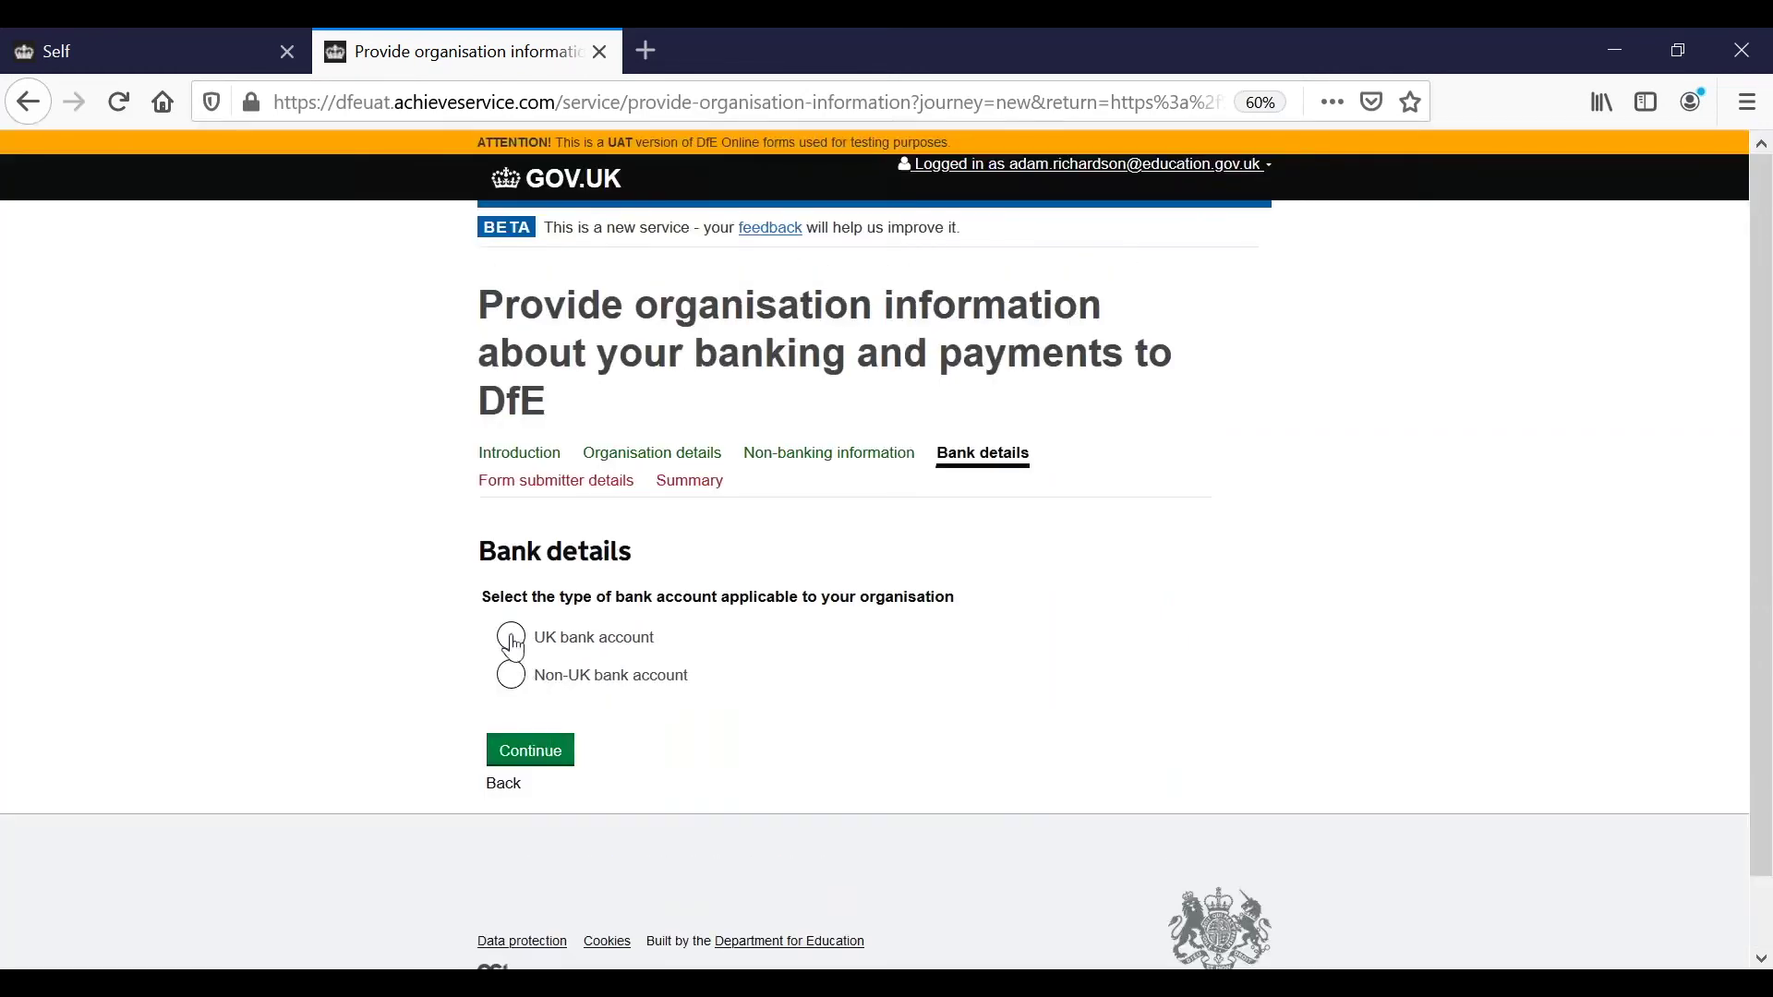
Choose a UK bank account, naming Nat West as the bank and entering the account name.
left_click(513, 640)
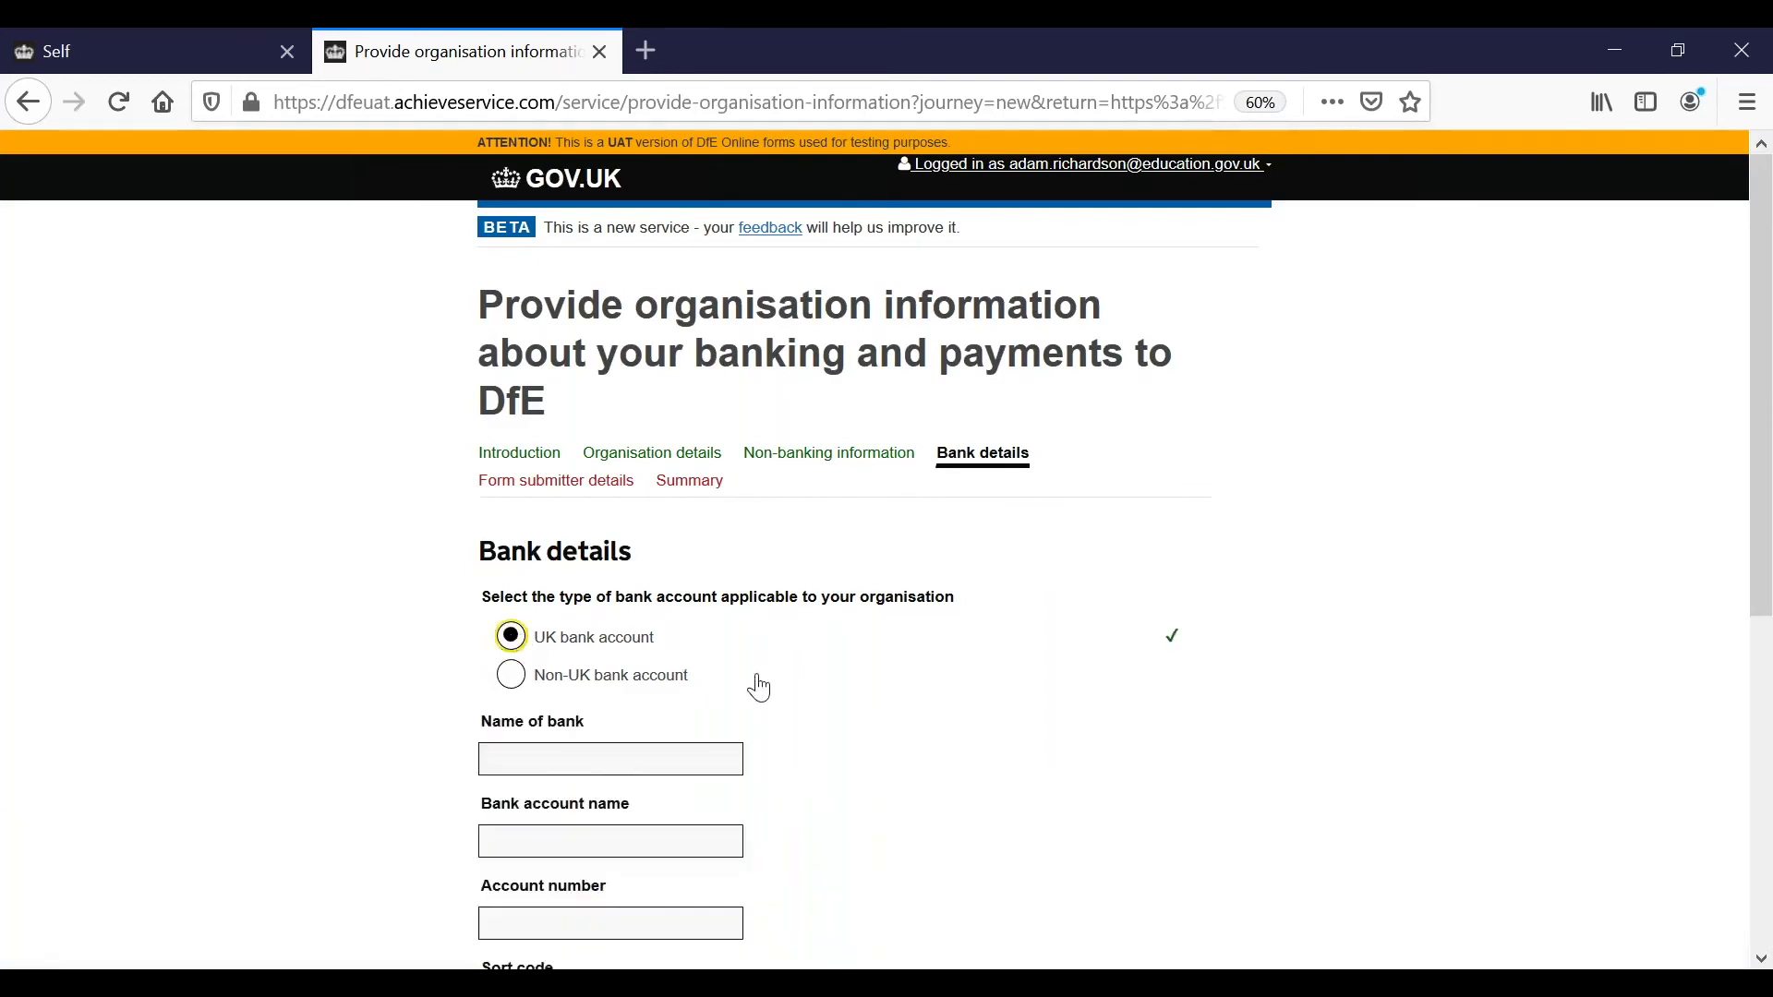
scroll(755, 683, "down", 1)
scroll(755, 686, "down", 3)
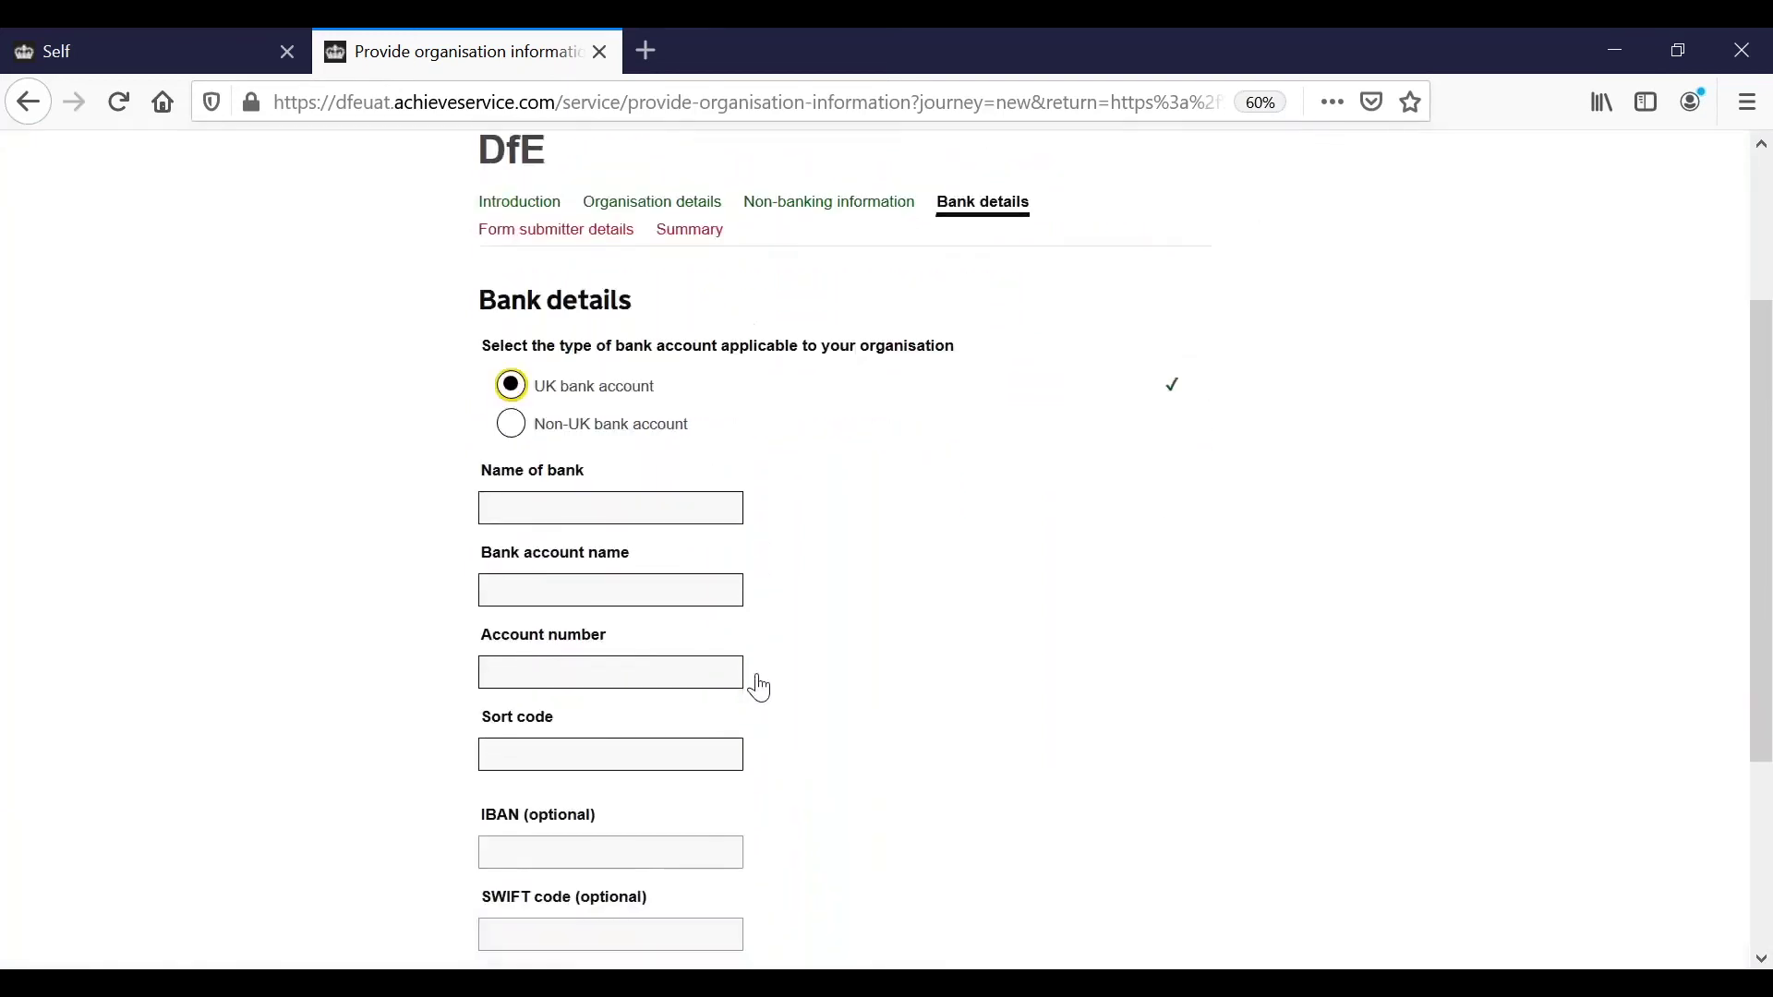
left_click(559, 487)
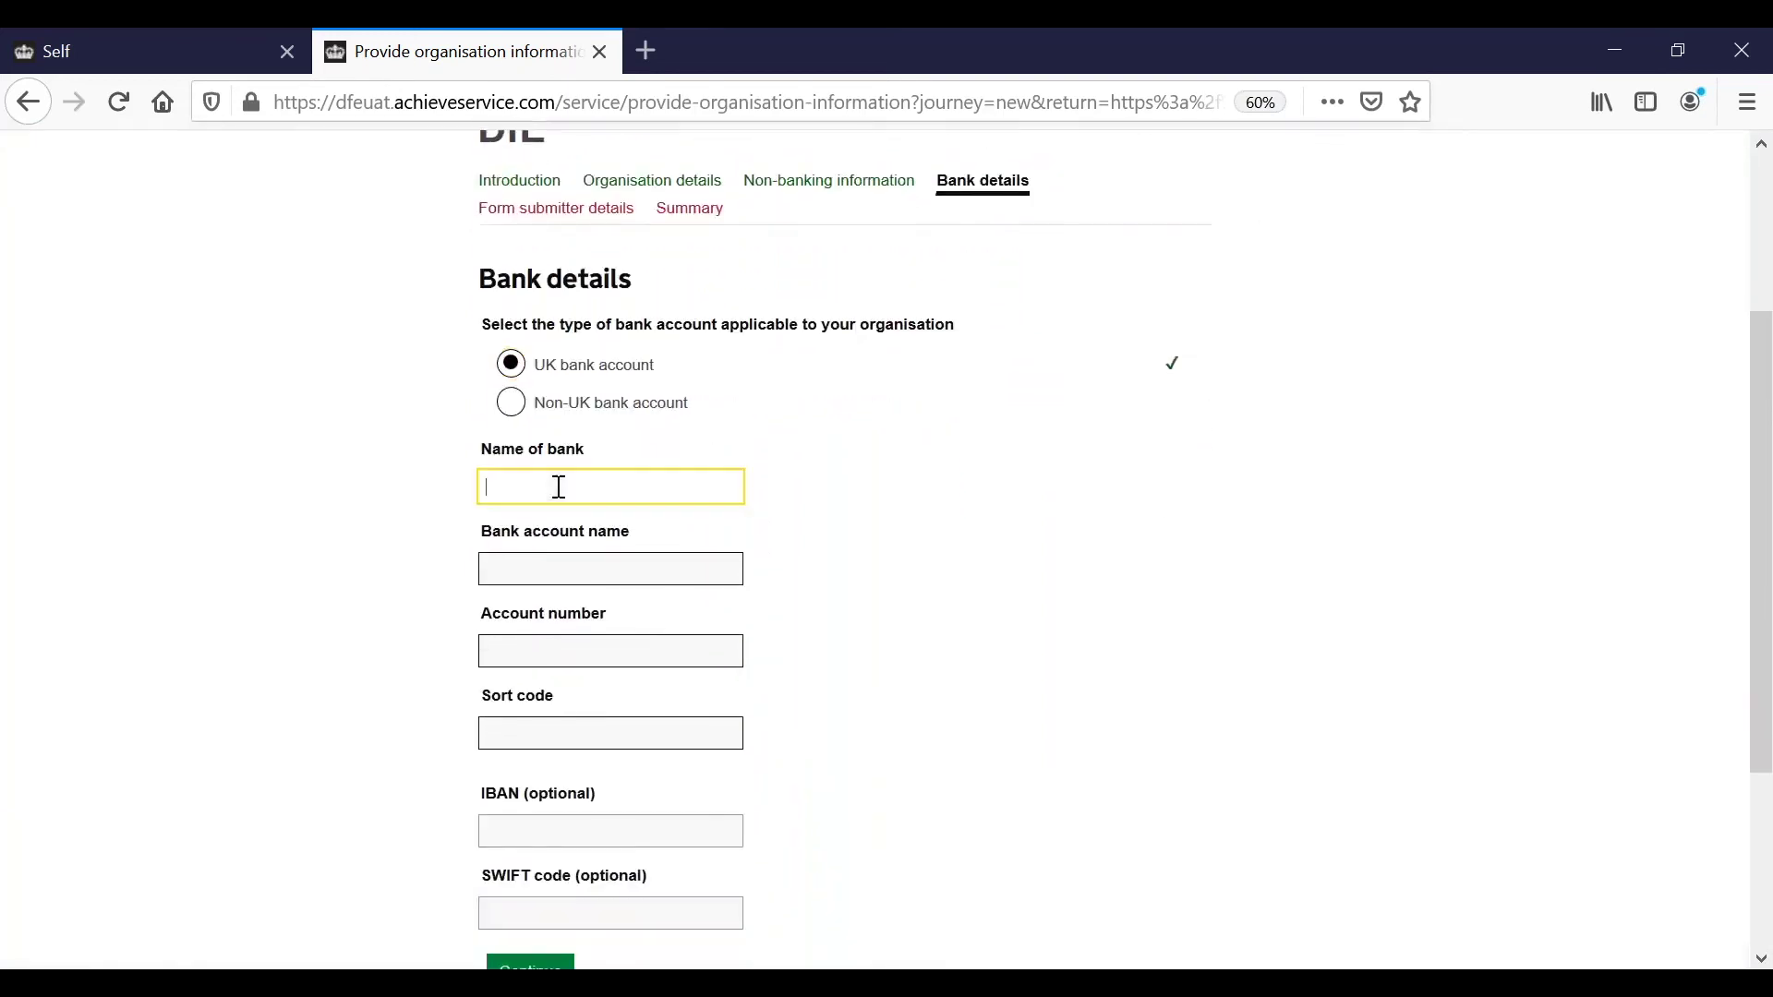
type("Nae")
key("BackSpace")
type("t West")
left_click(567, 561)
type("AN Other")
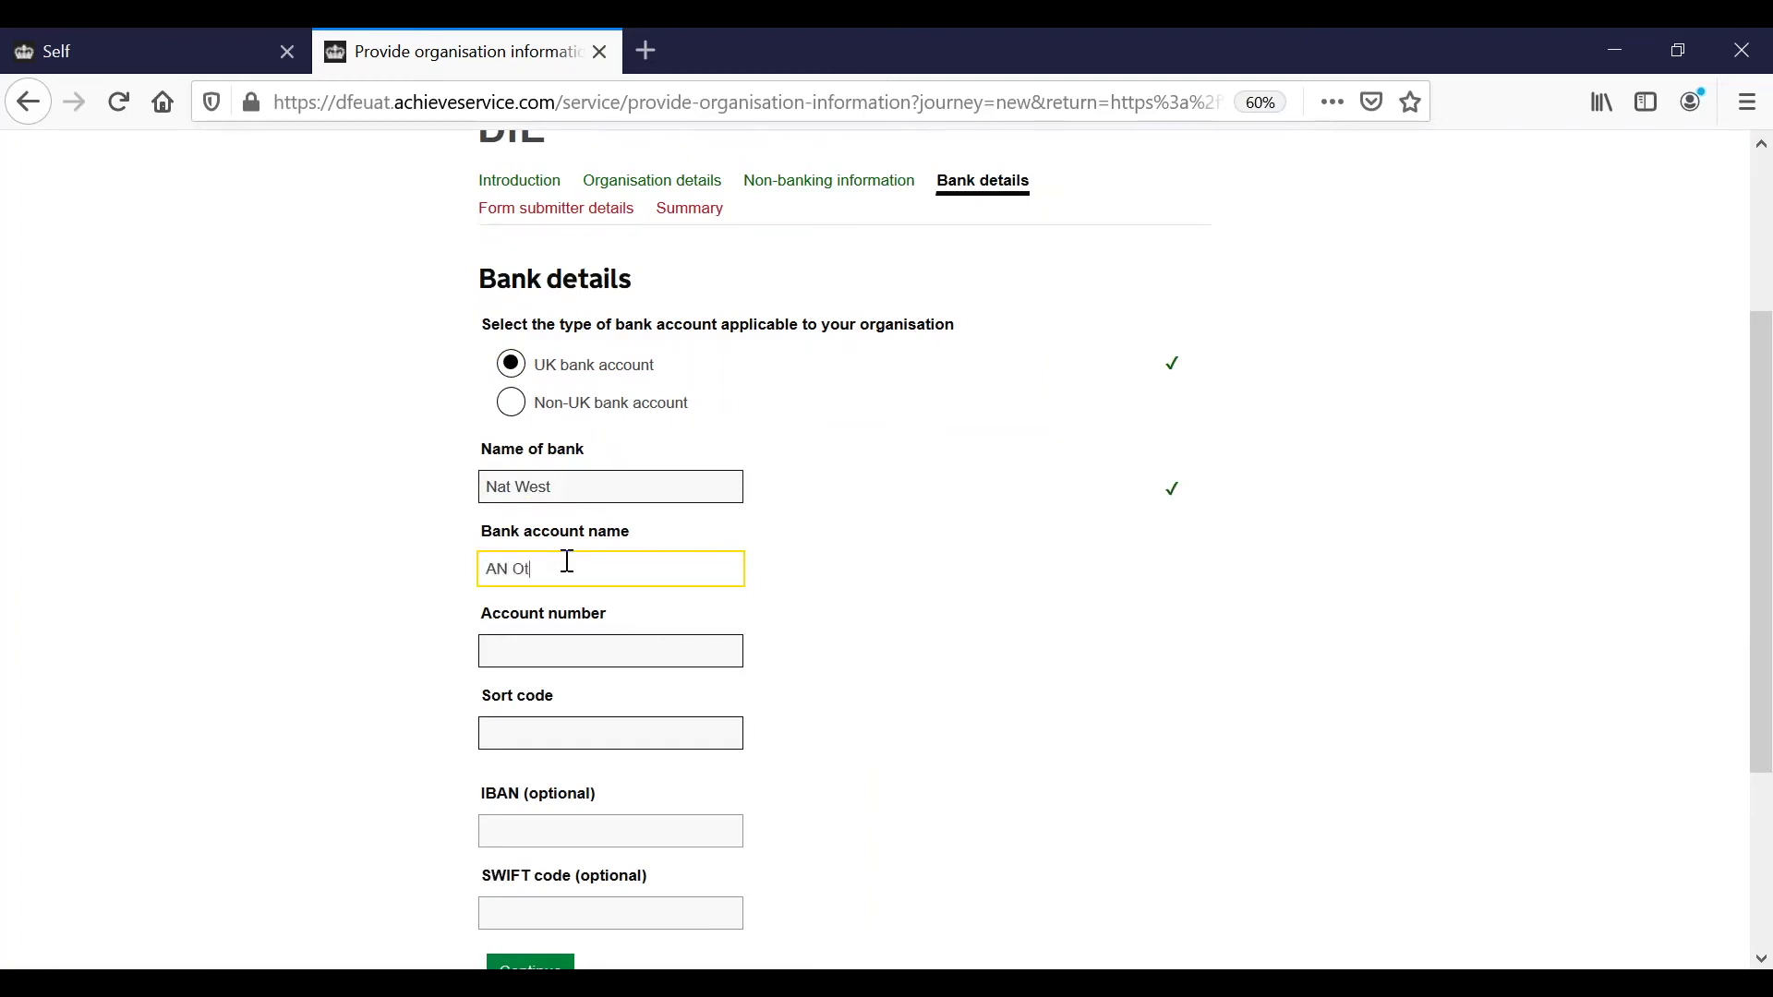
Enter the account number and sort code and have the bank details validated.
left_click(563, 668)
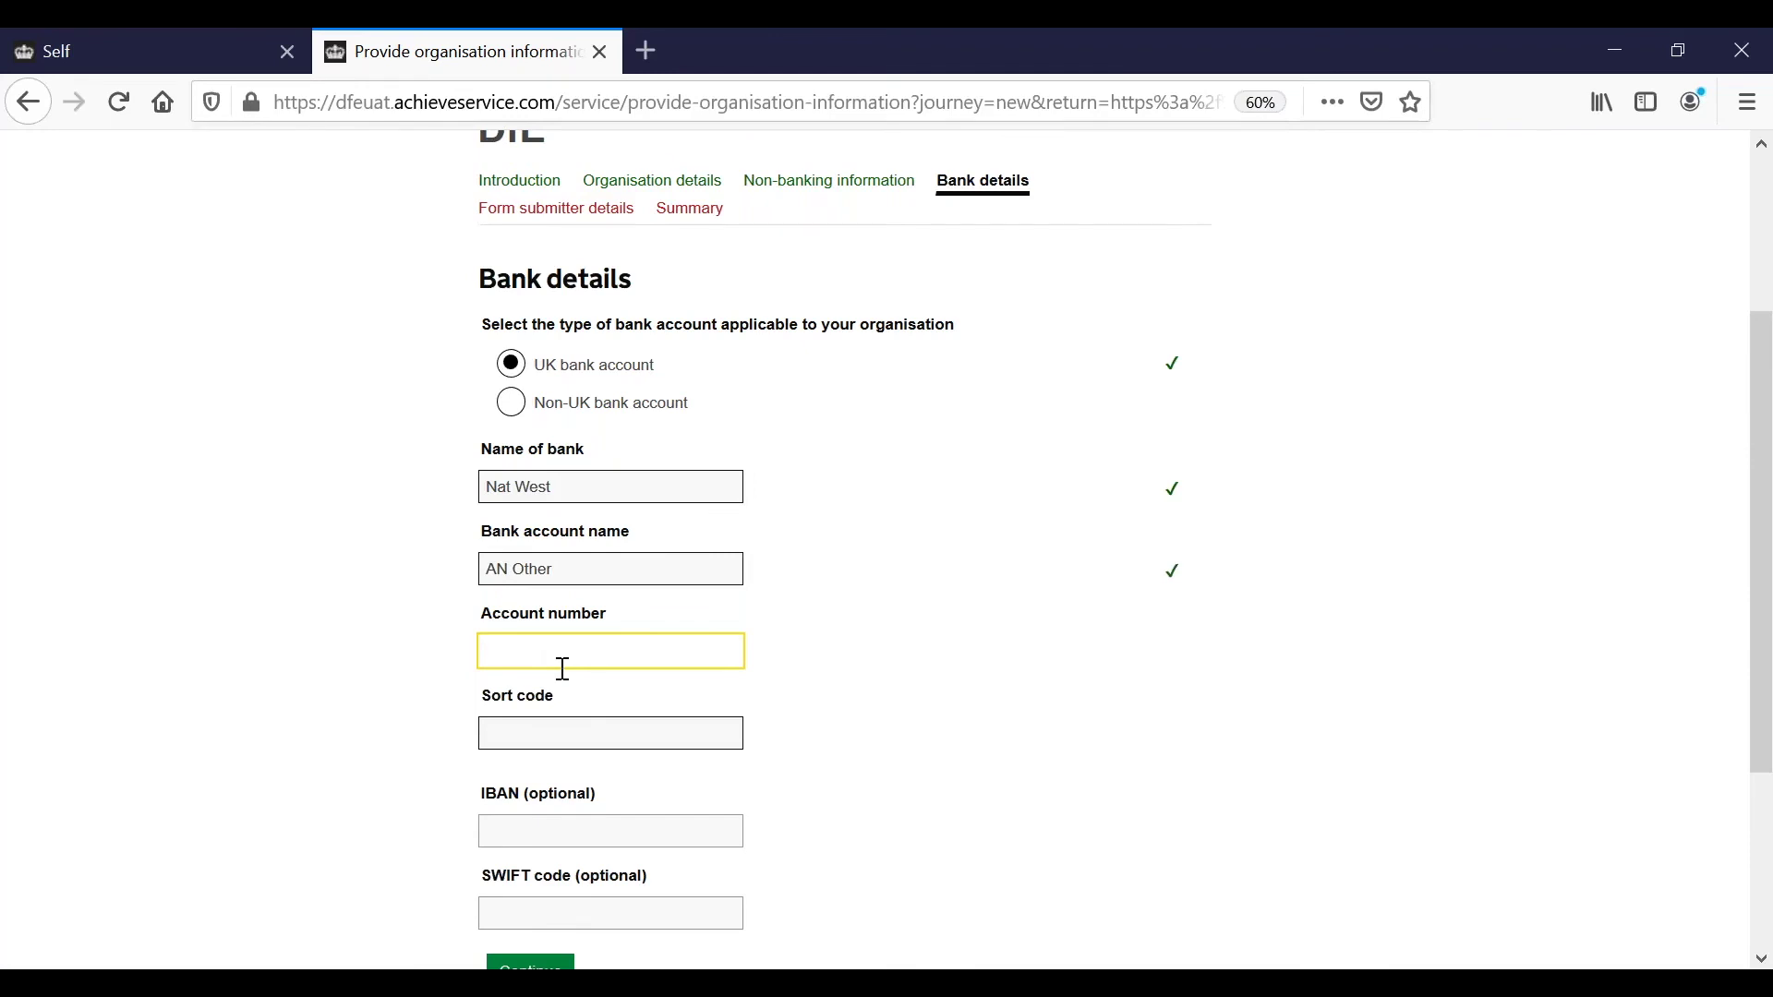
left_click(579, 728)
type("000004")
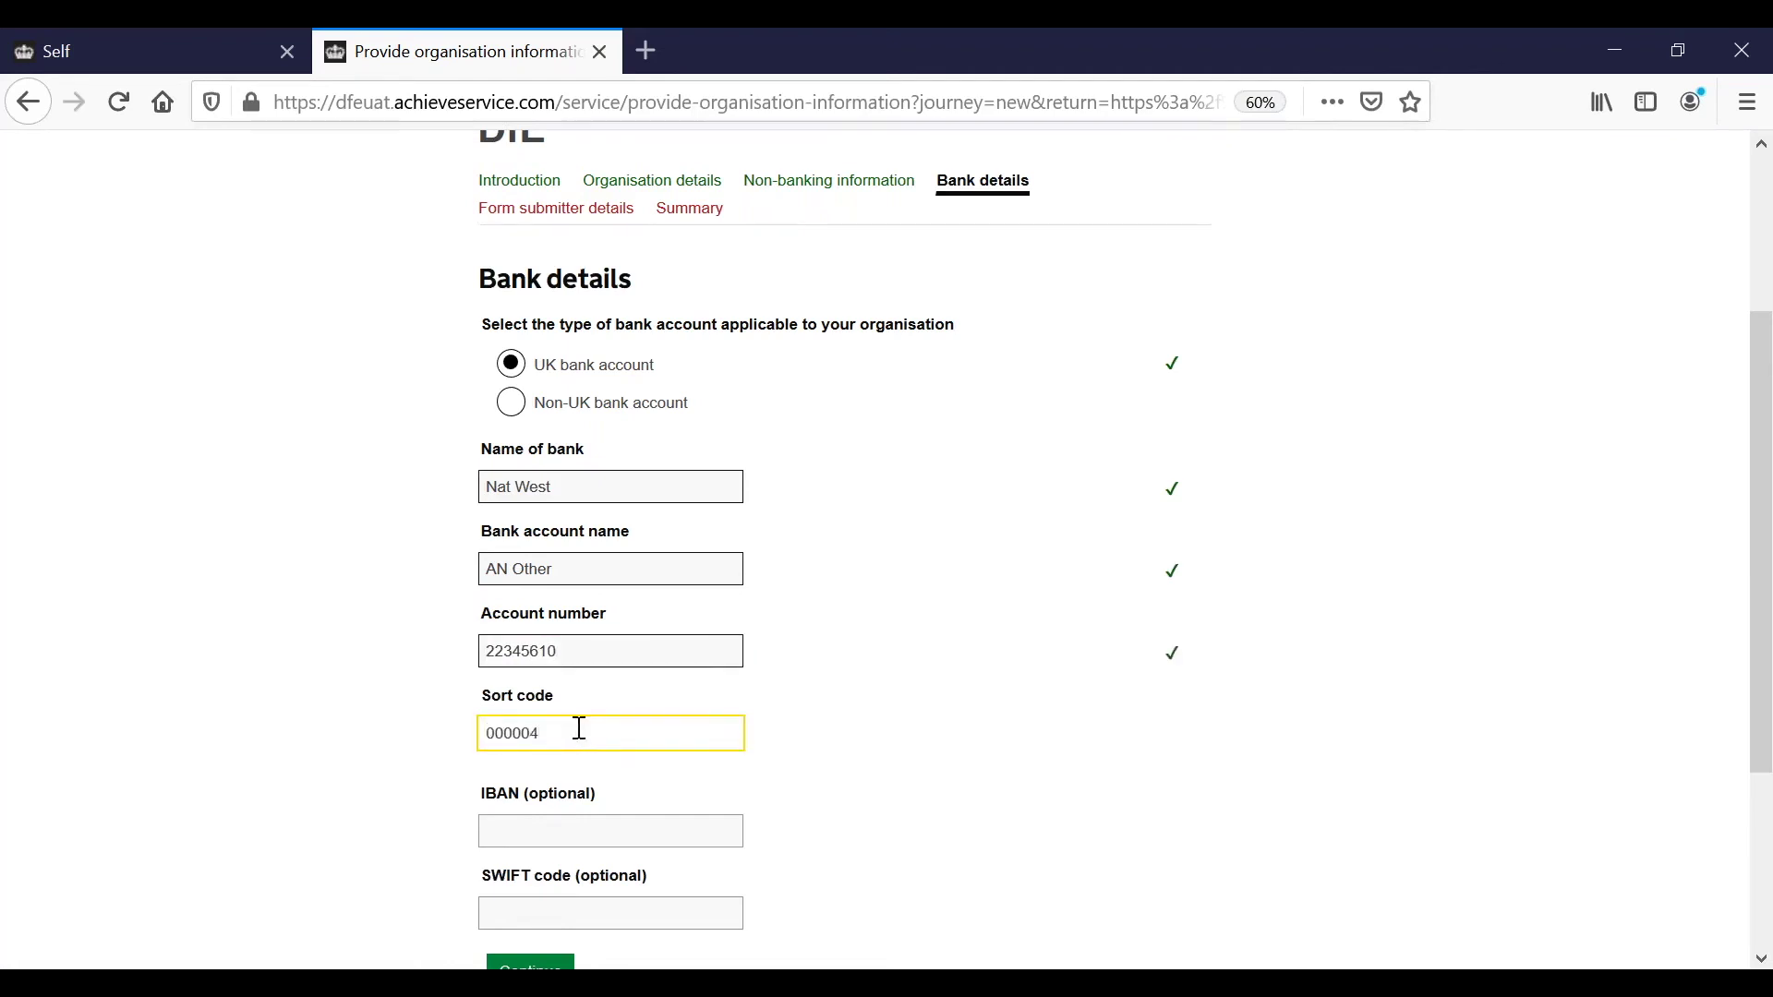
scroll(579, 728, "down", 2)
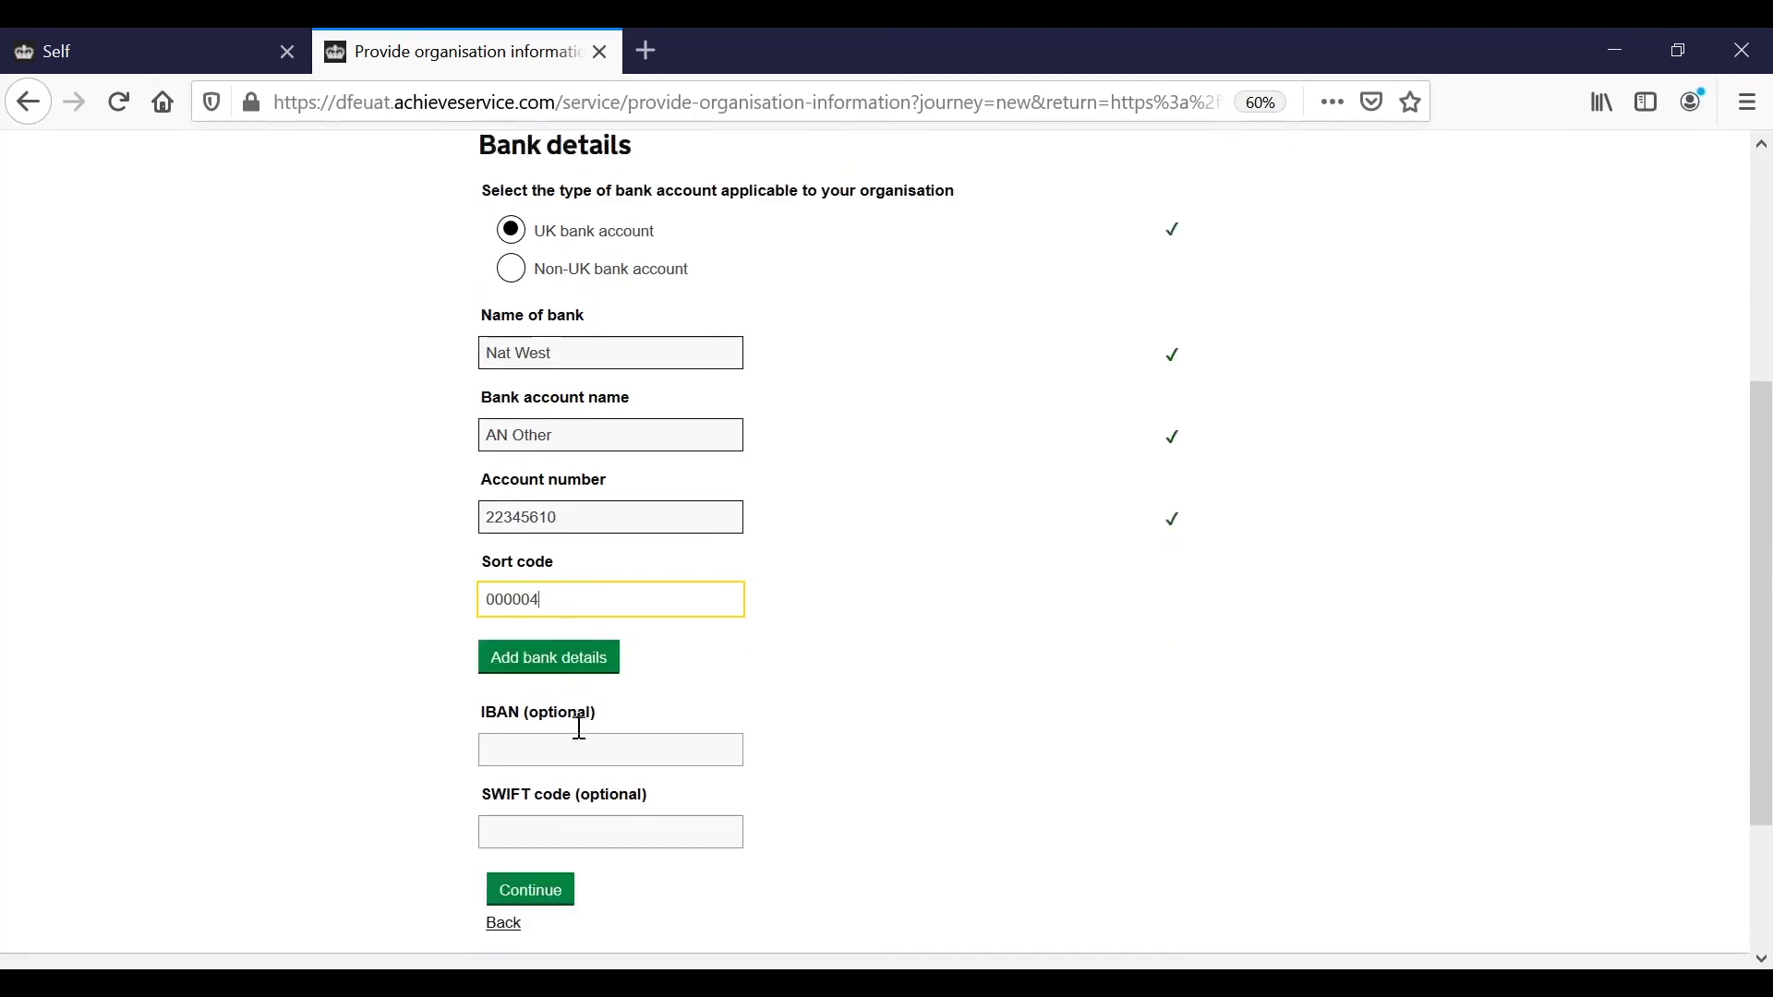
left_click(580, 635)
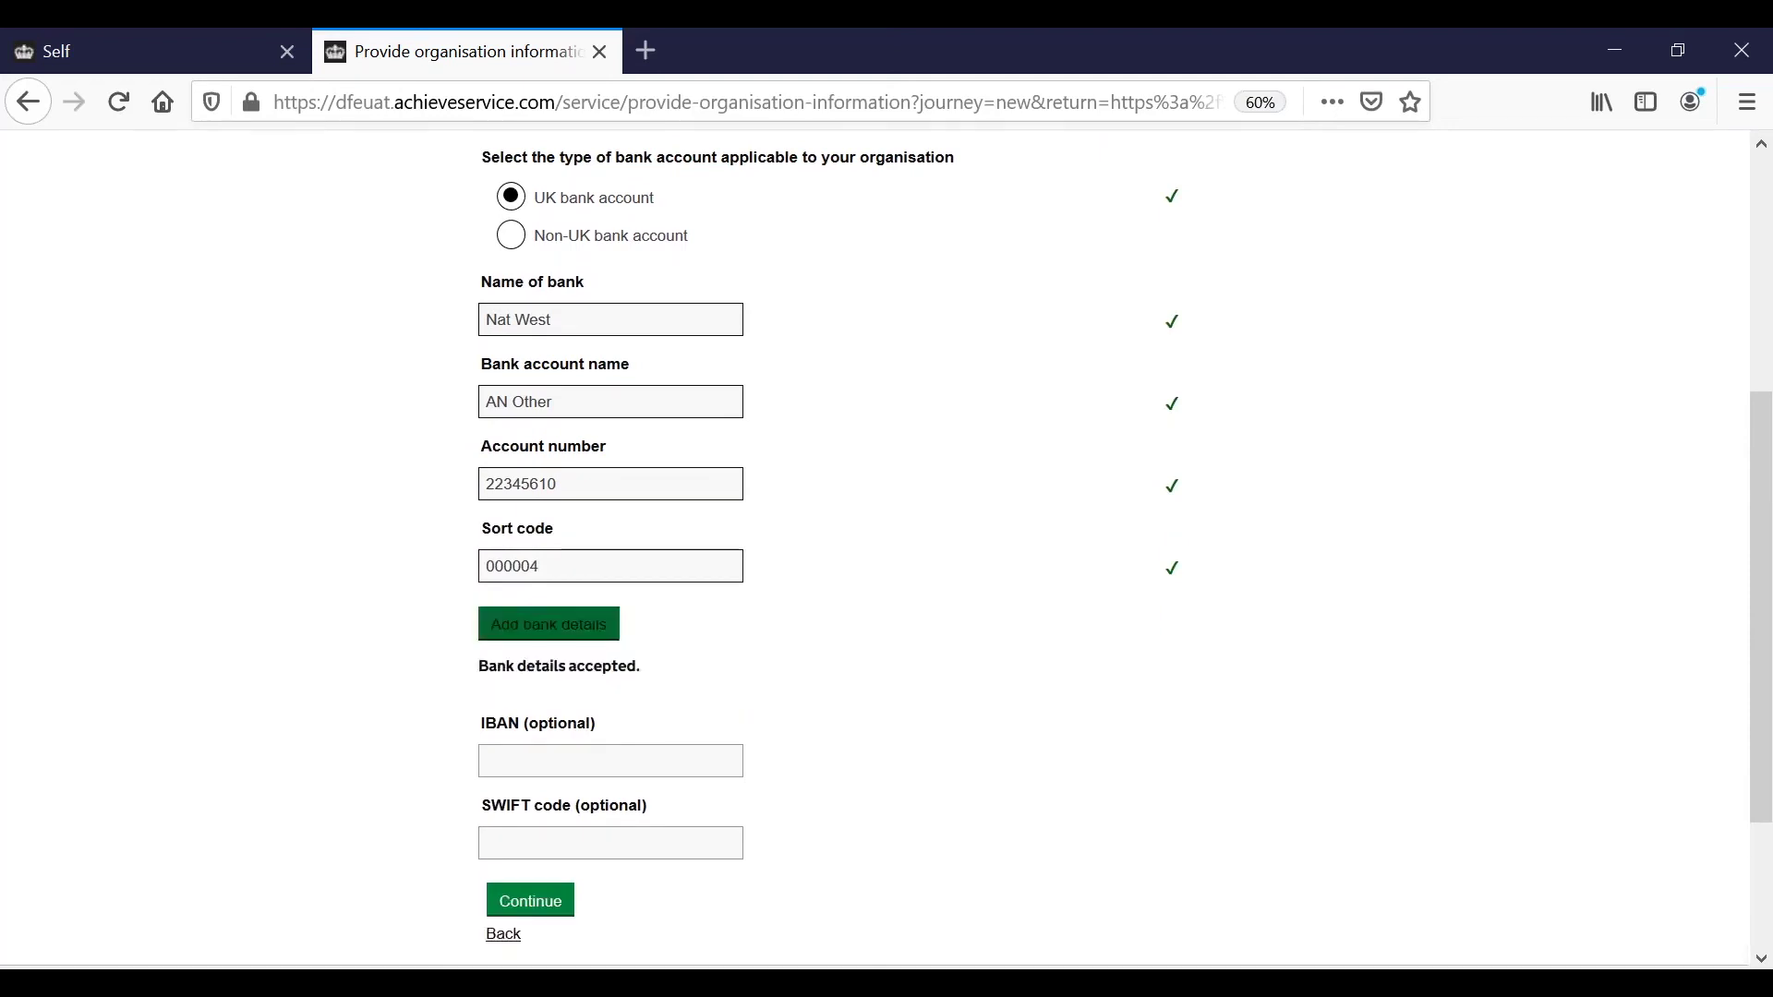
scroll(741, 733, "down", 2)
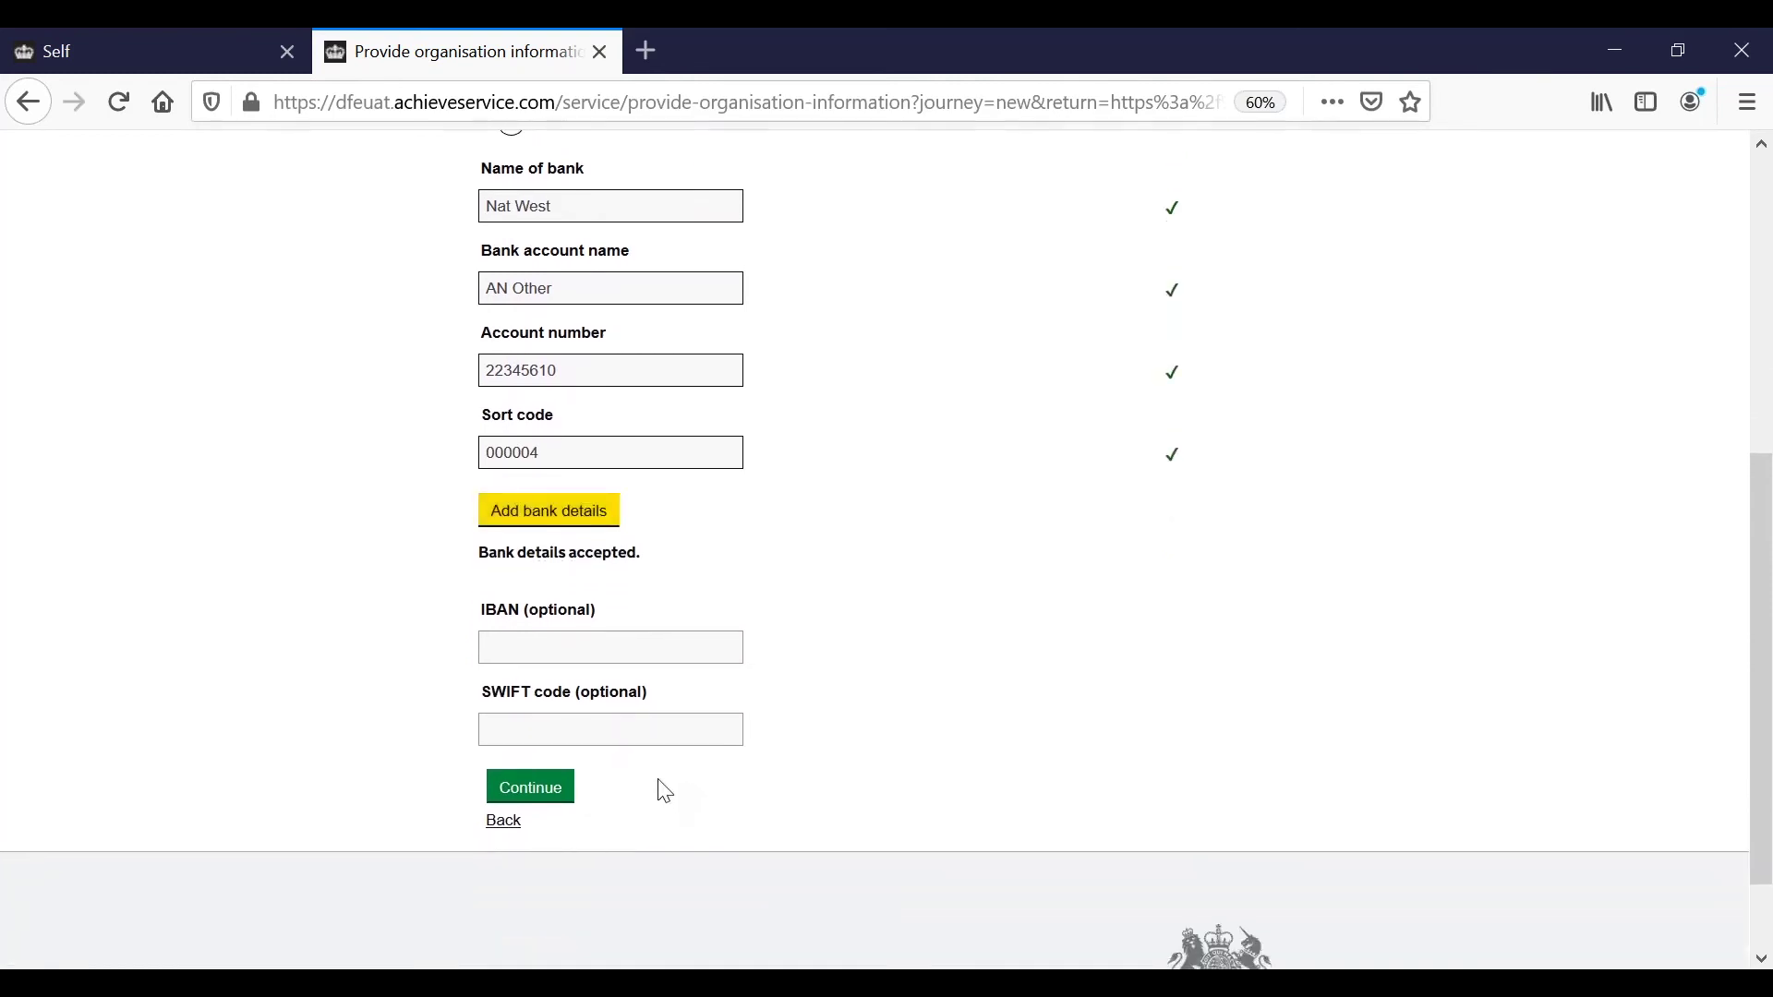
Continue past bank details and enter the submitter's first name, surname and email address.
left_click(528, 795)
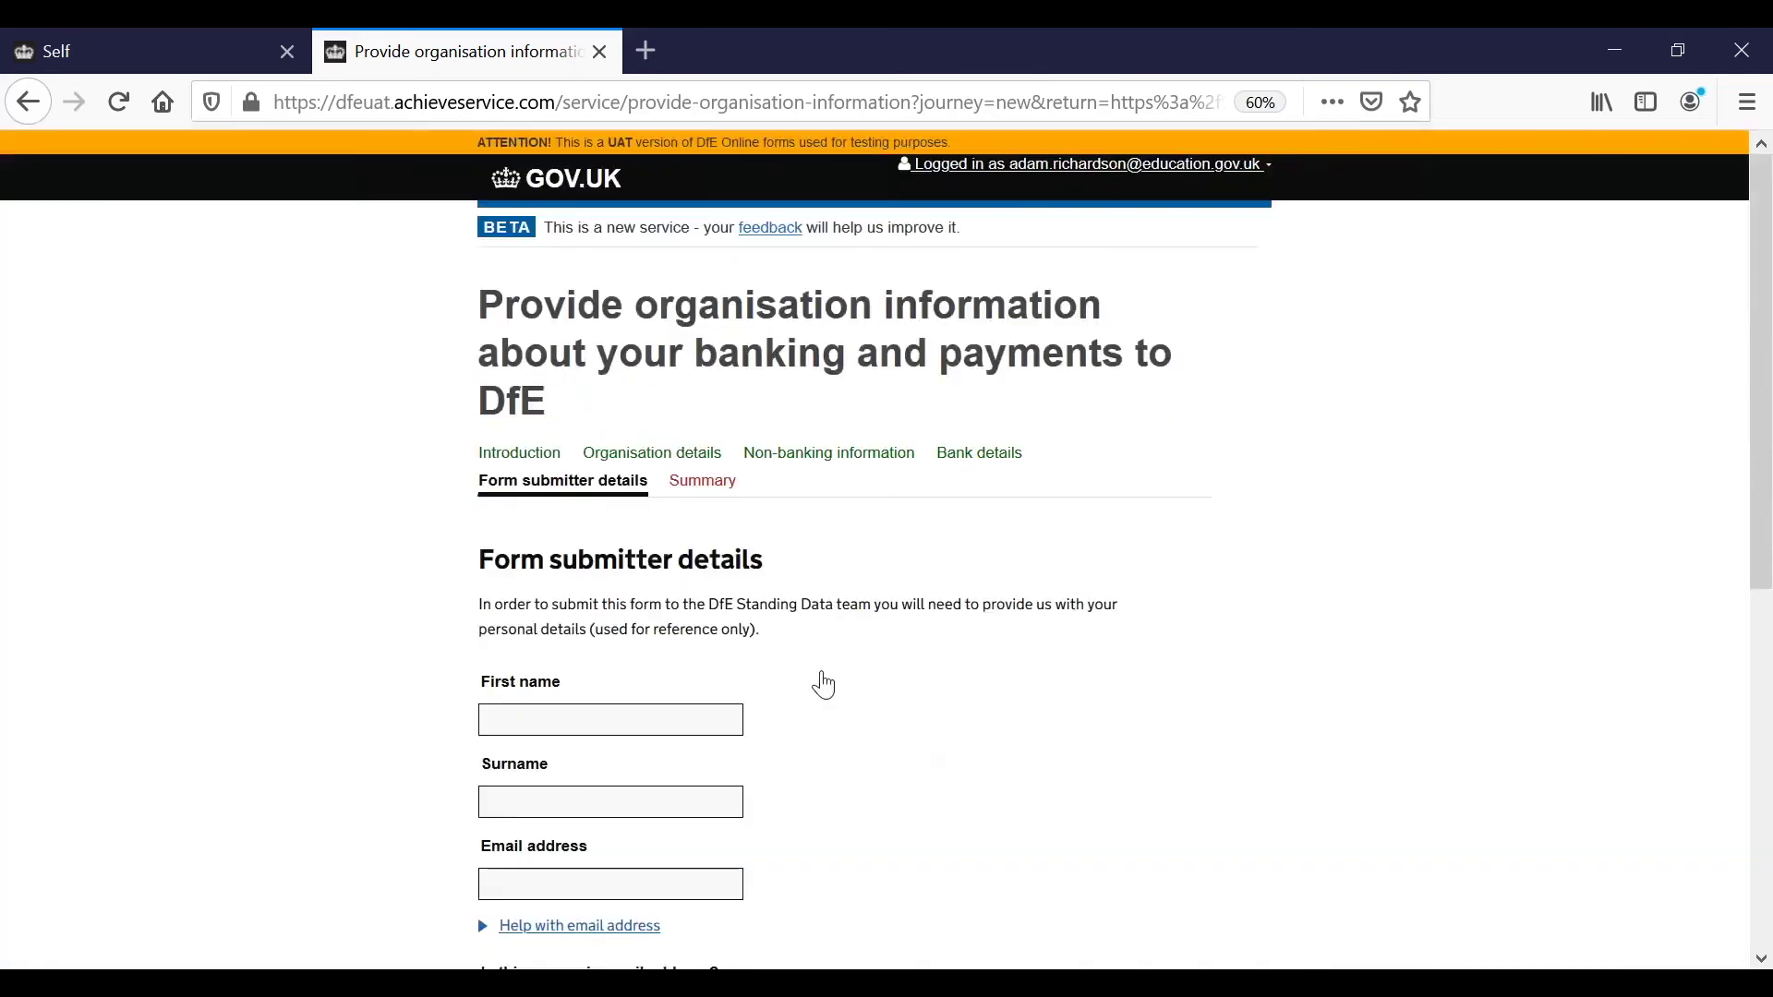
scroll(819, 681, "down", 3)
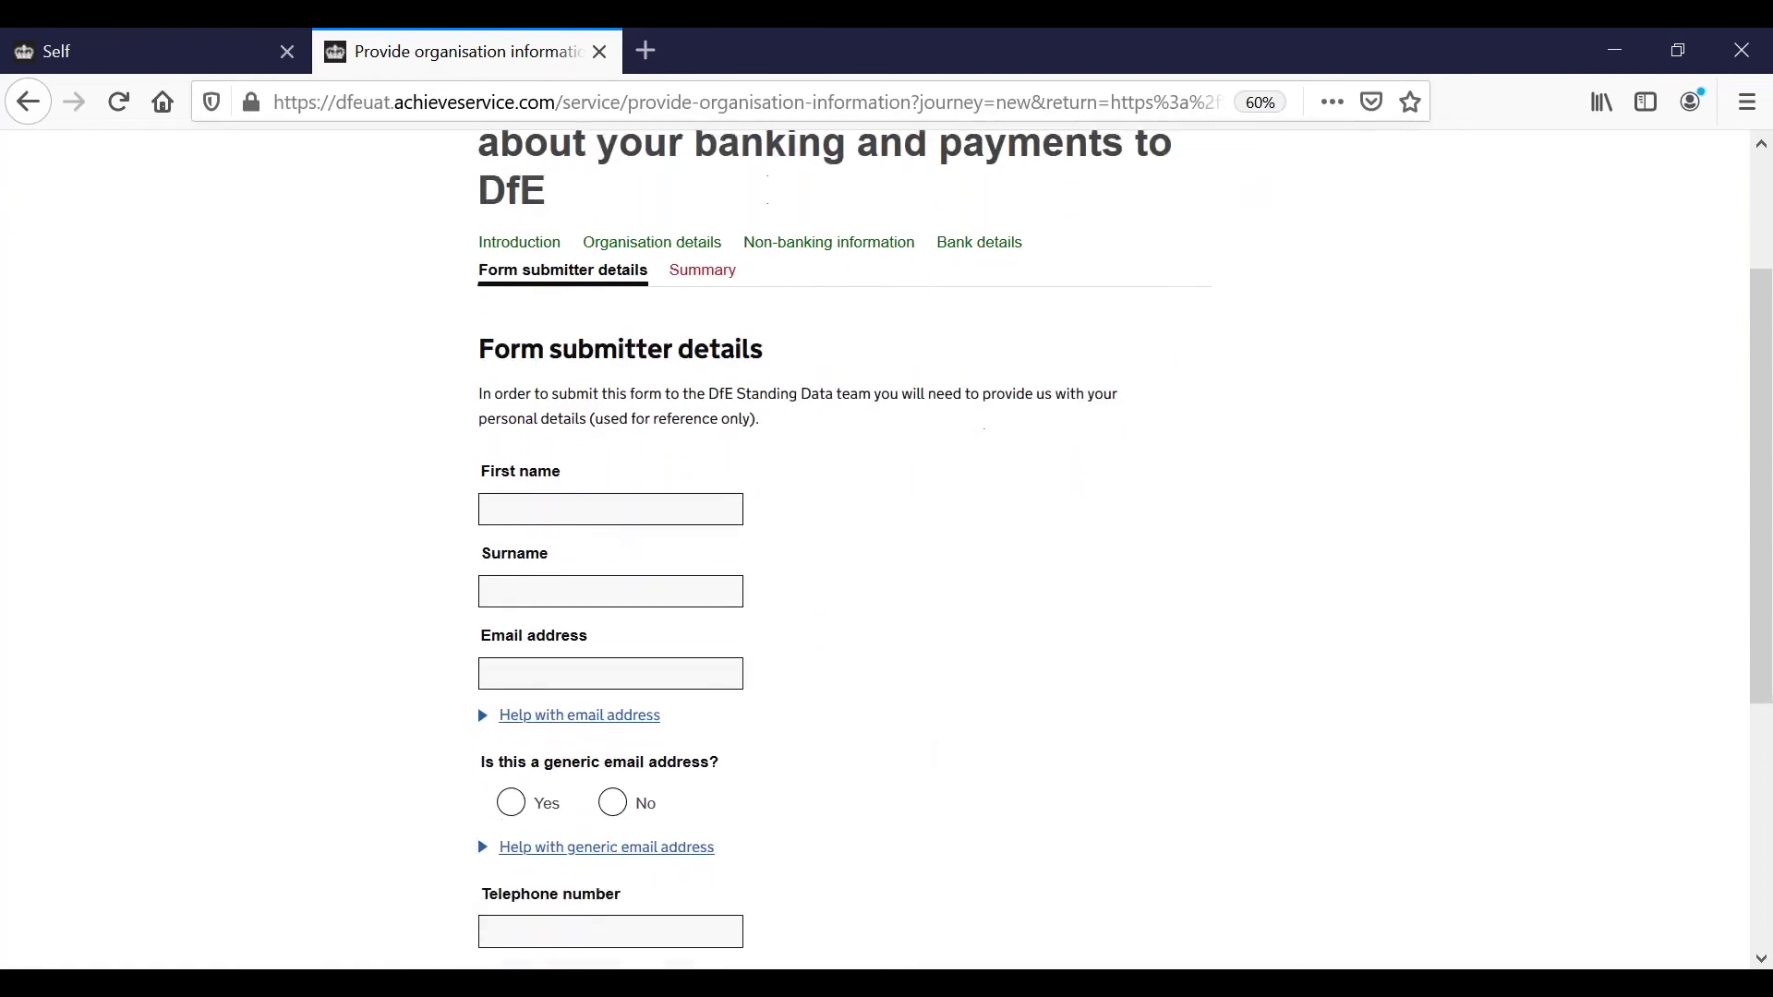
left_click(594, 504)
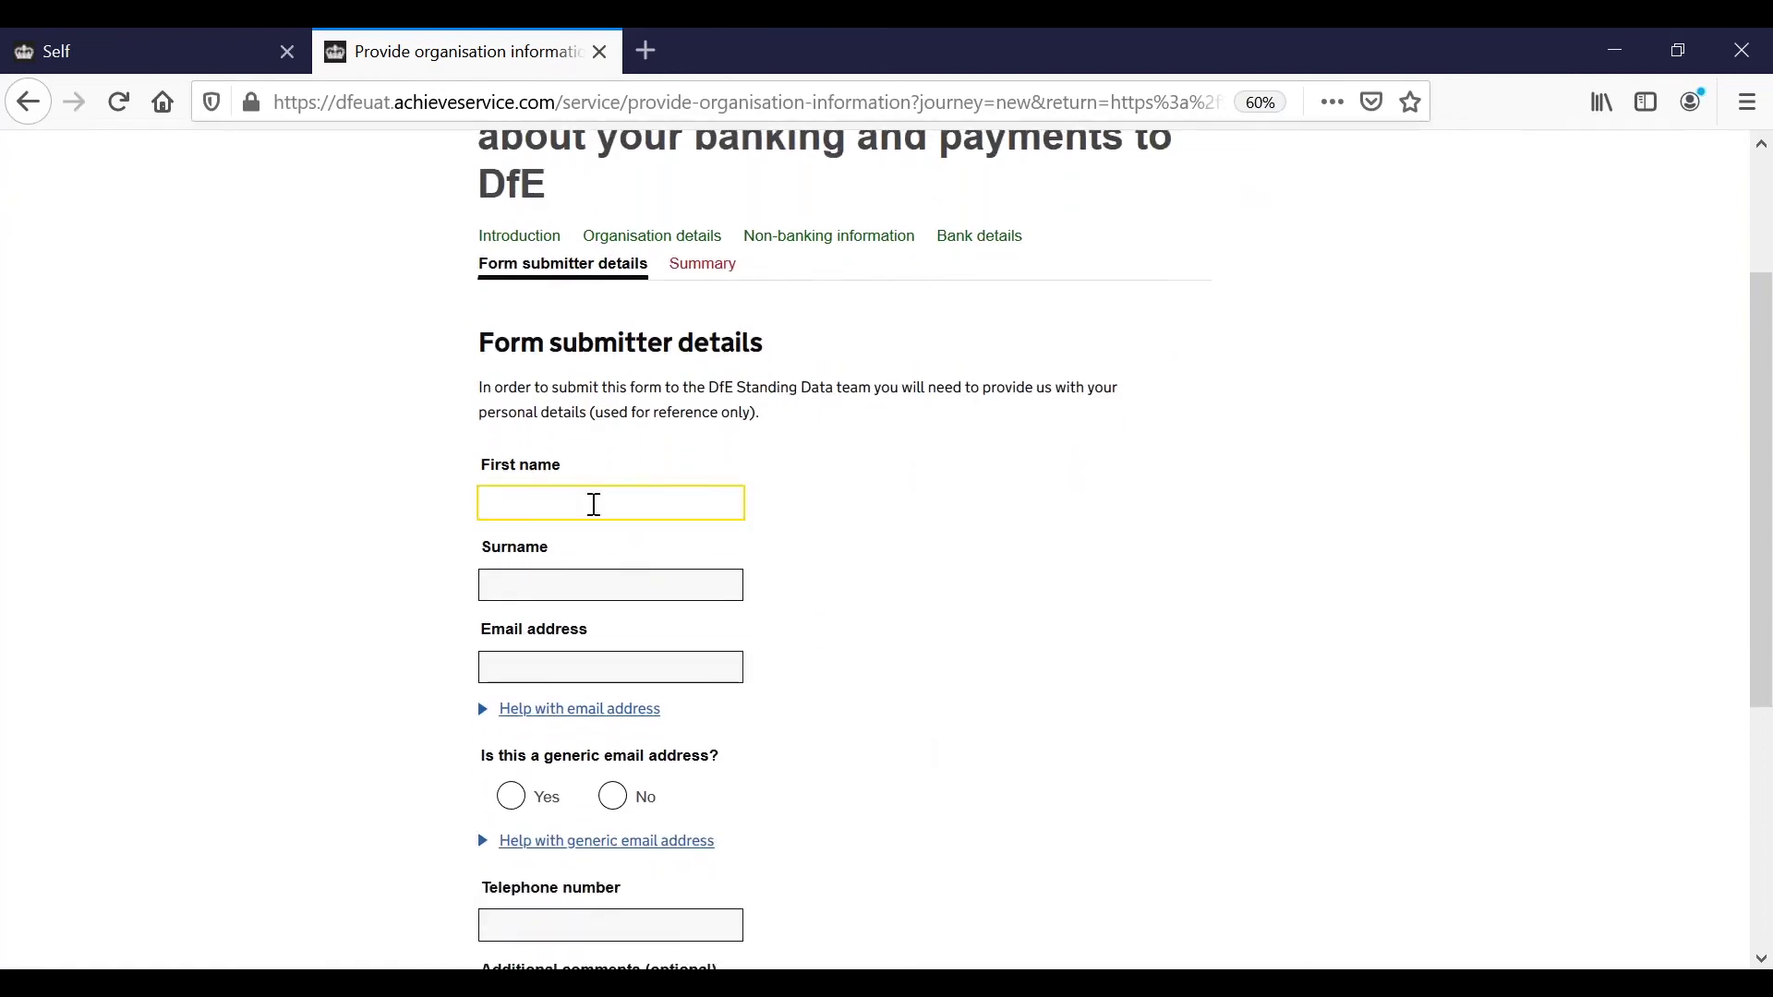
type("John")
left_click(561, 581)
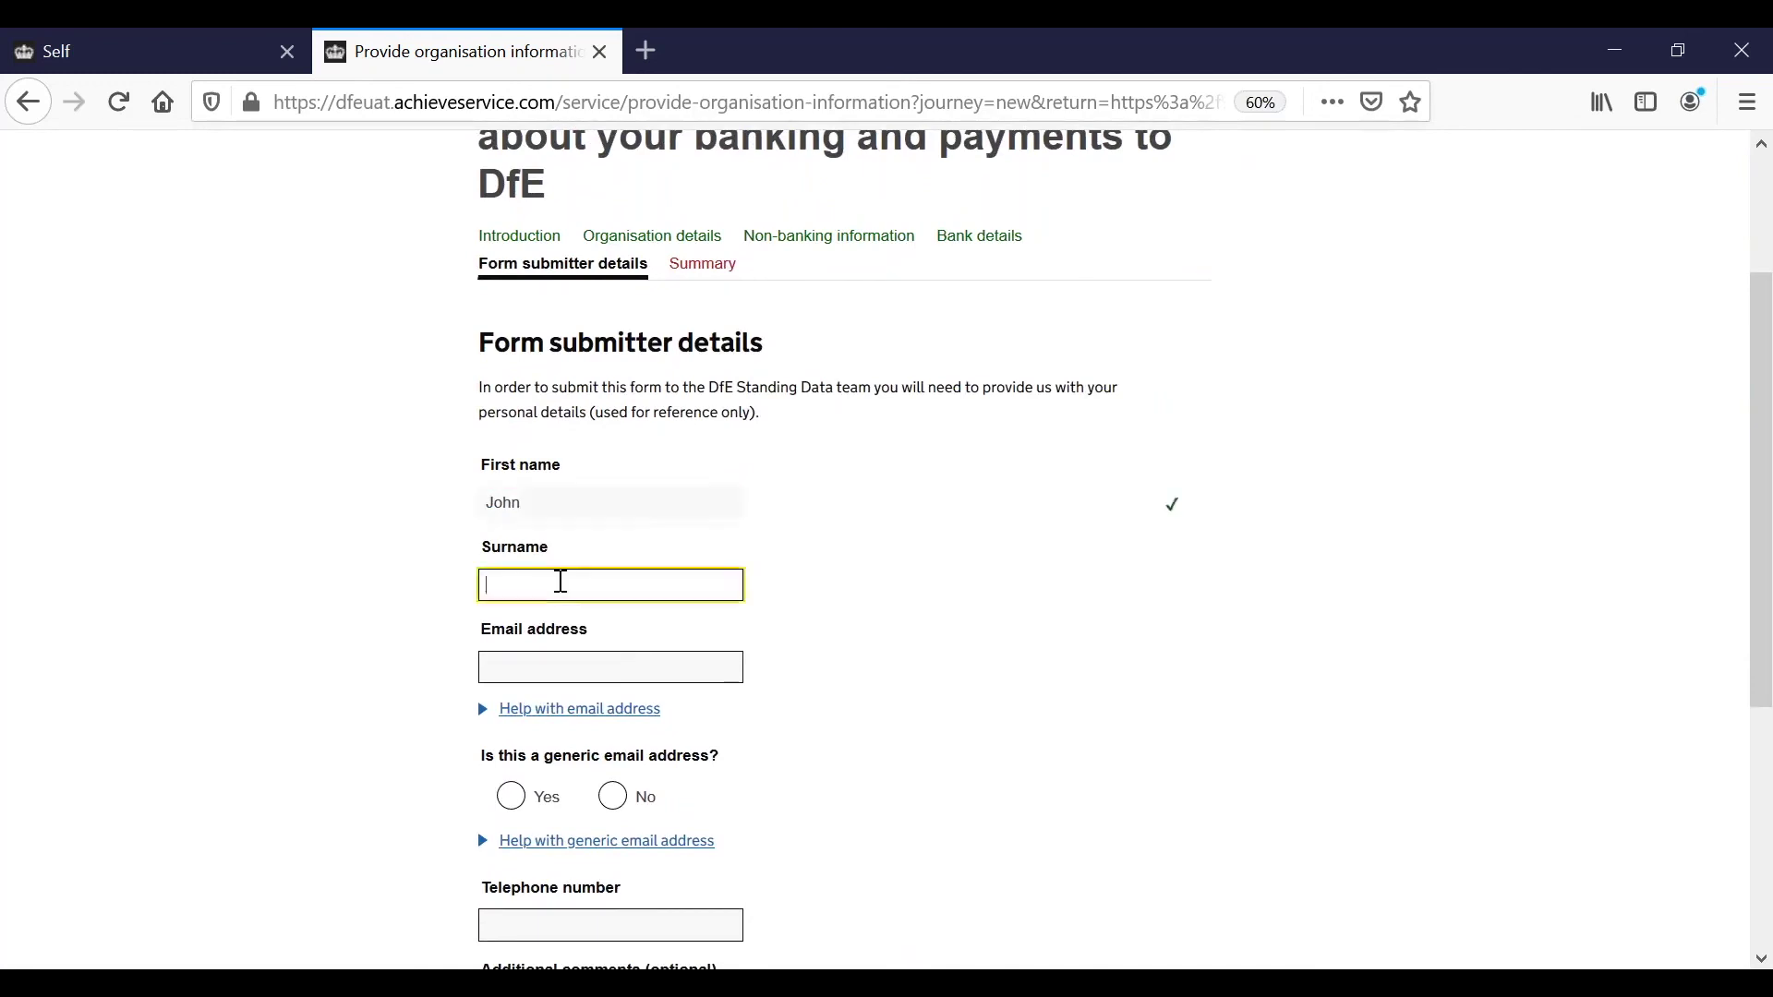
type("Smith")
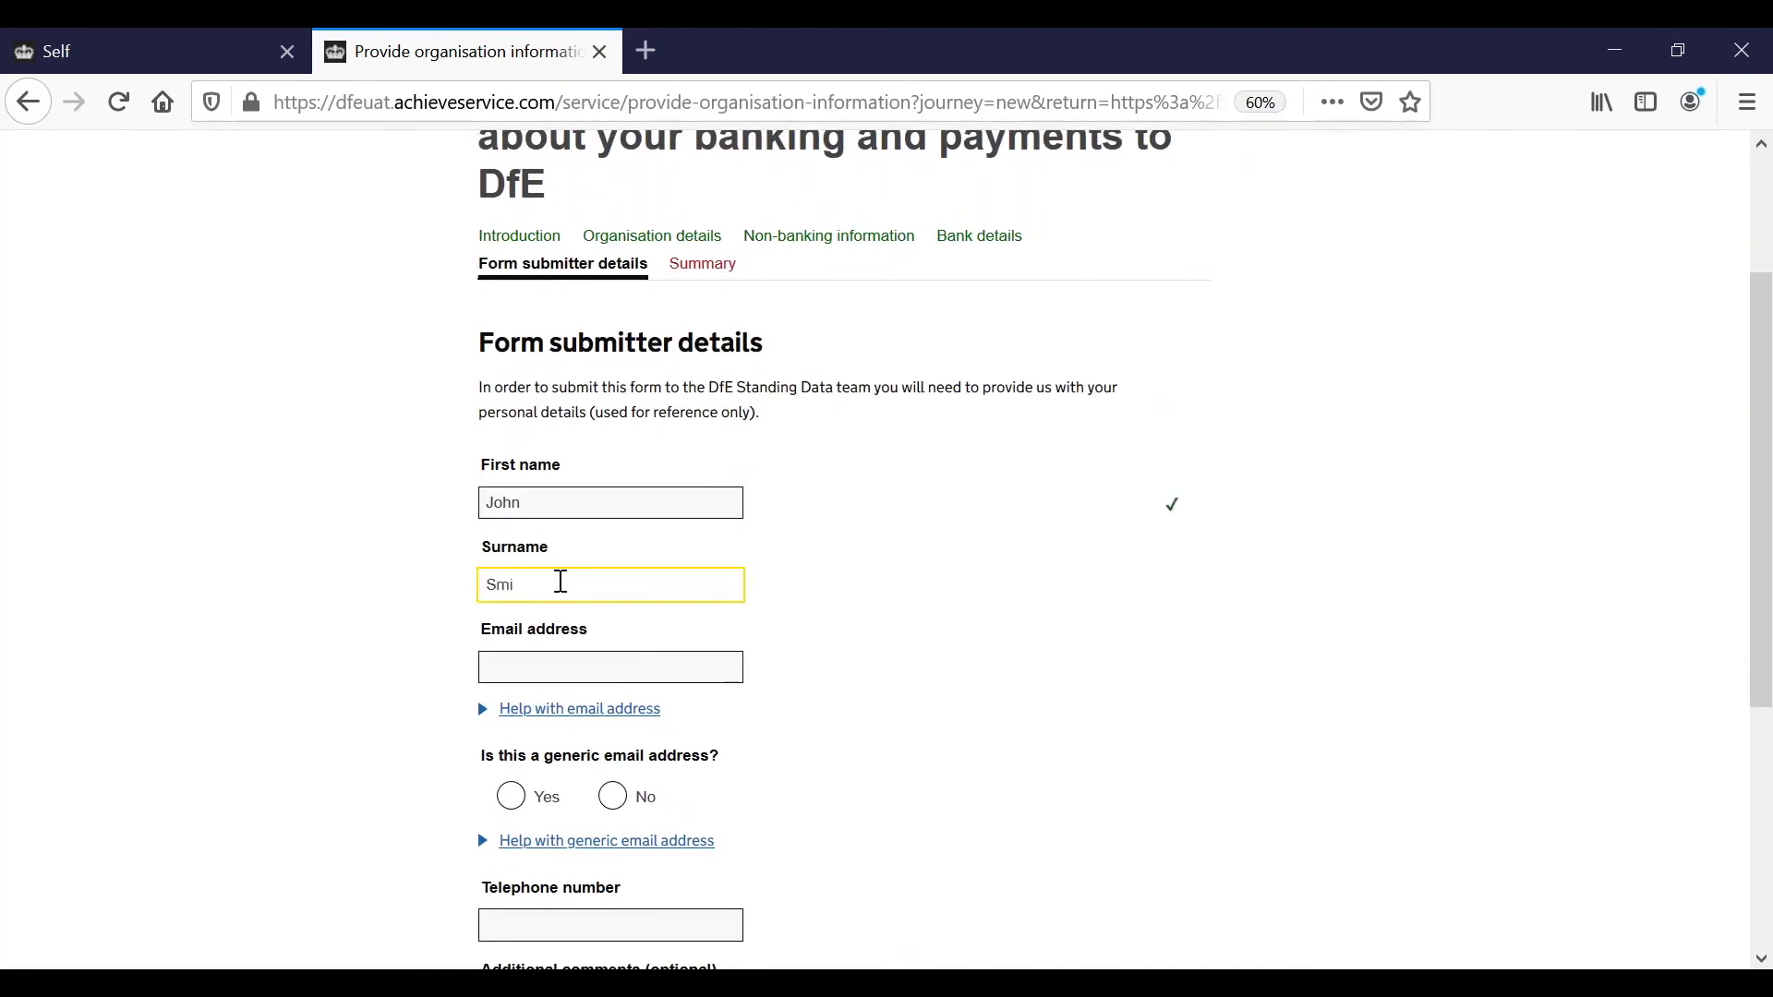
left_click(595, 664)
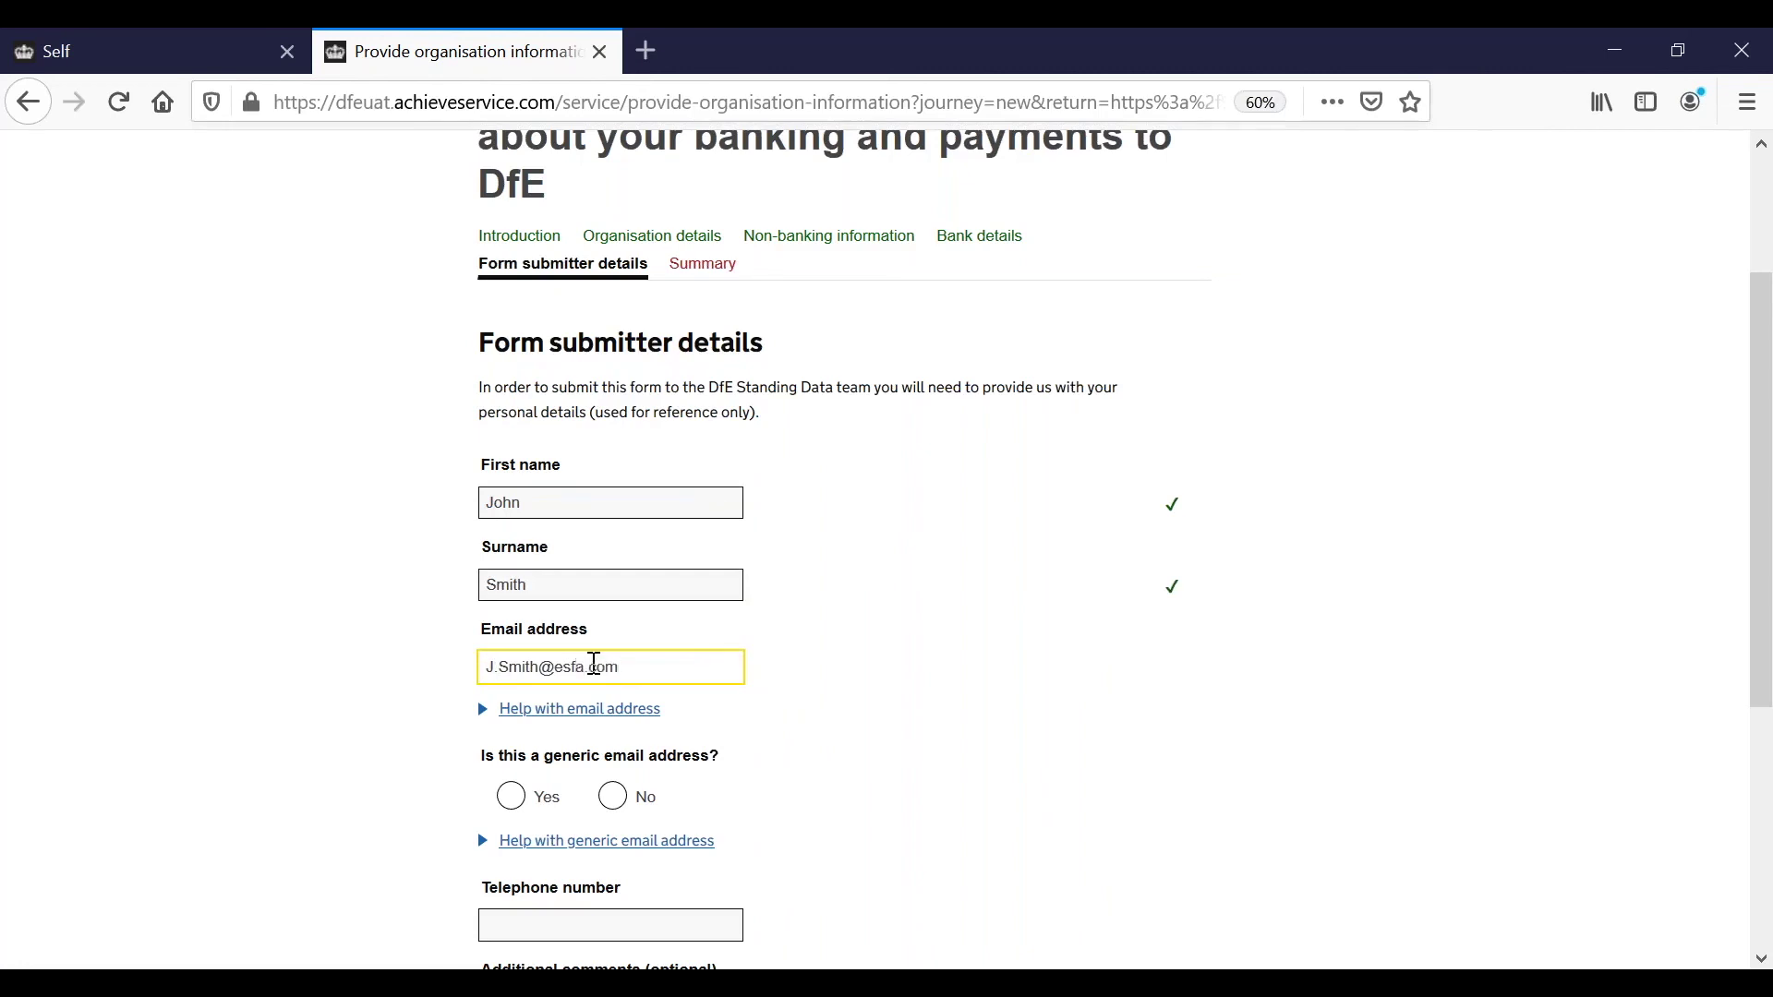
Mark the email as not generic, fill the telephone field, and add the comment 'Other Comments'.
scroll(594, 665, "down", 3)
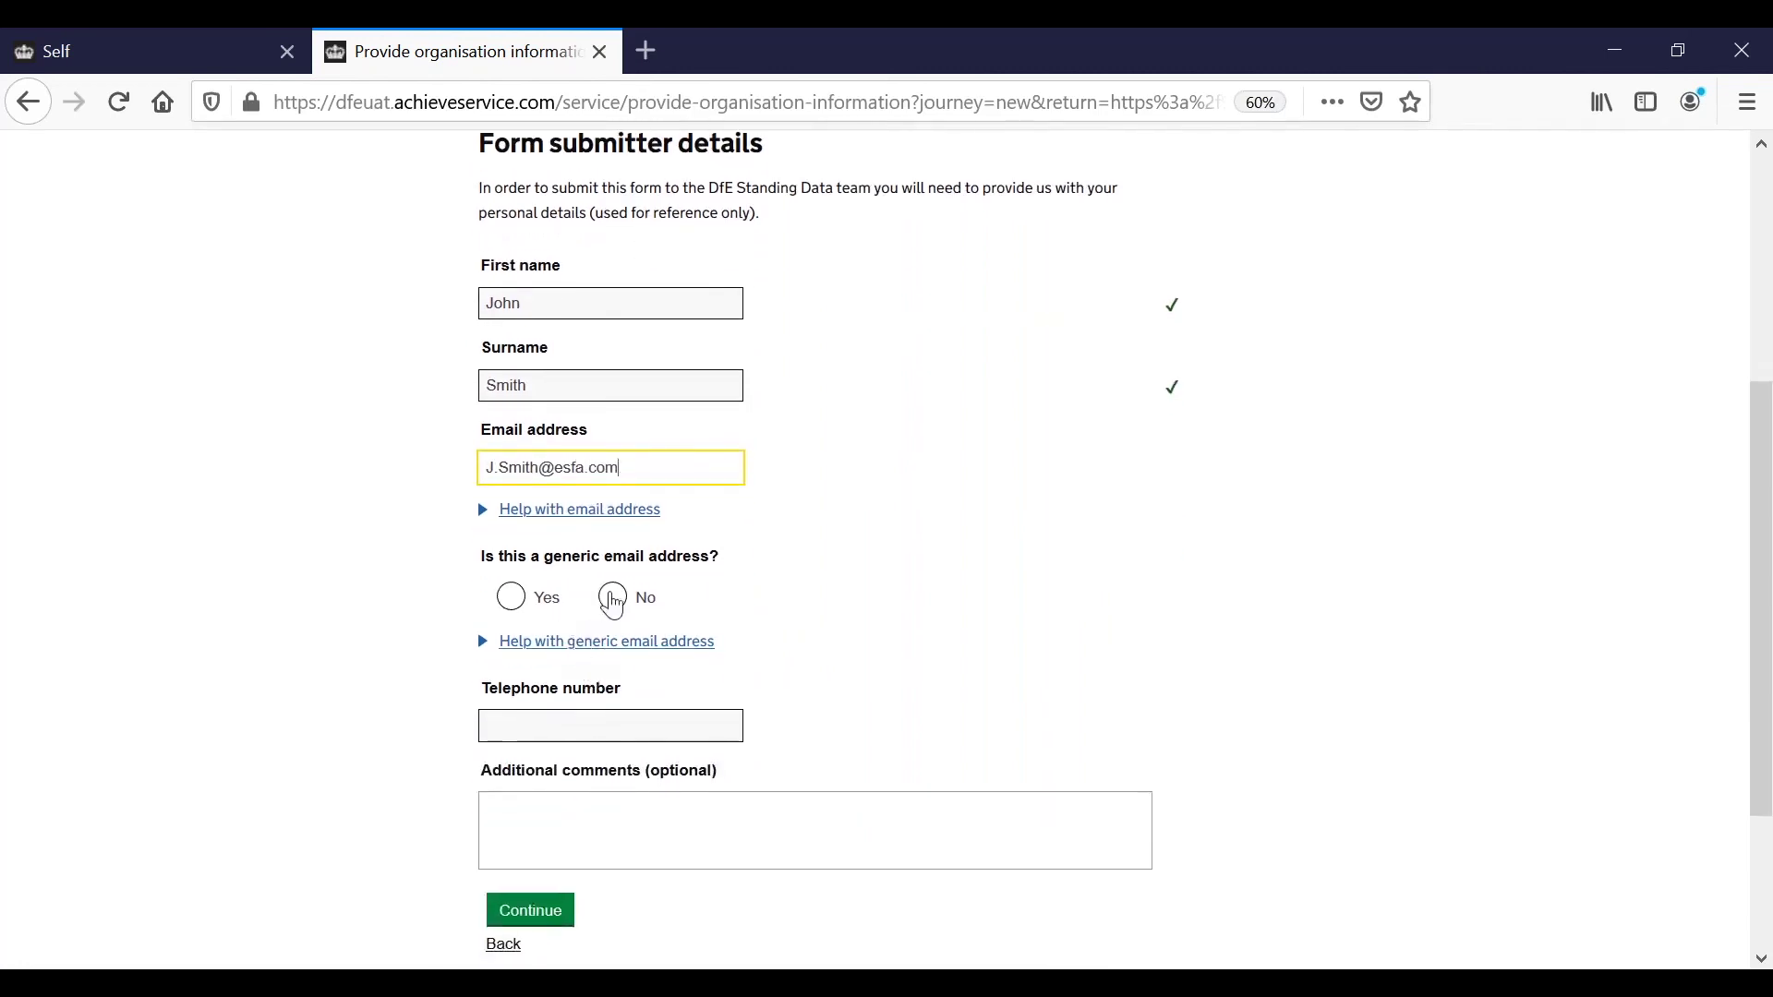
left_click(613, 606)
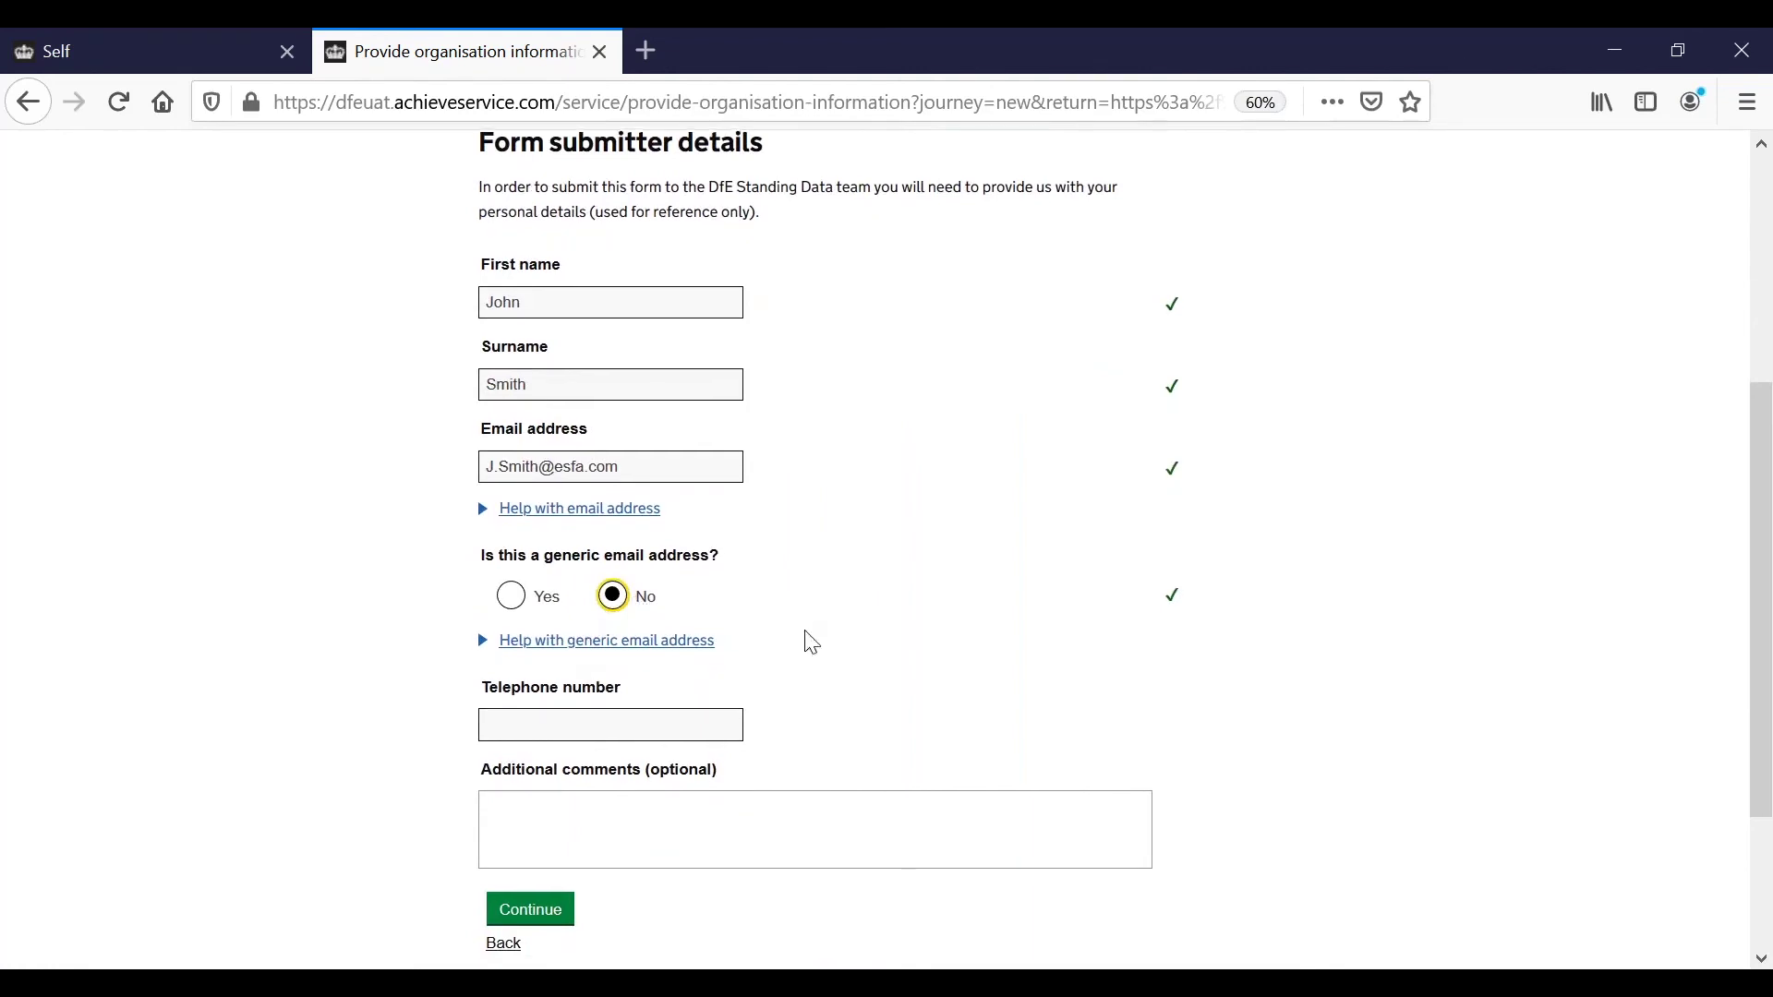
scroll(805, 638, "down", 2)
left_click(674, 579)
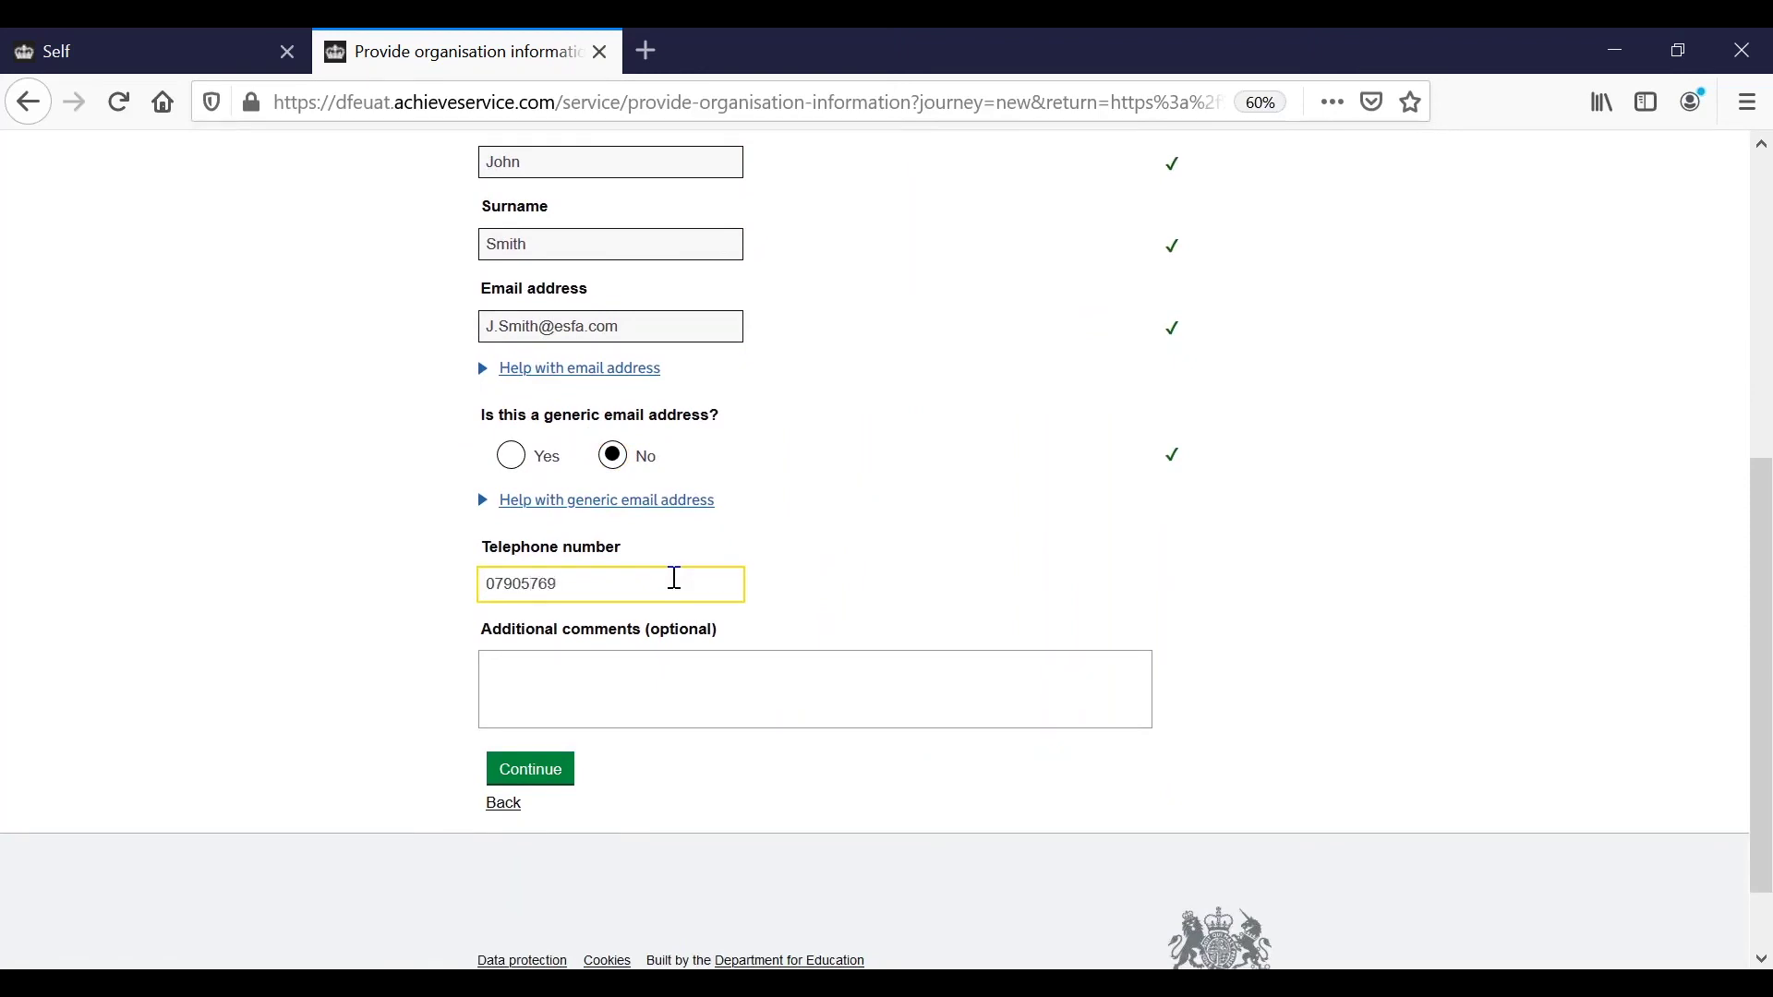
left_click(623, 679)
type("Other Comments")
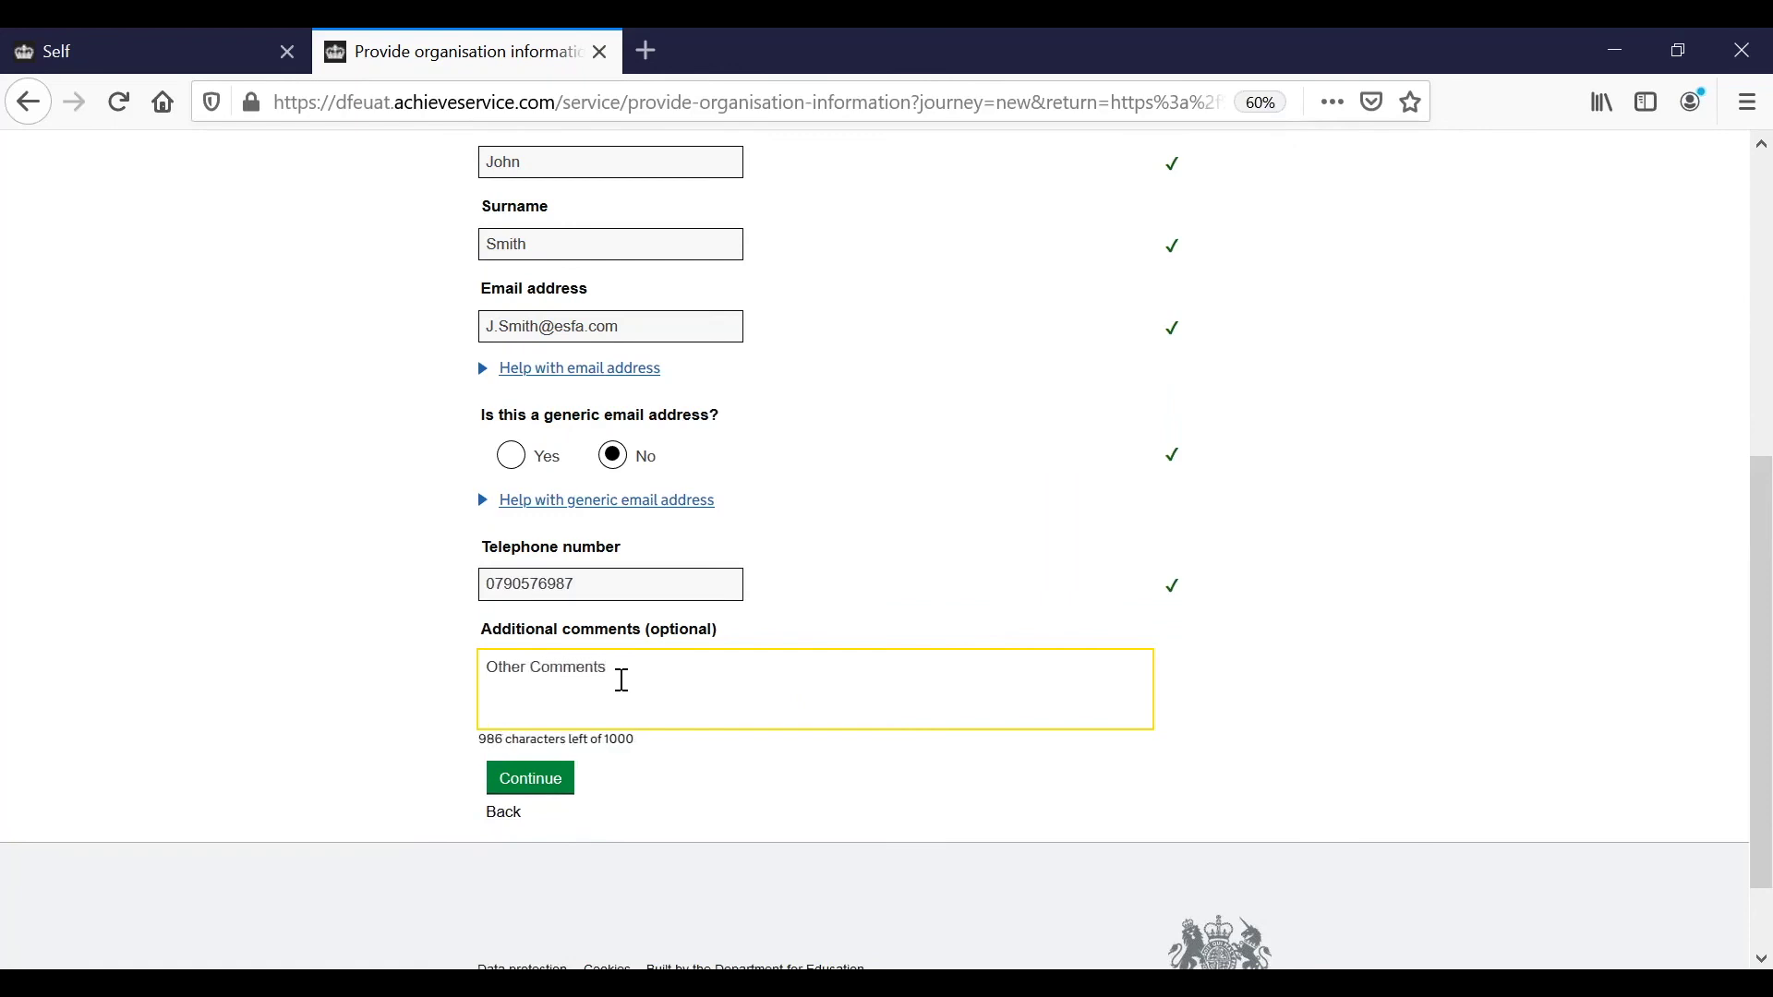
scroll(622, 680, "down", 2)
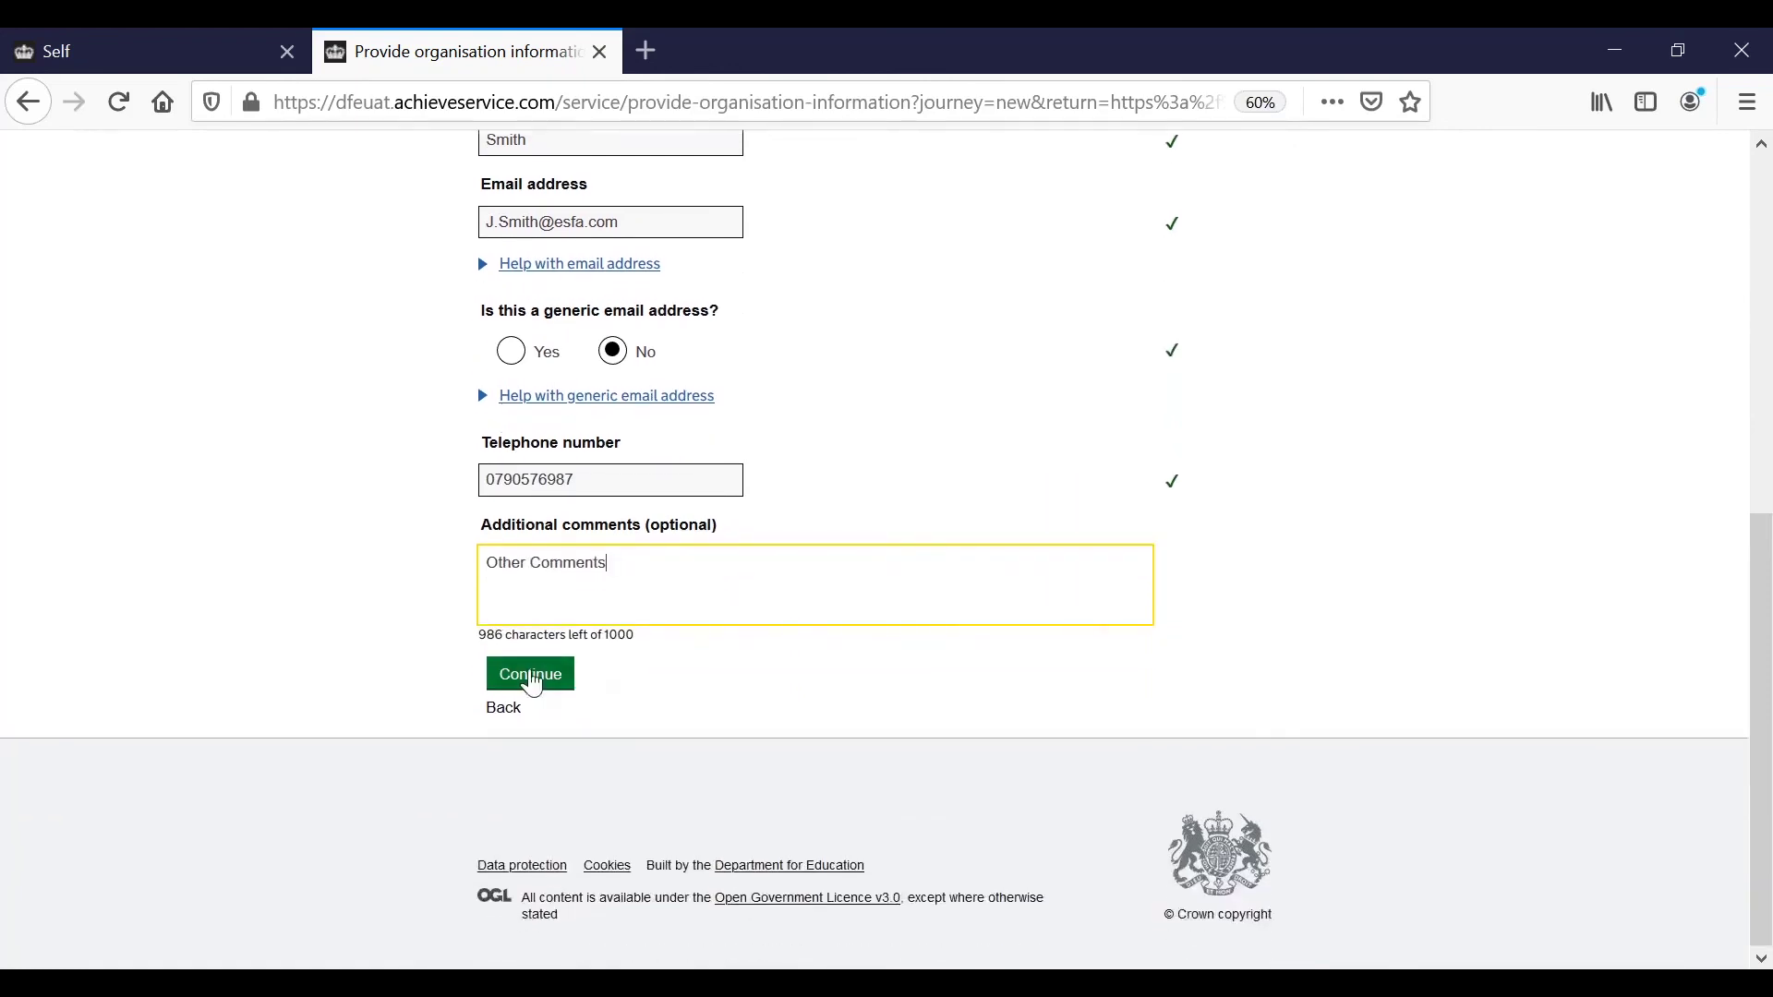
Continue to 'Check your answers' and review every section down to the declaration.
left_click(531, 684)
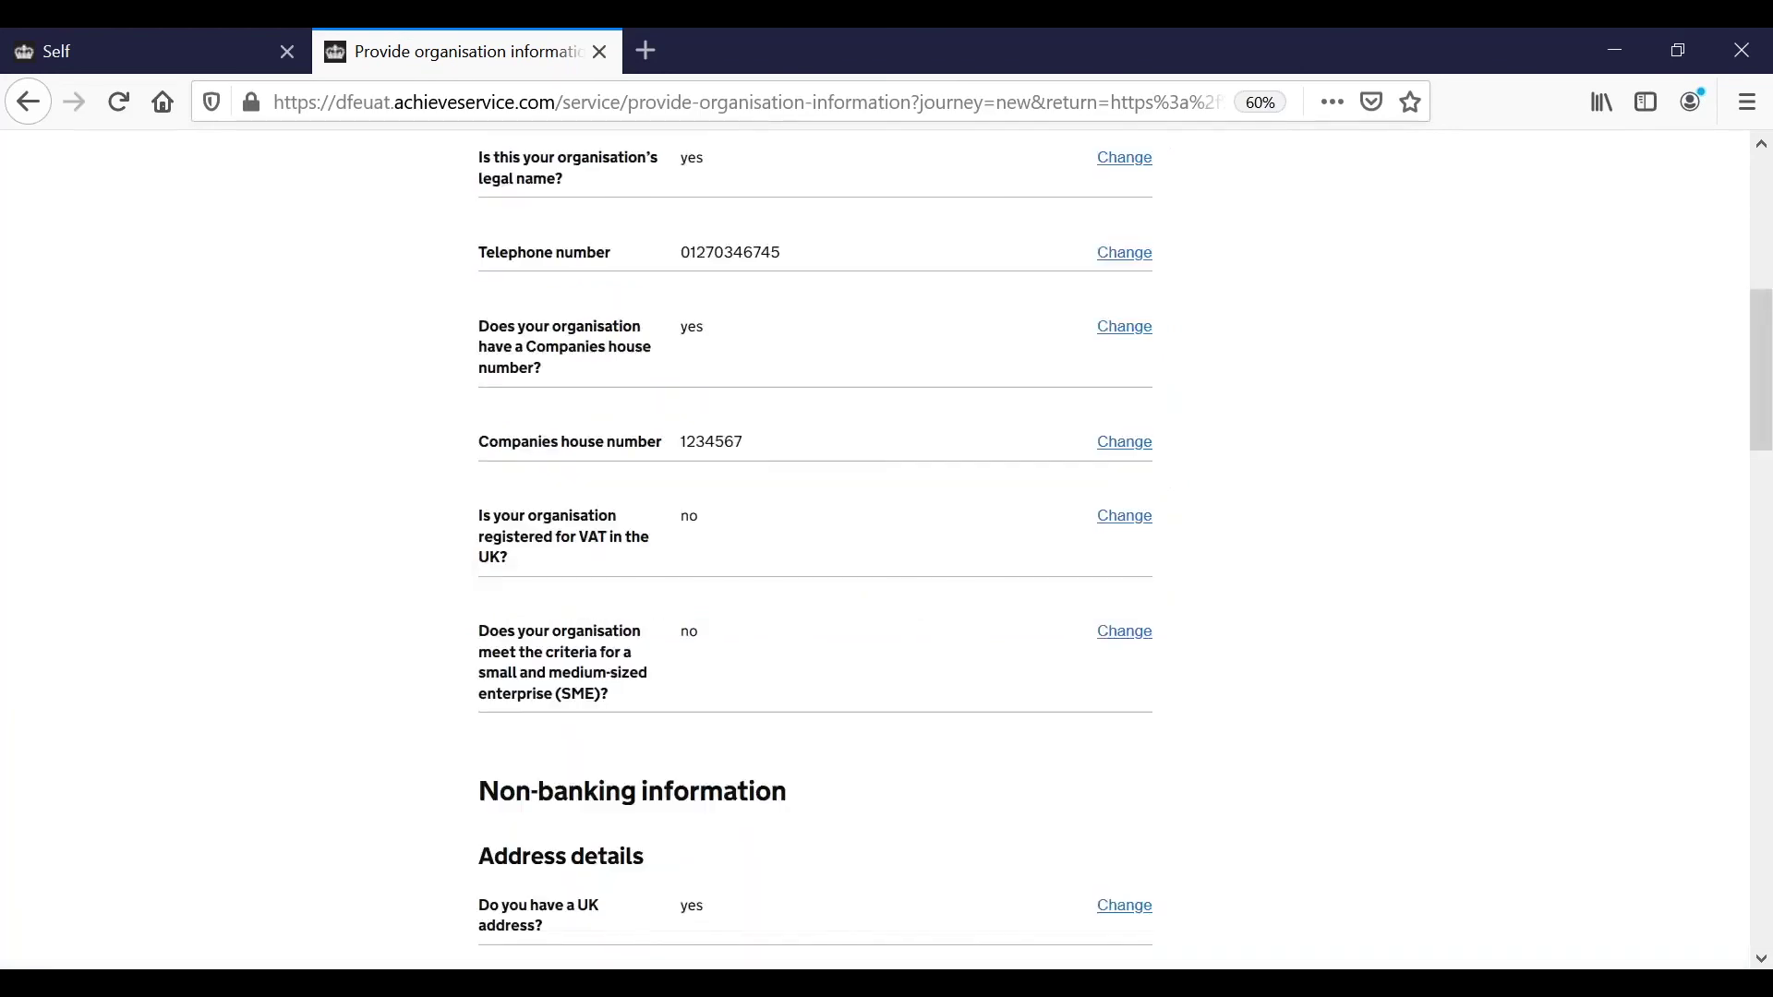
scroll(1123, 557, "up", 4)
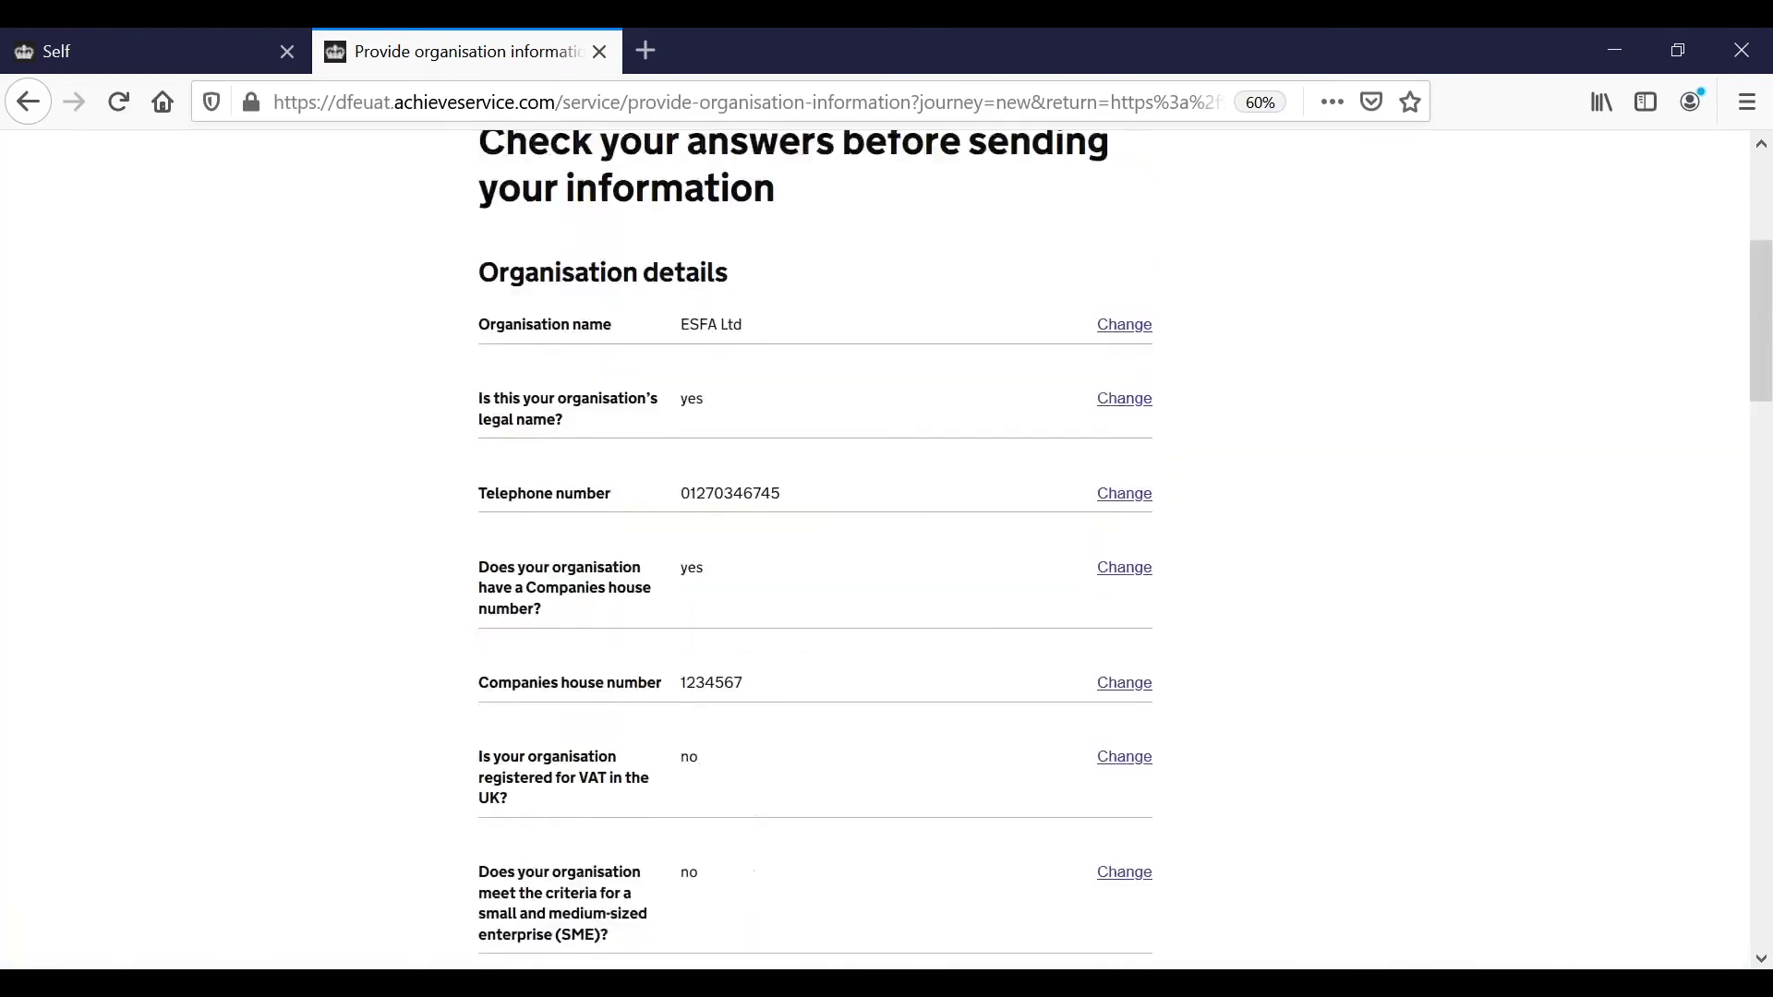
scroll(1124, 558, "up", 1)
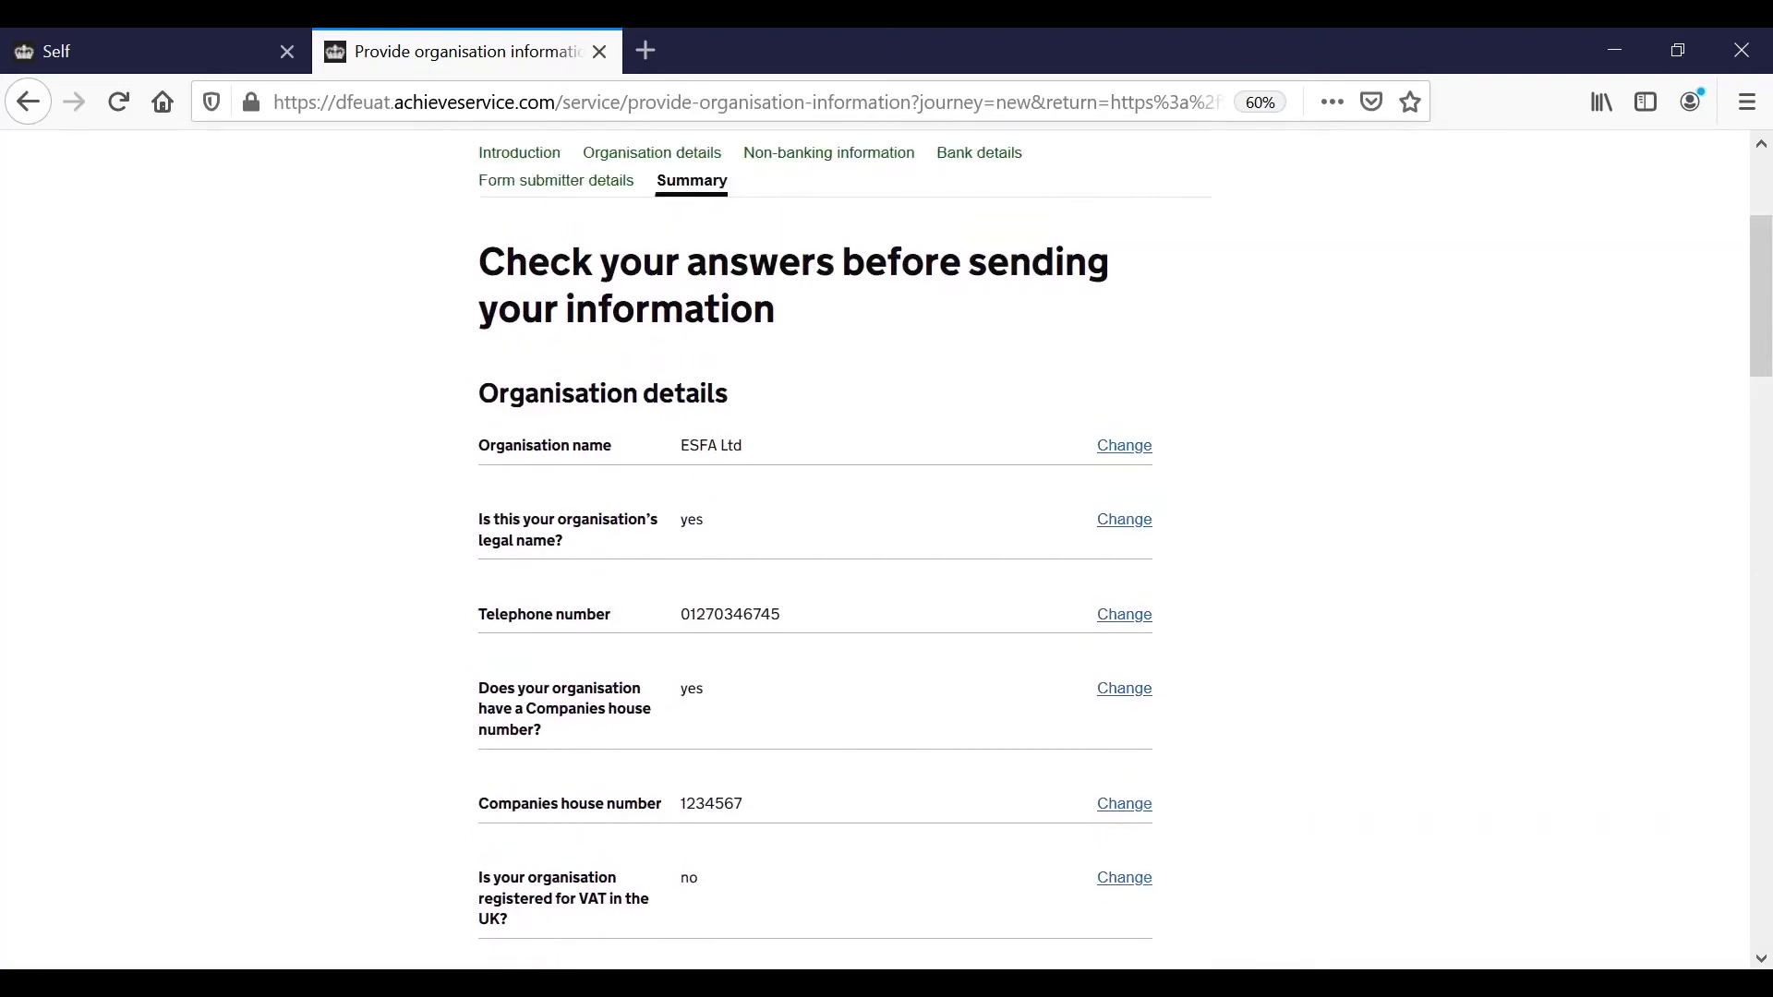
scroll(874, 550, "up", 4)
scroll(1211, 285, "down", 1)
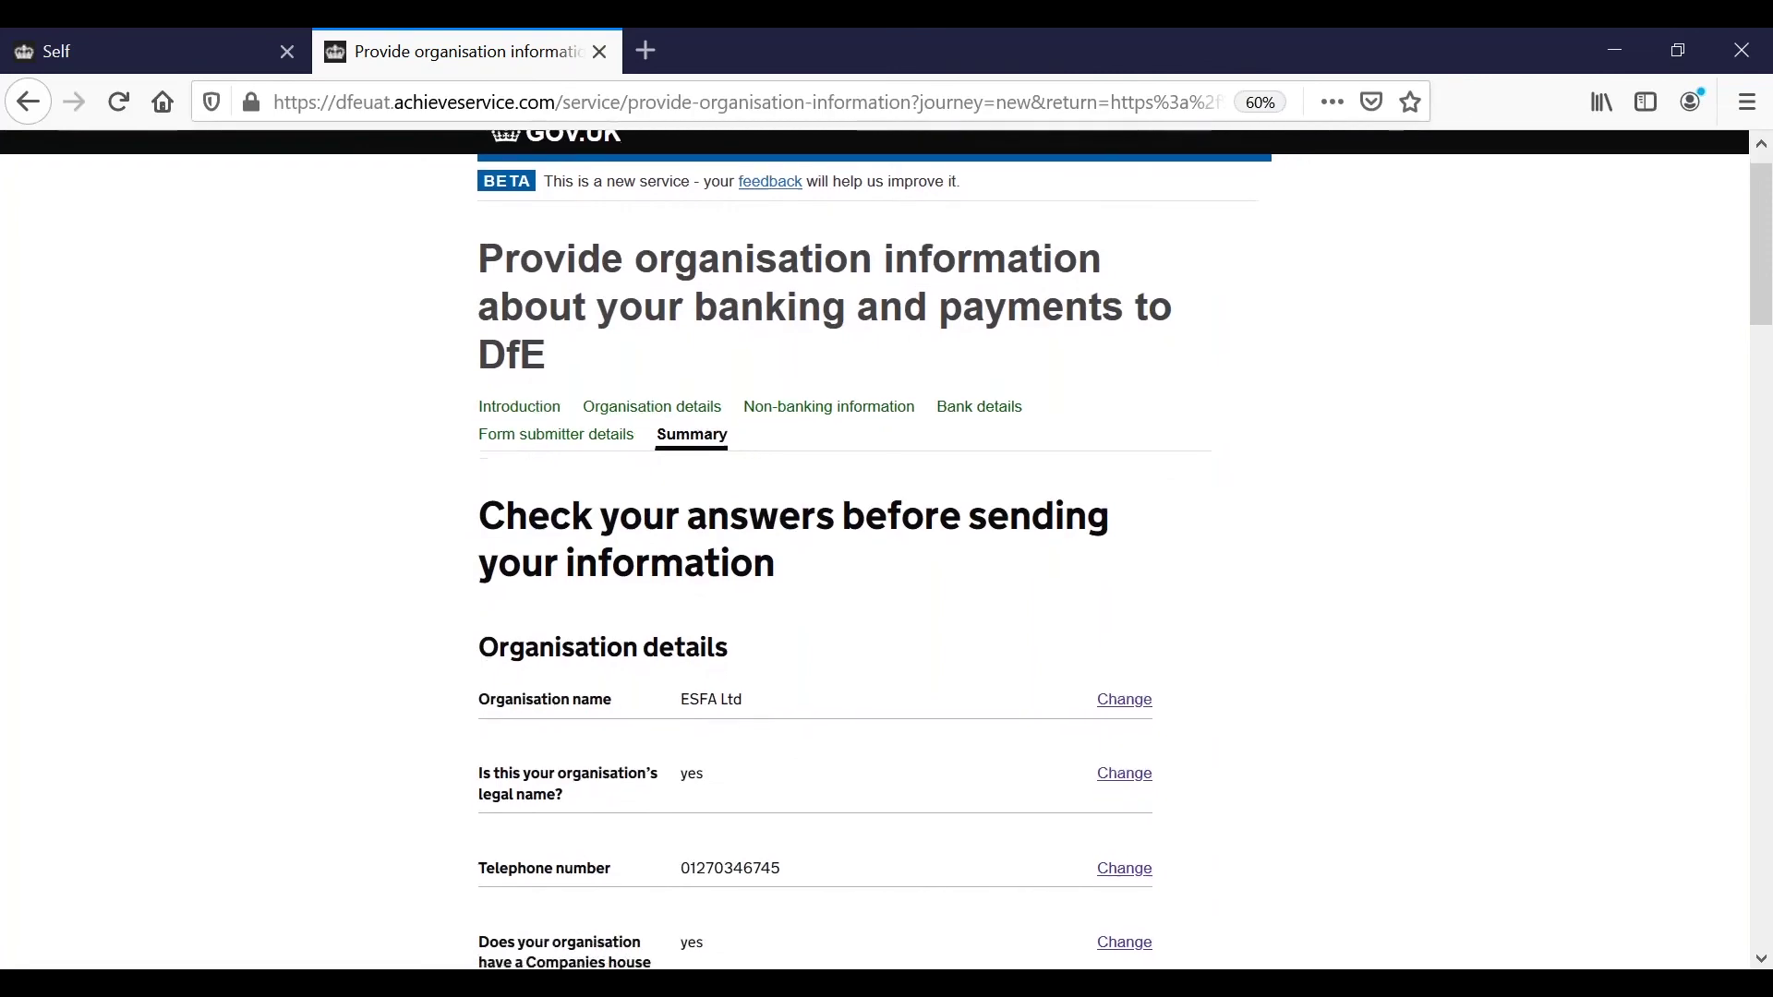
scroll(875, 550, "down", 3)
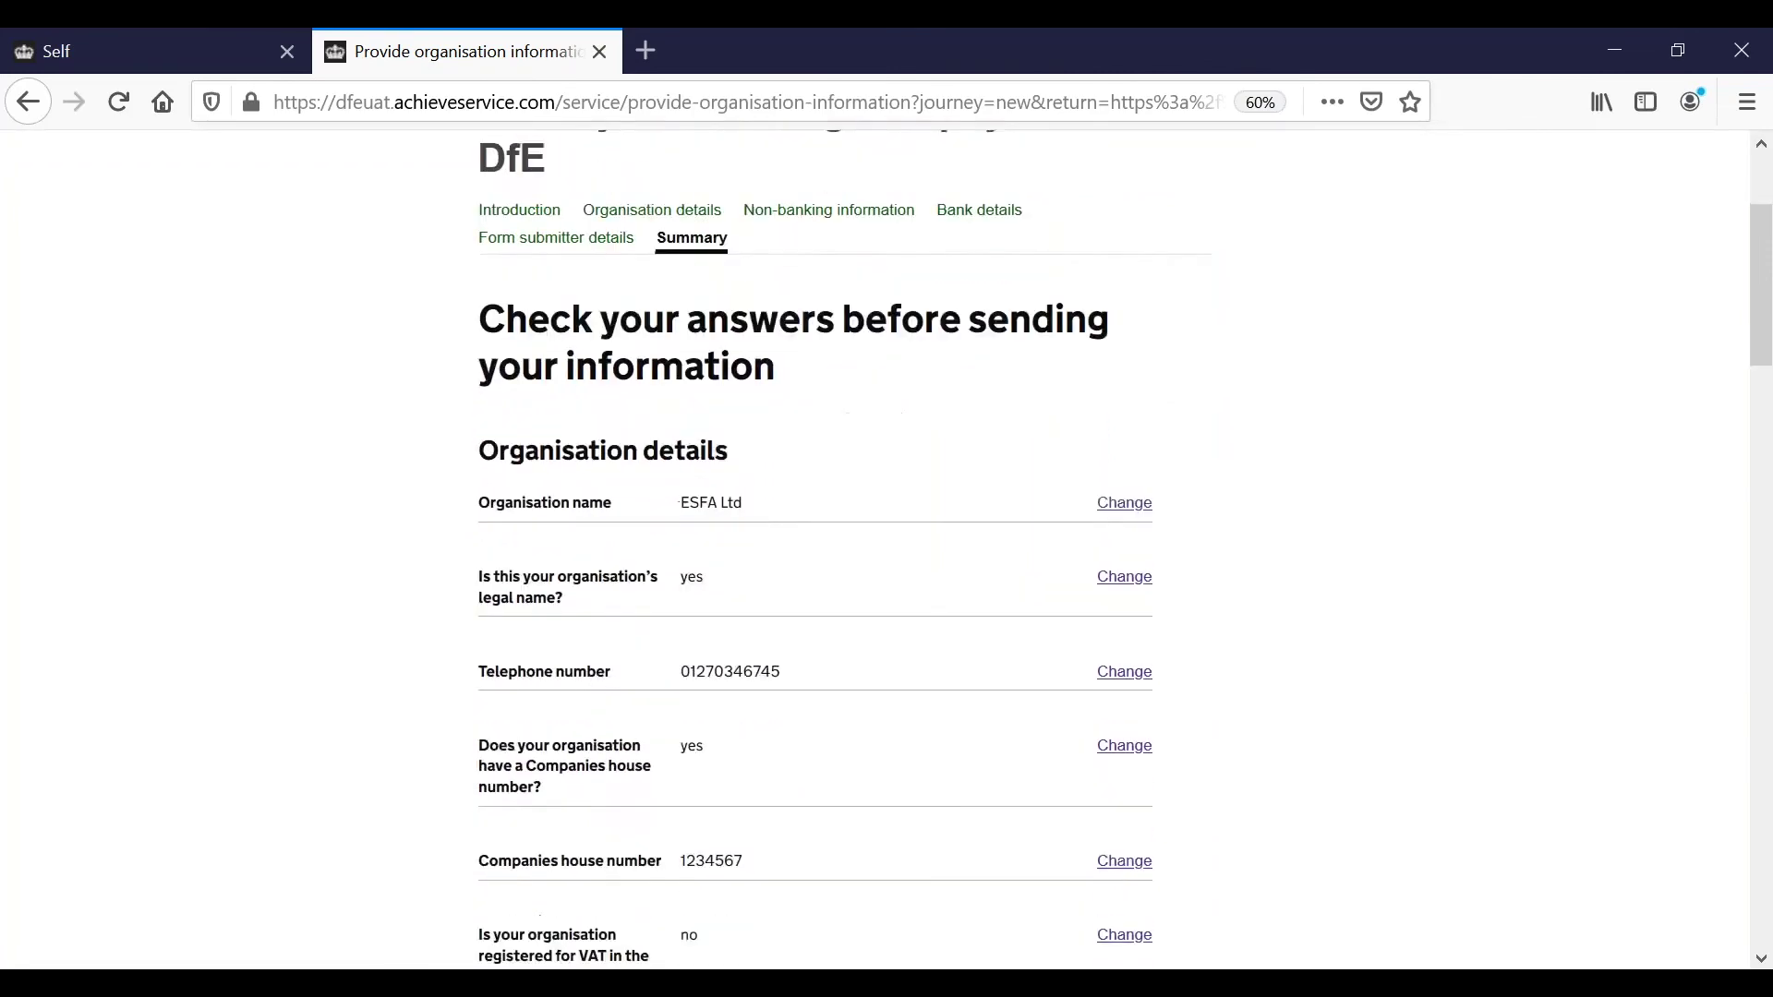
scroll(875, 549, "down", 10)
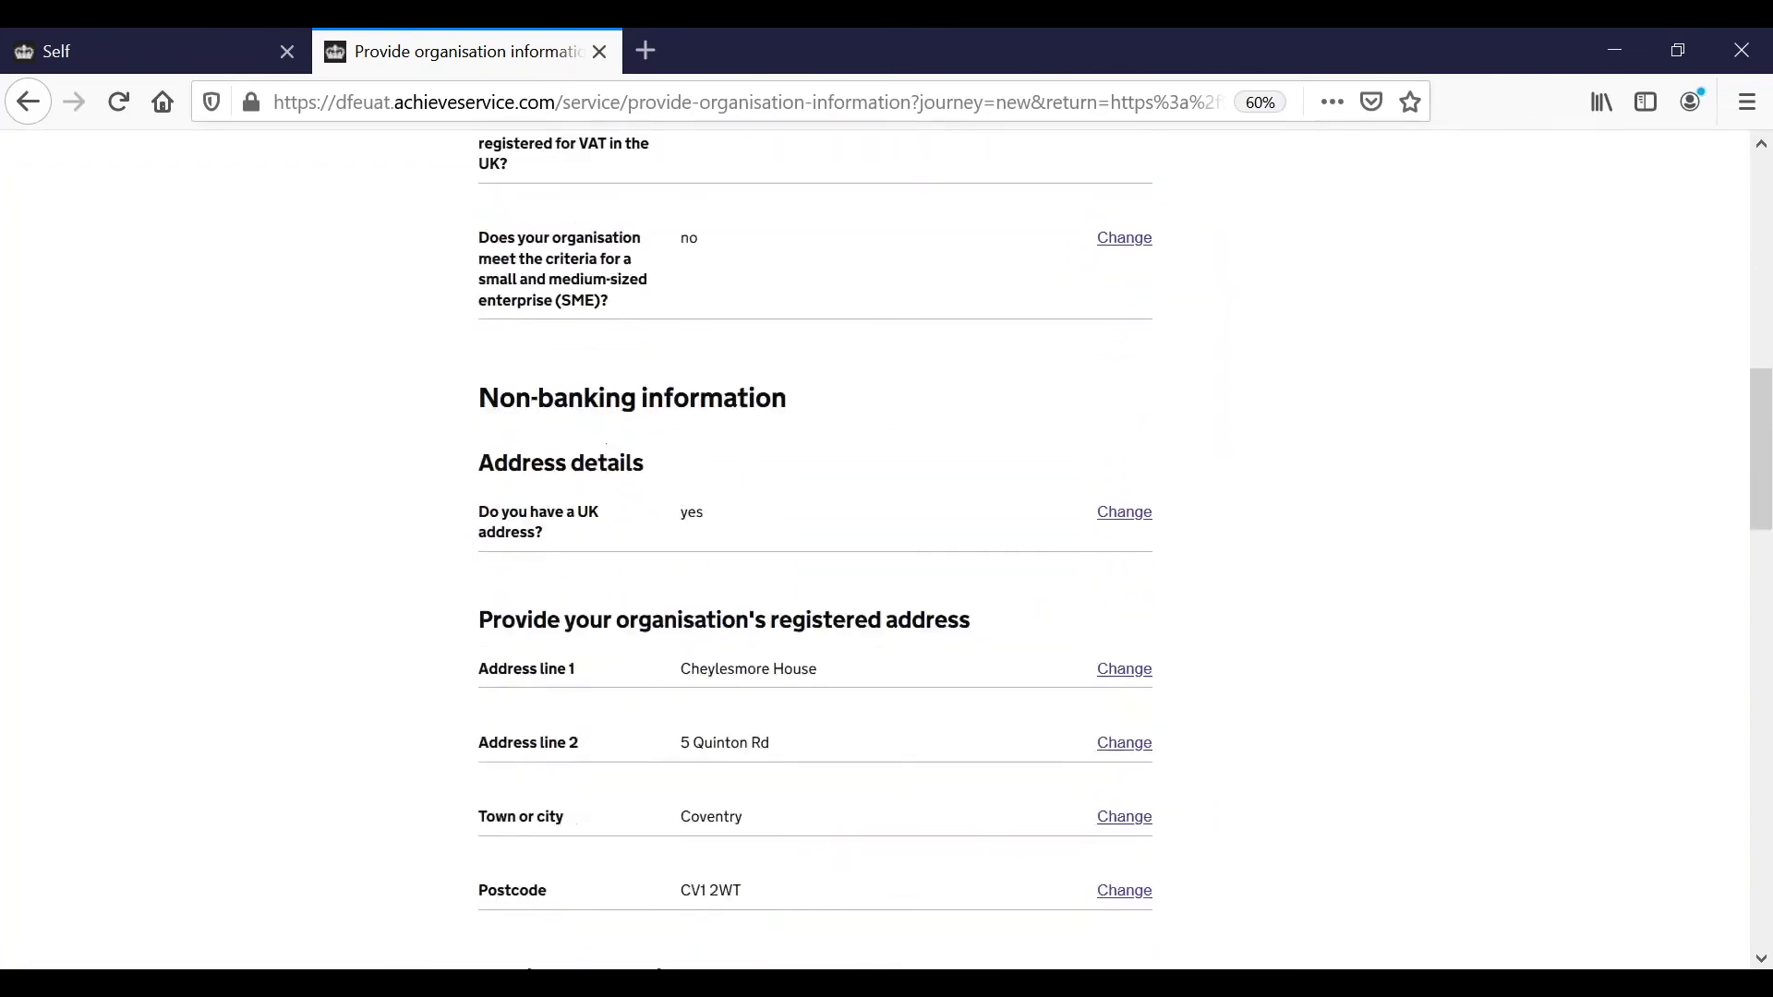
scroll(874, 550, "down", 8)
scroll(874, 549, "down", 6)
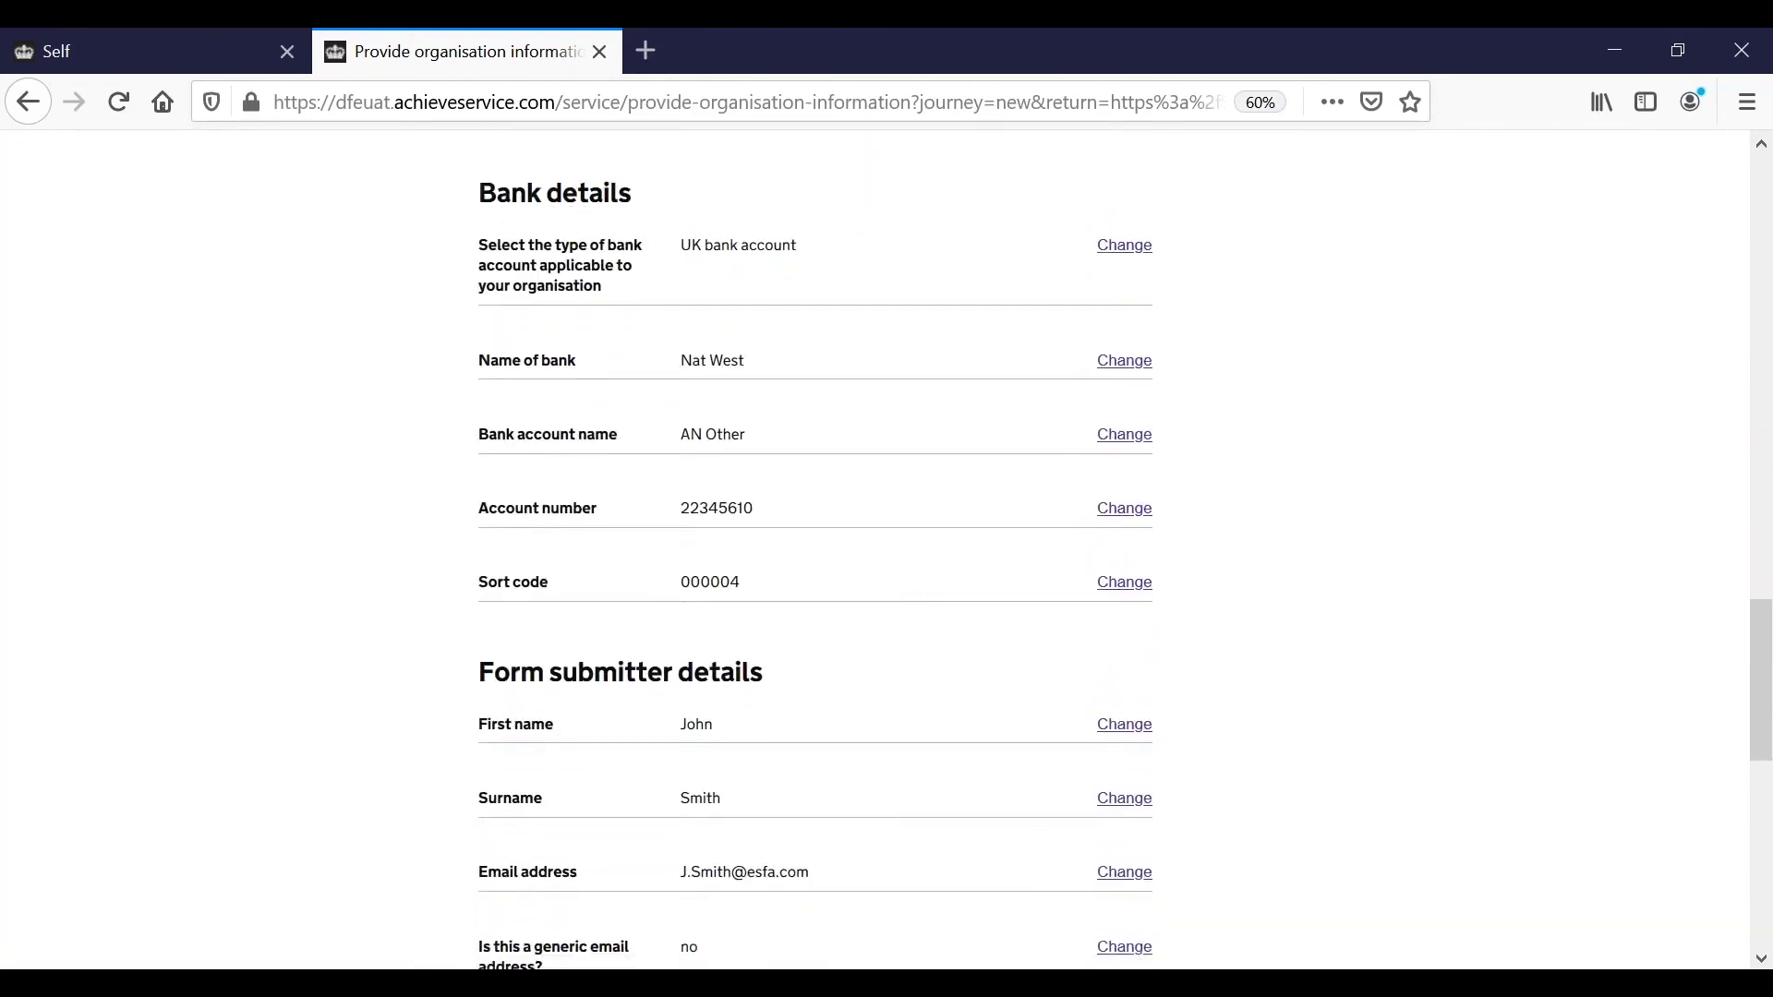
scroll(874, 549, "down", 9)
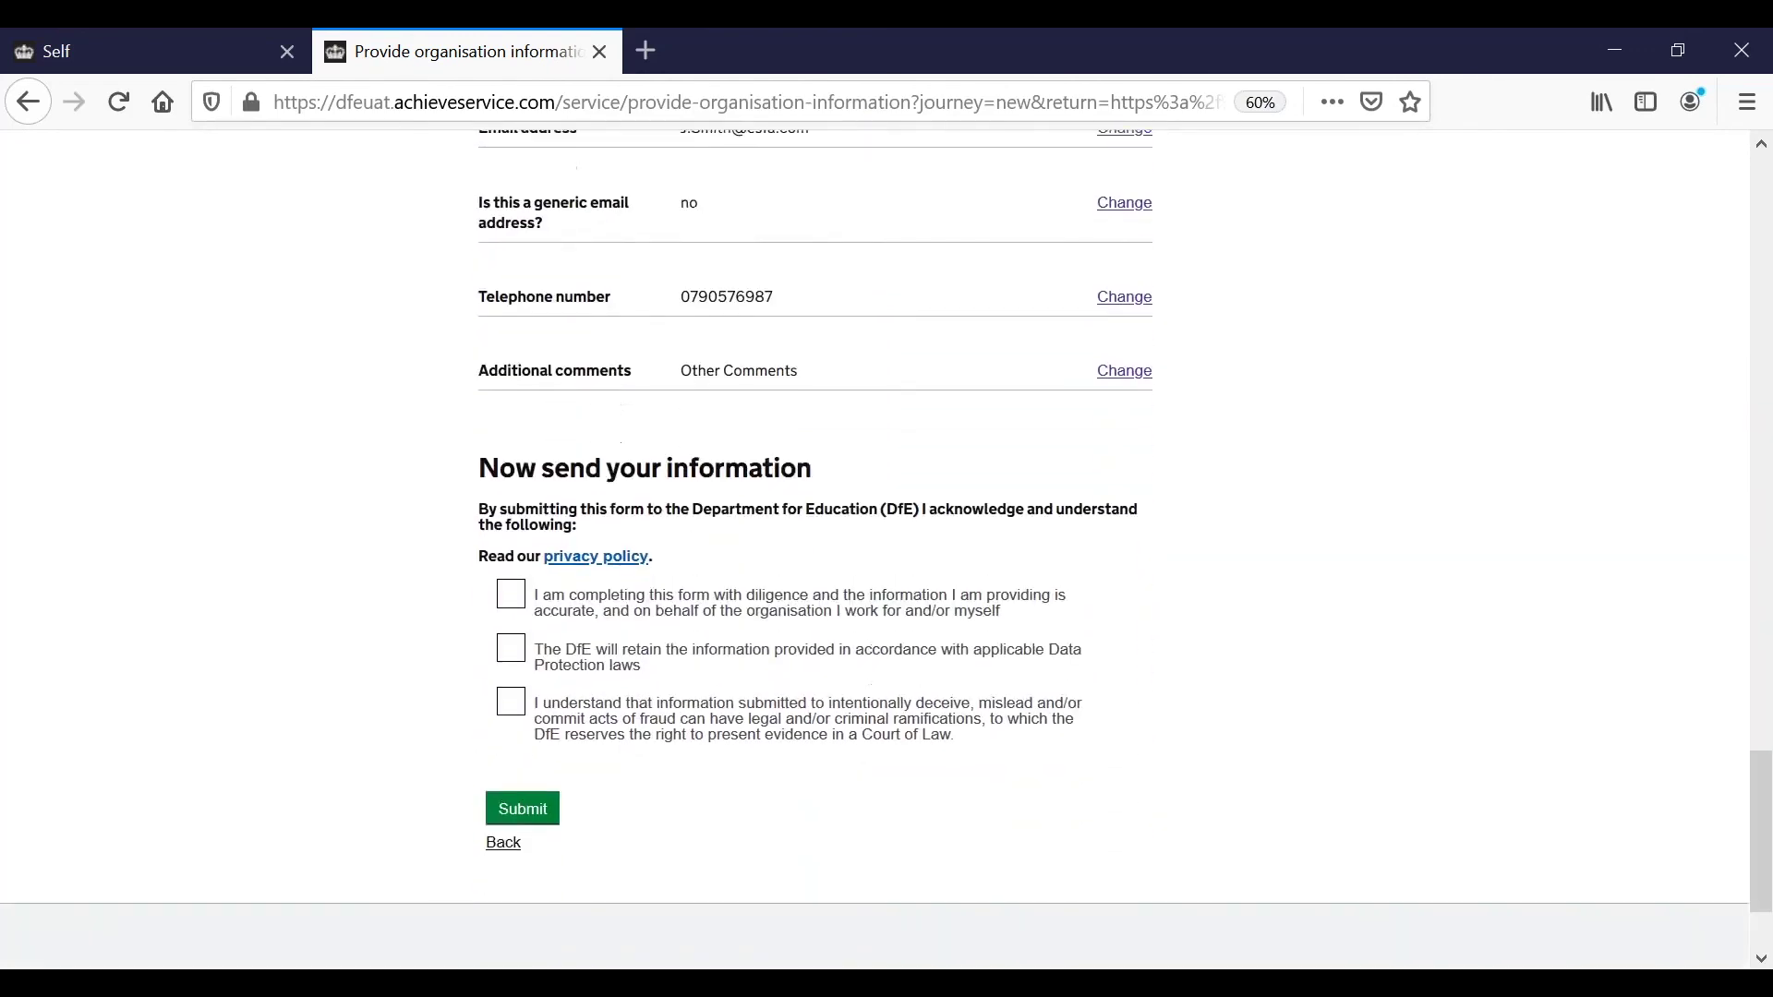
scroll(505, 628, "down", 1)
Tick the accuracy, data retention and false-information declarations, then submit the form.
left_click(510, 514)
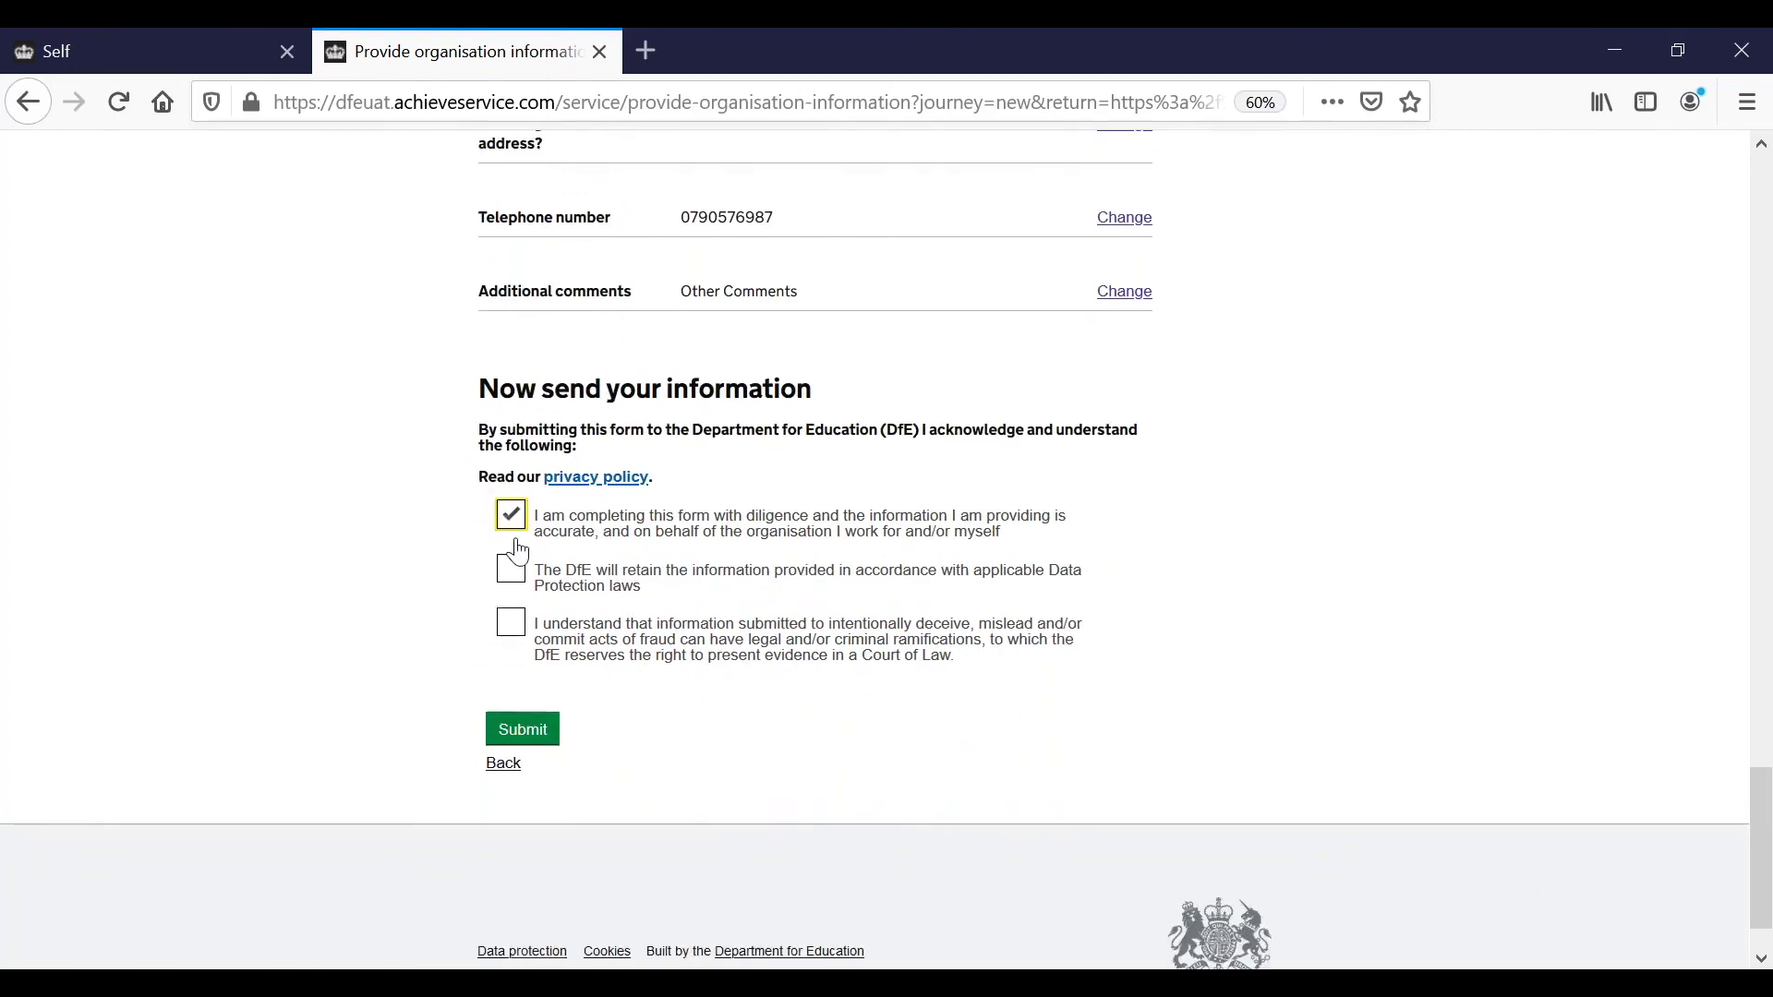
left_click(511, 573)
left_click(513, 628)
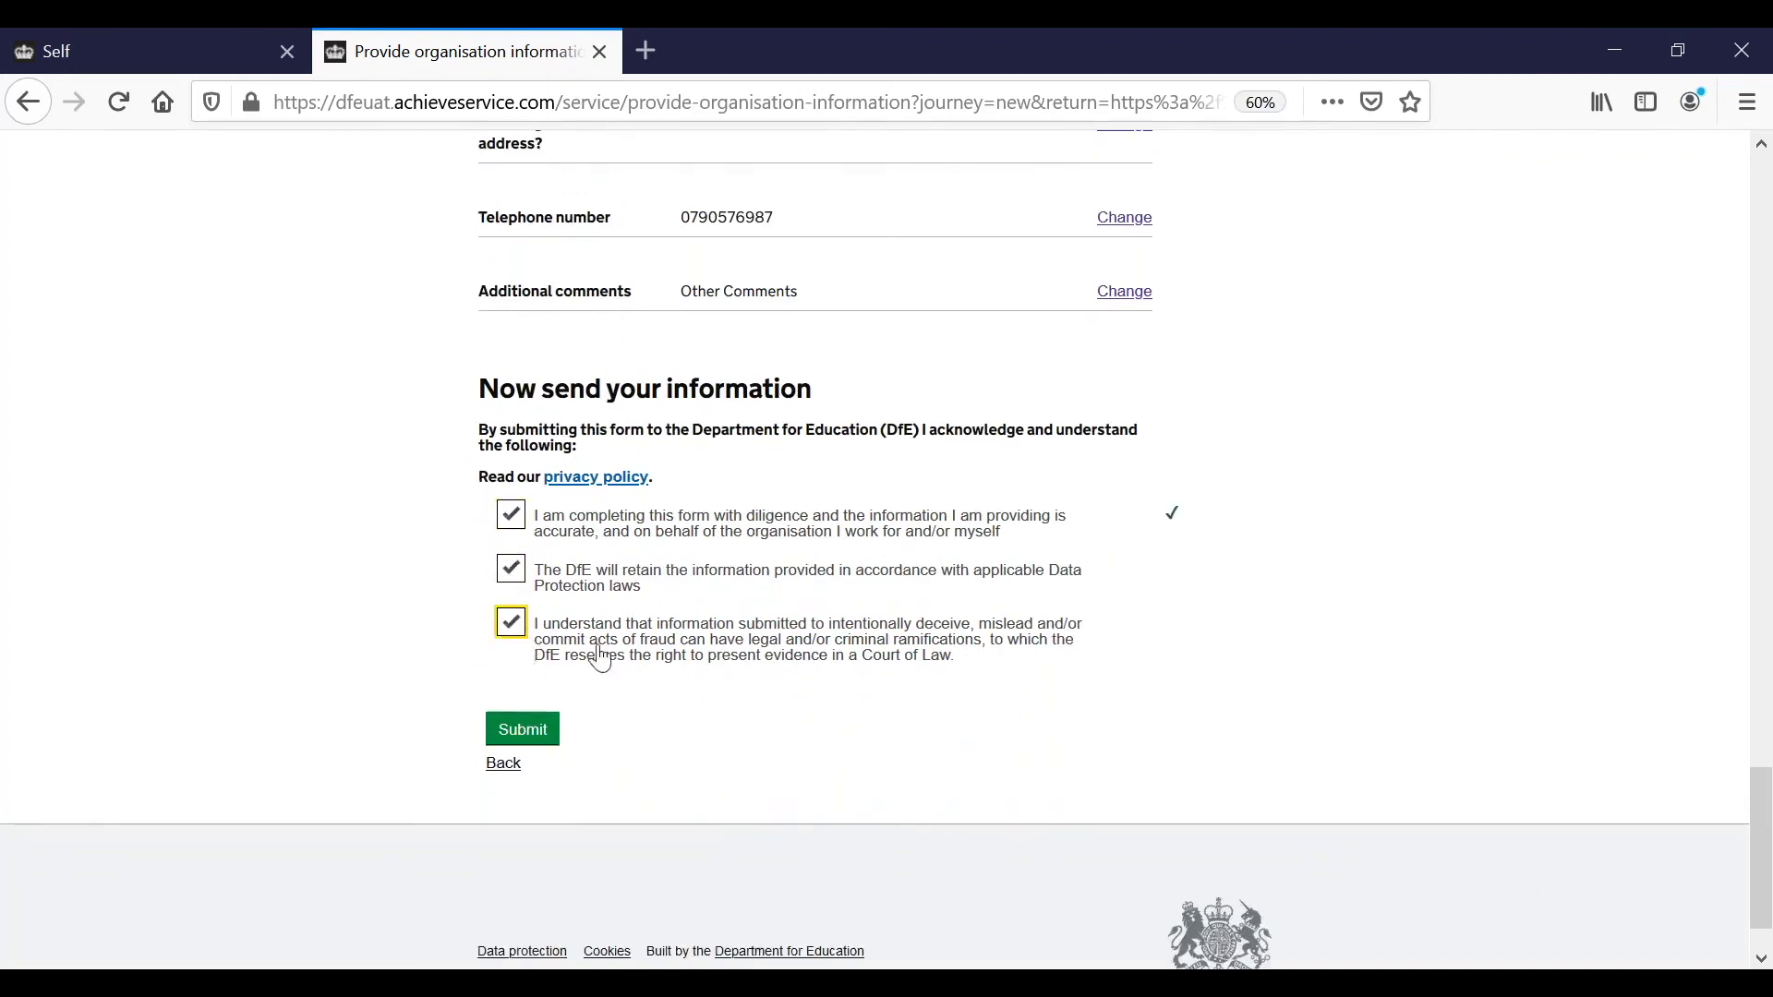
left_click(522, 736)
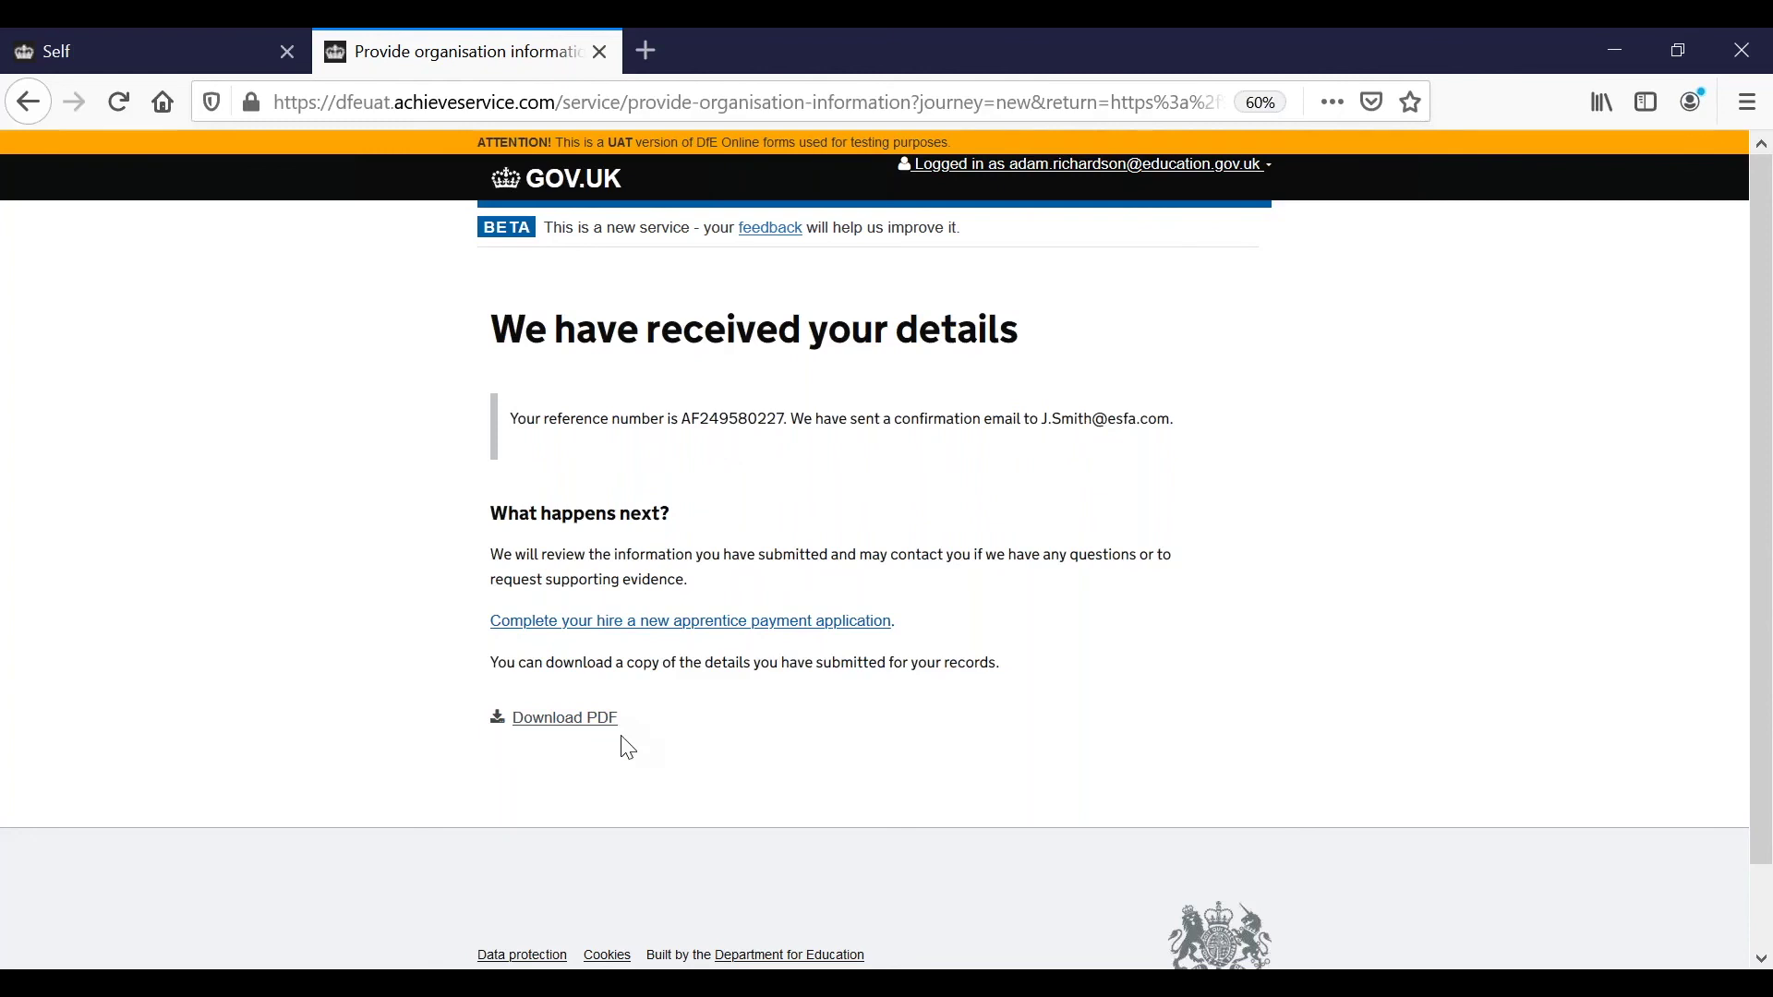
Follow the hire-a-new-apprentice payment link and review the Application complete page's payment timeline.
left_click(649, 623)
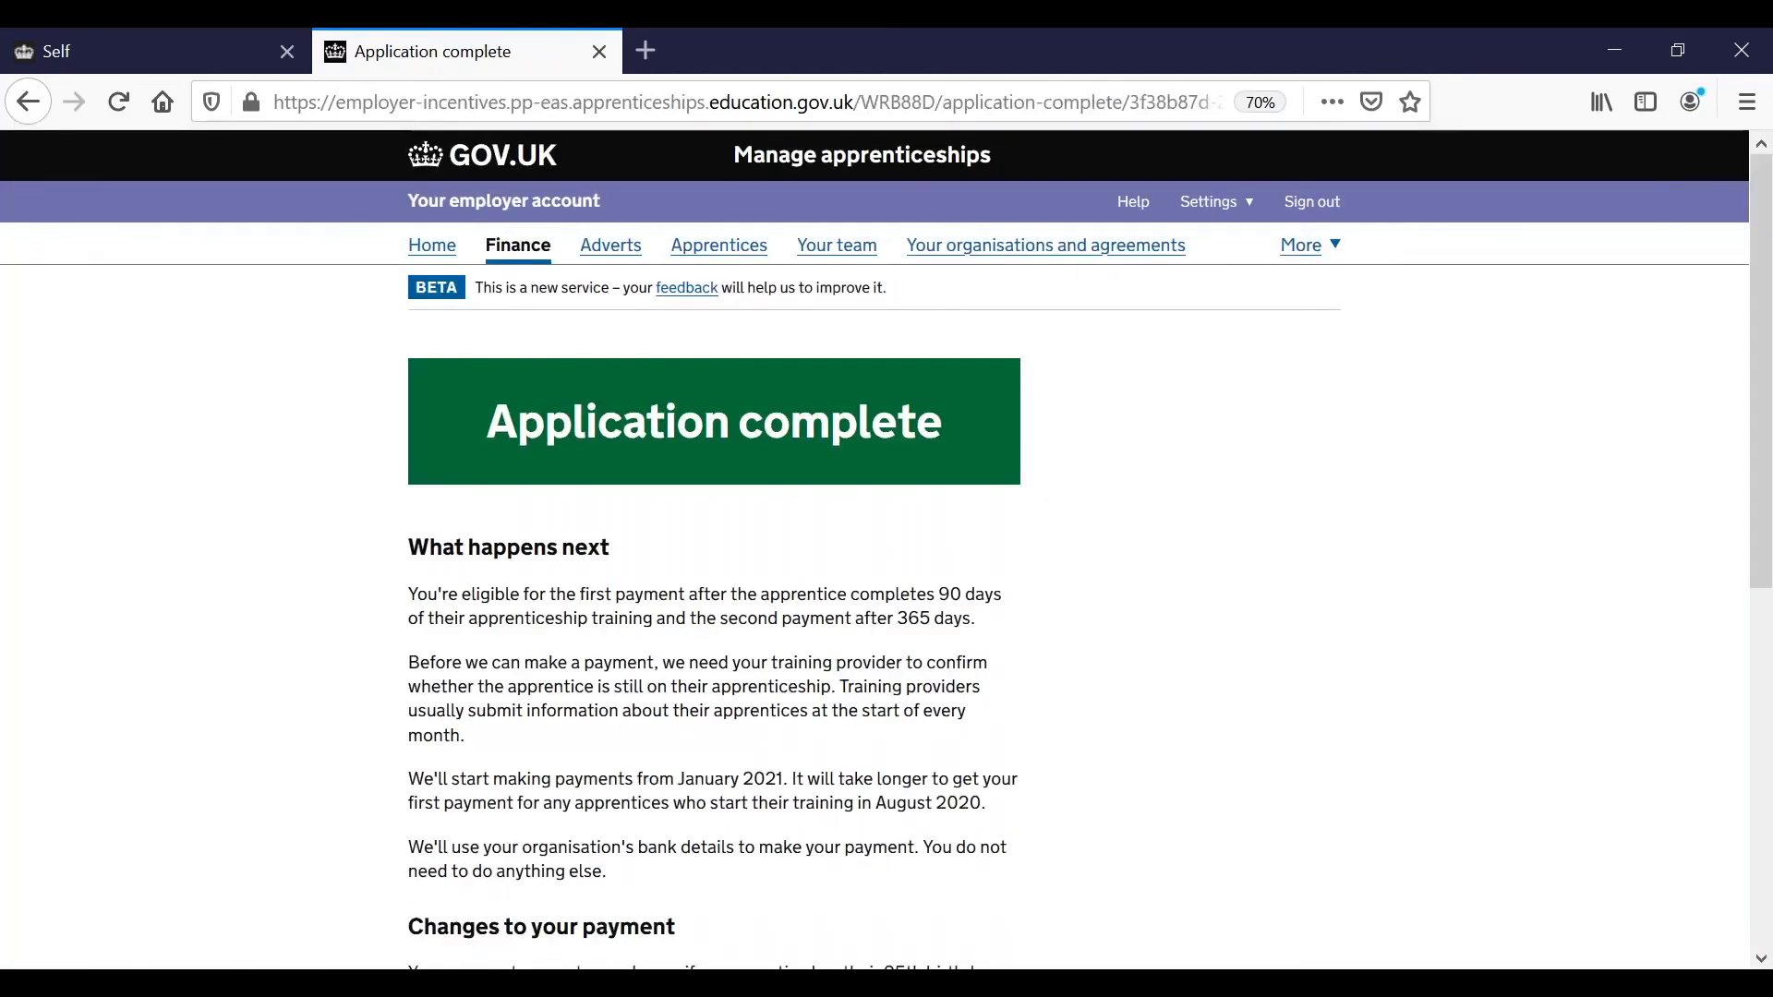
scroll(887, 549, "down", 1)
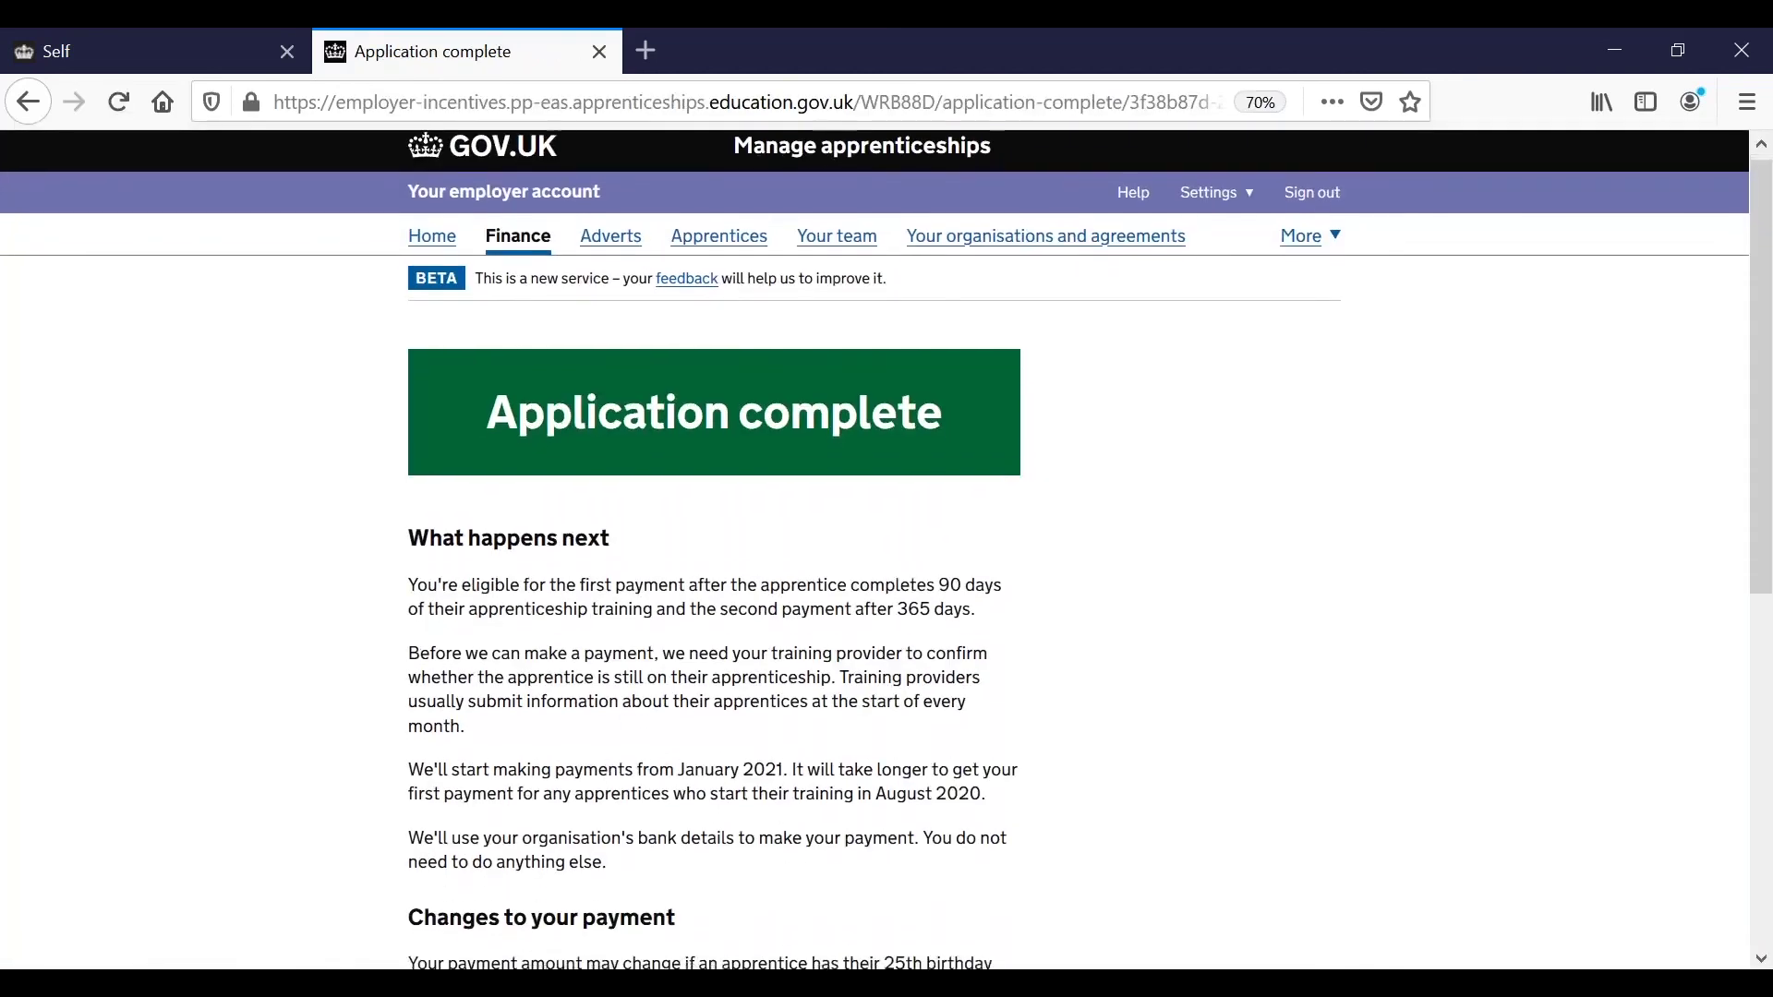
scroll(887, 549, "down", 3)
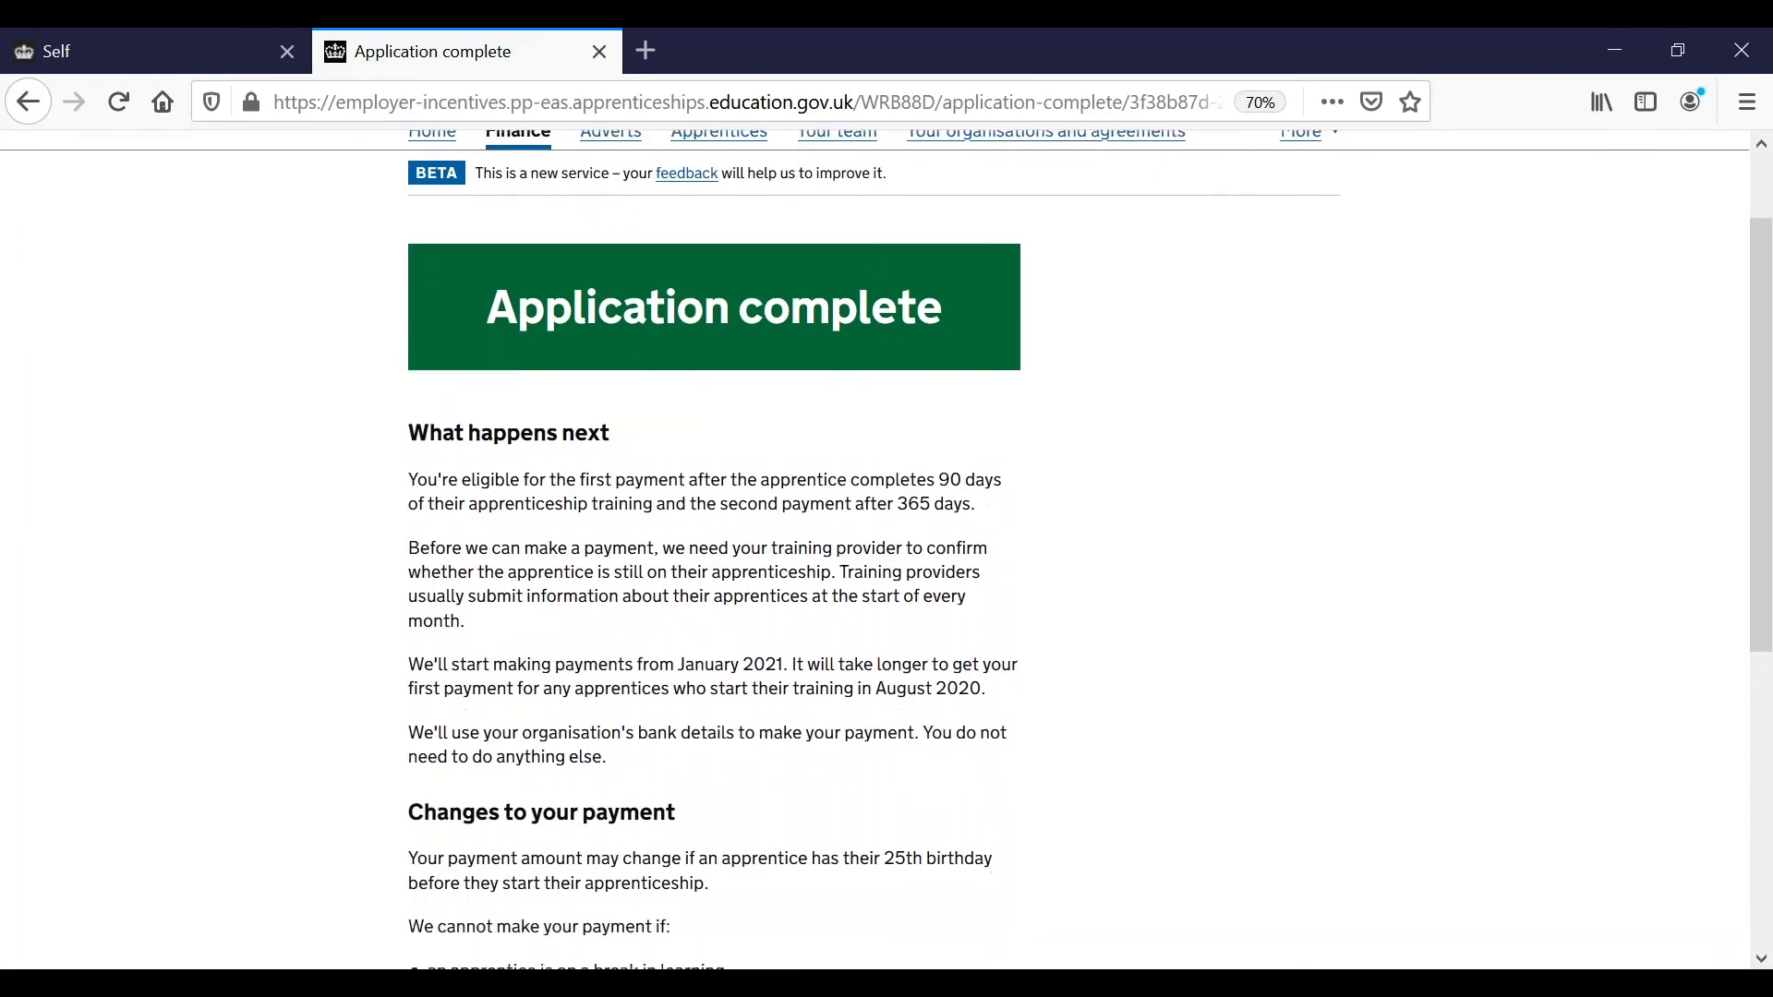
scroll(886, 550, "down", 2)
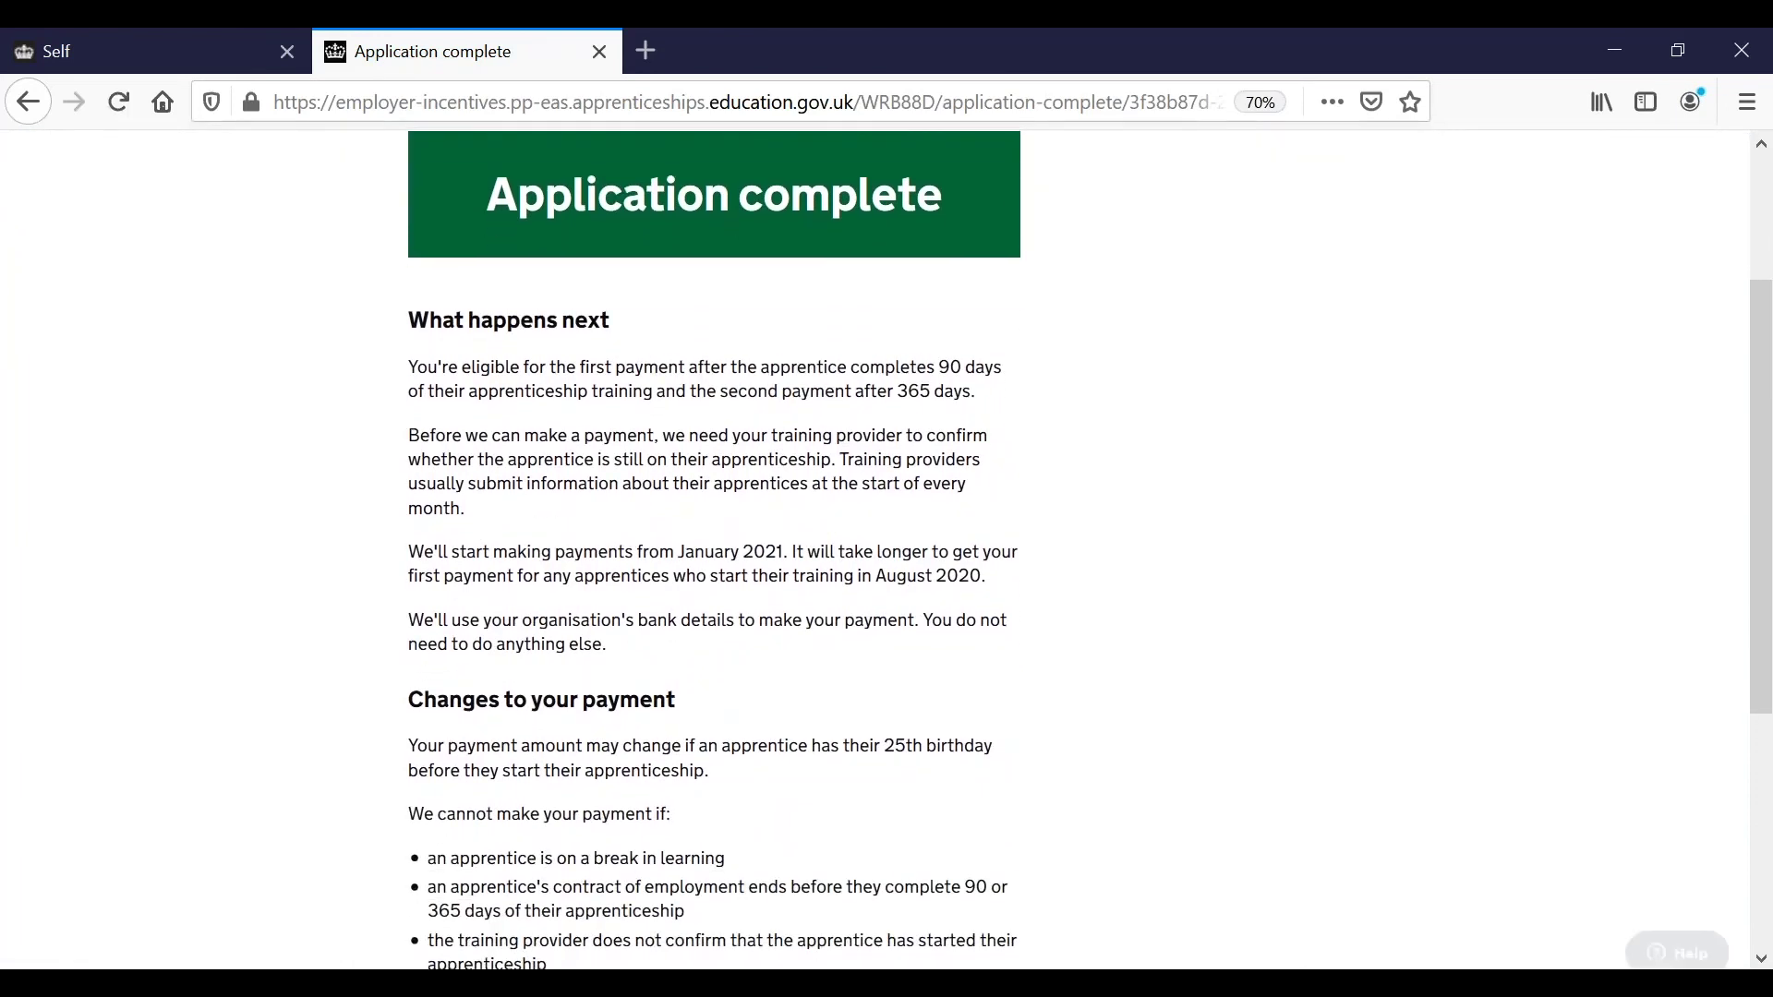
scroll(887, 549, "down", 3)
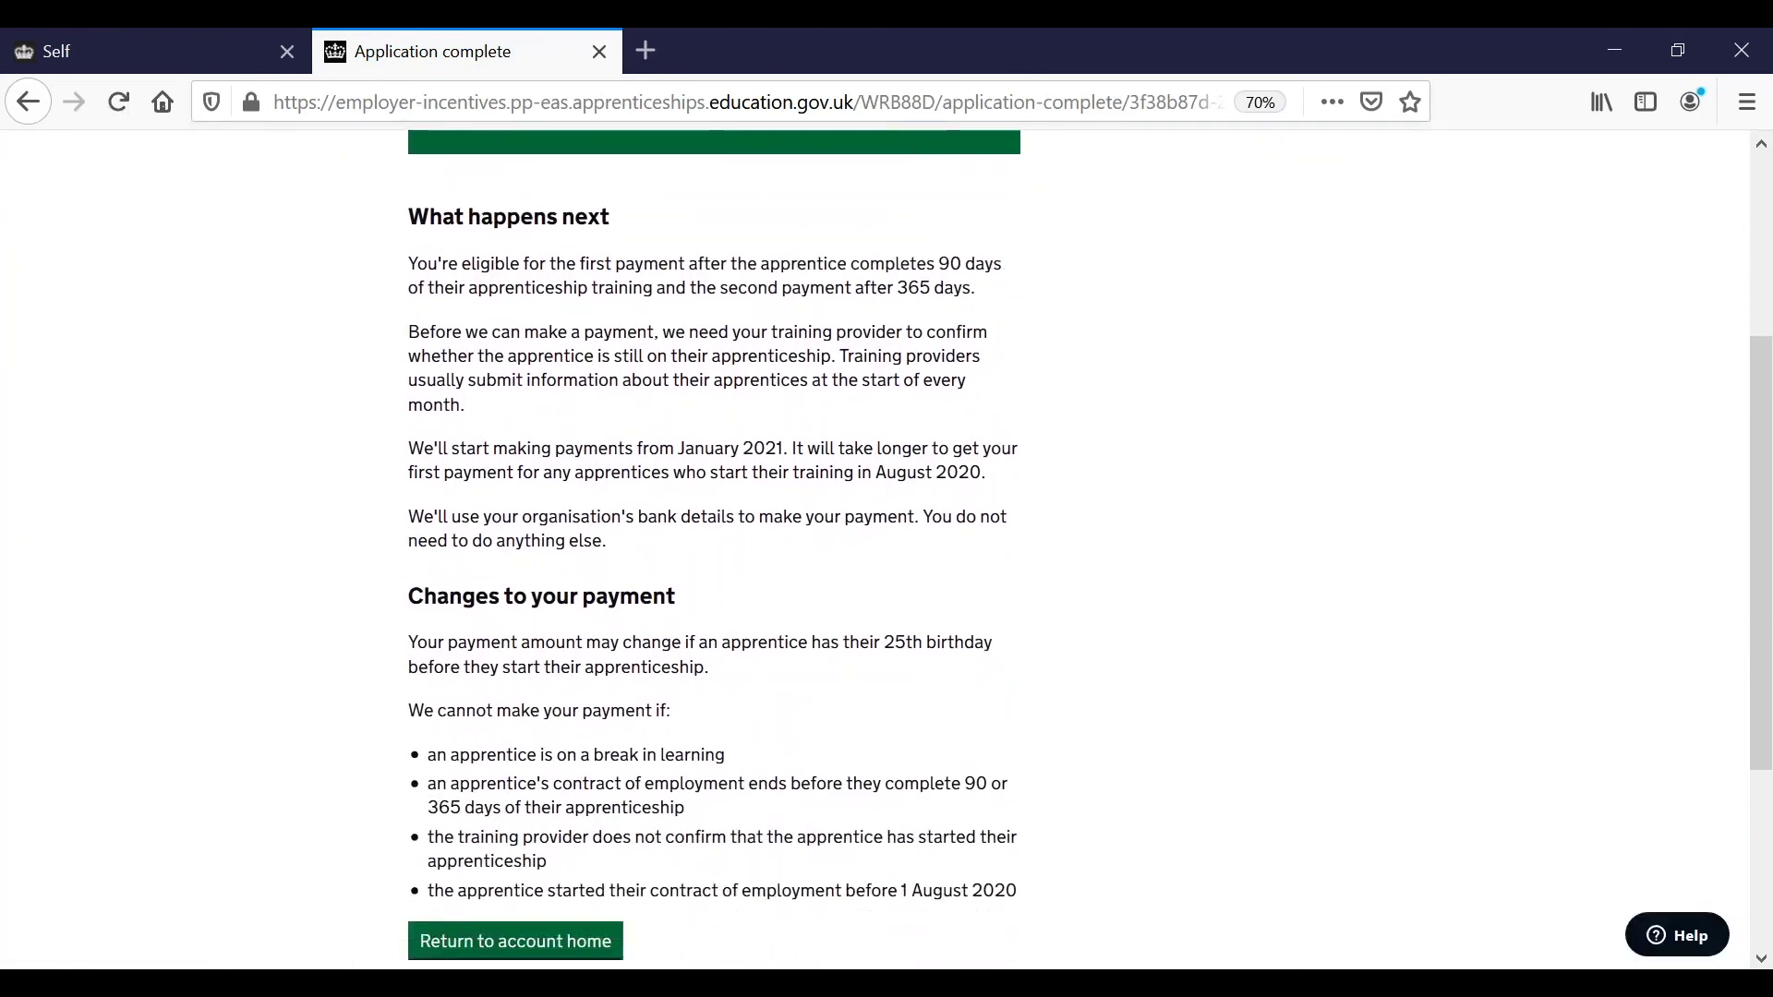